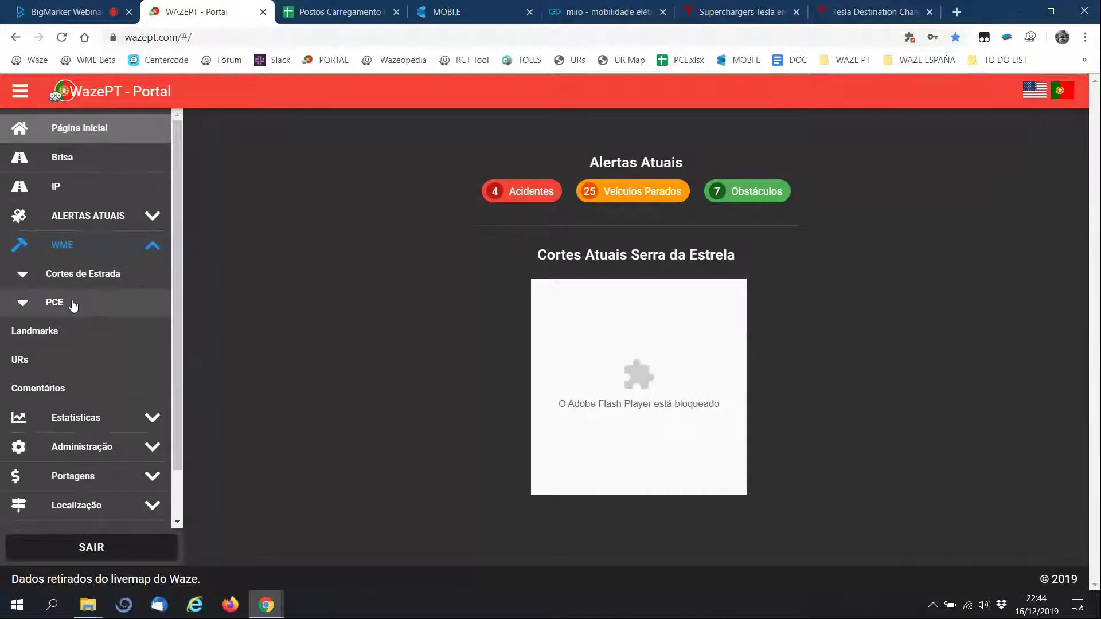
# - View the PCE station lists Todos, Falta no Excel and Falta na Mobie, then return to Falta no Excel
pyautogui.click(73, 306)
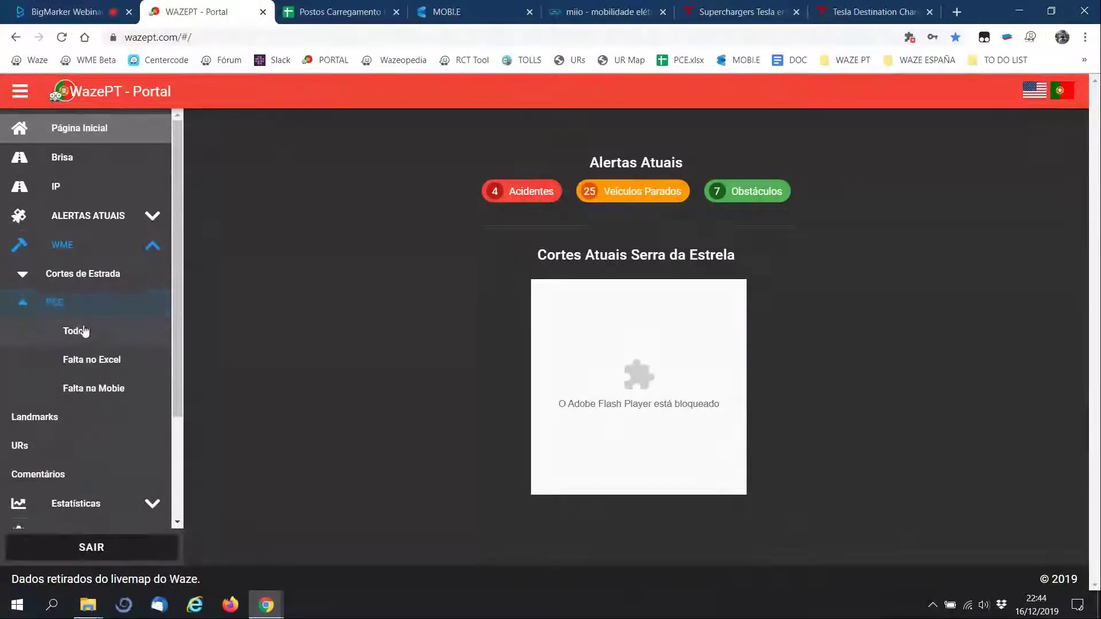
pyautogui.click(105, 340)
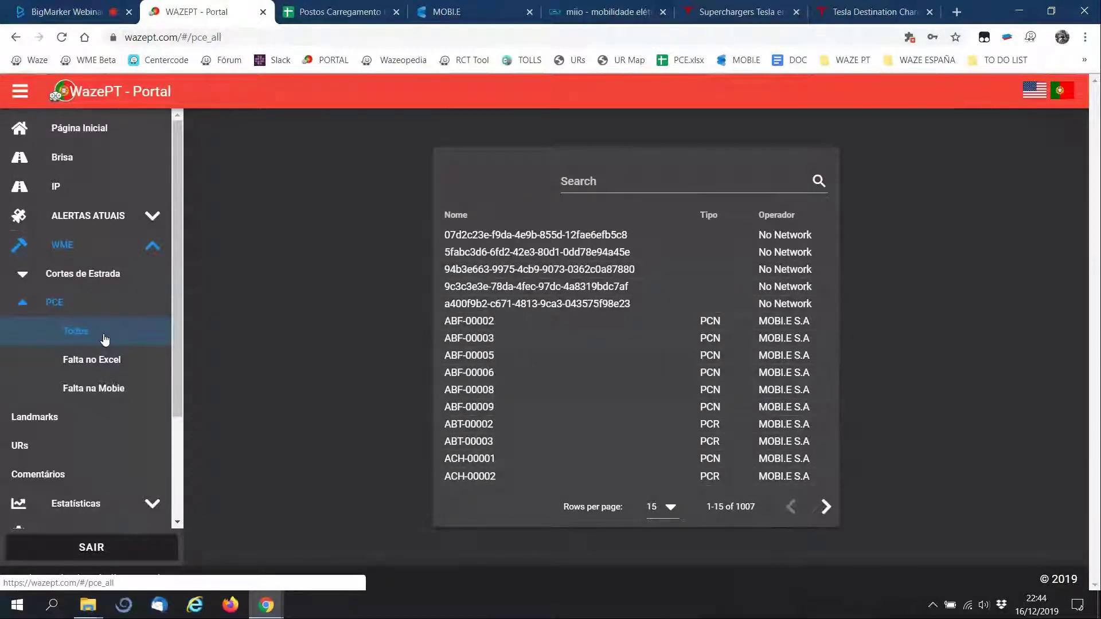
pyautogui.click(106, 367)
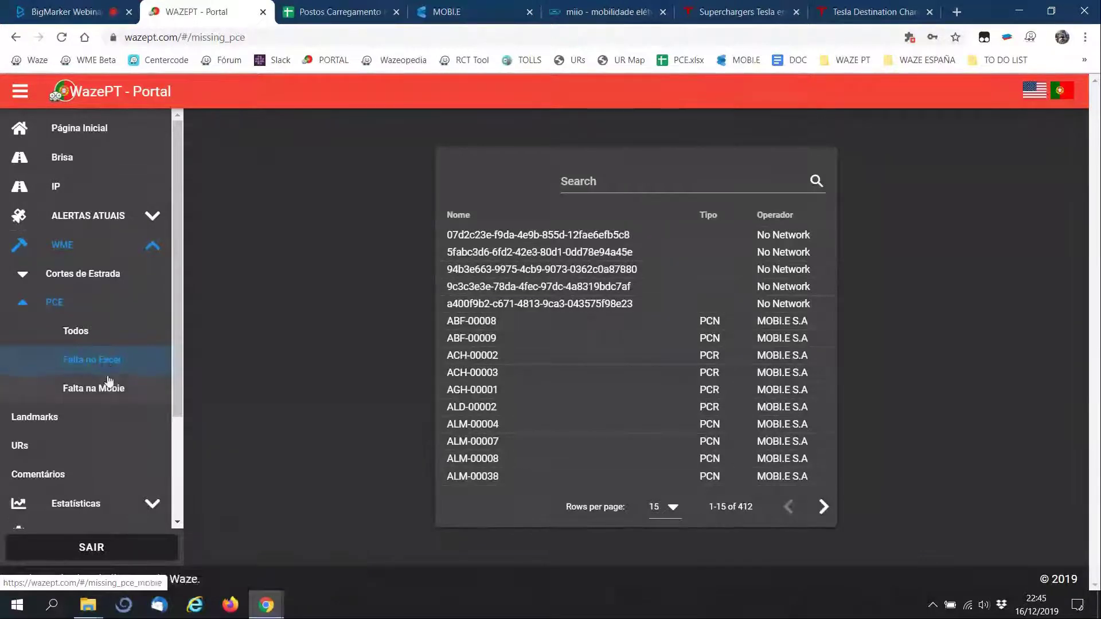
pyautogui.click(112, 391)
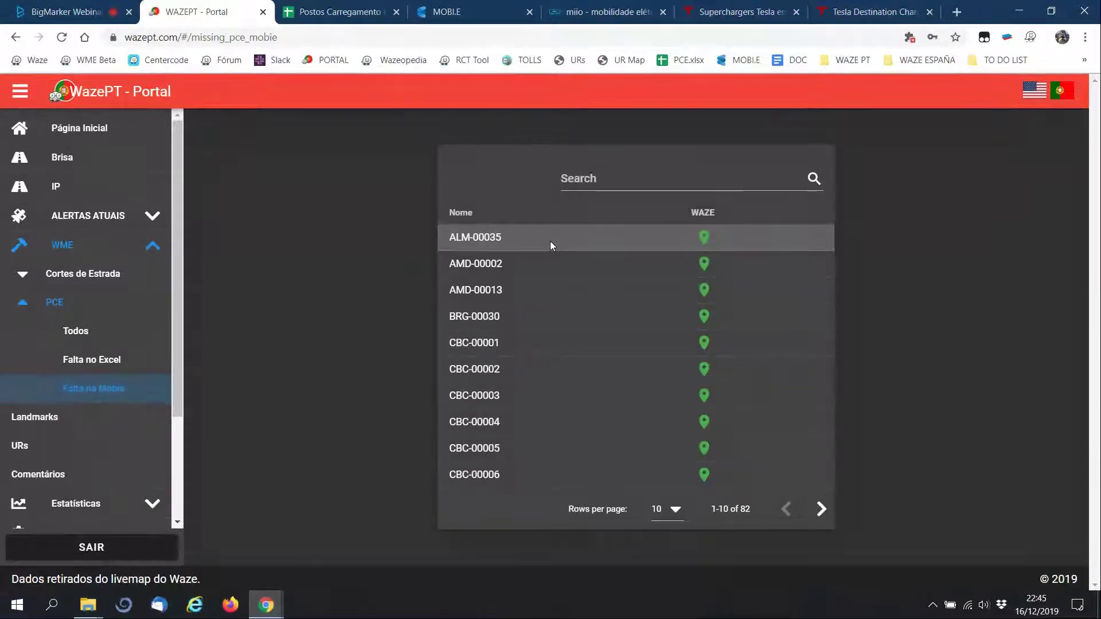
pyautogui.click(120, 363)
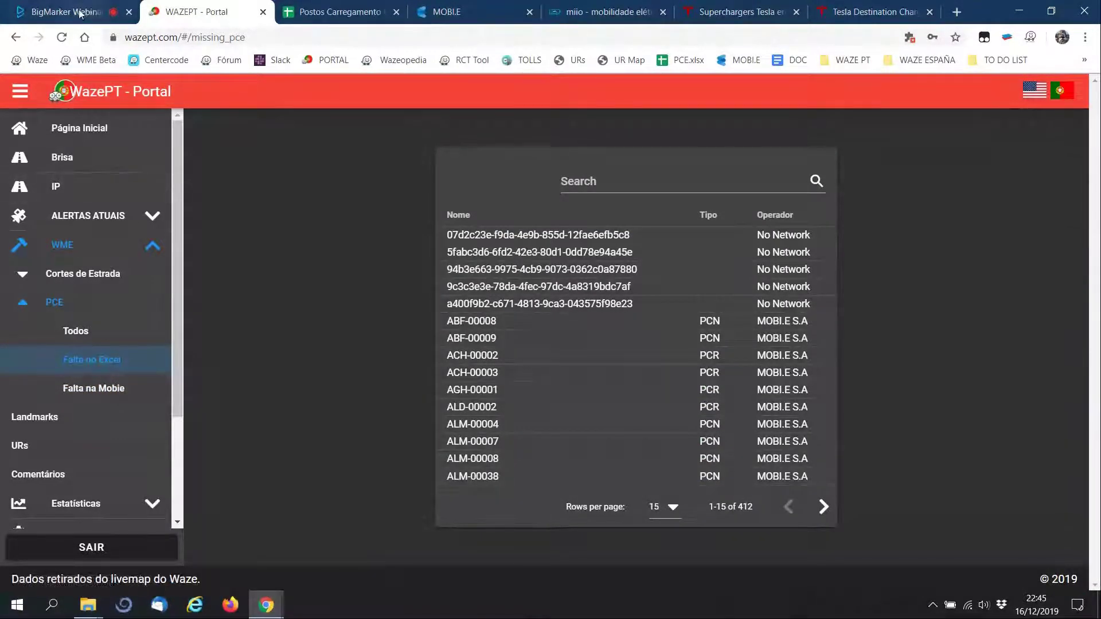
# - Switch the BigMarker webinar room from its slides to the Screen view and return to the WazePT portal
pyautogui.click(118, 12)
pyautogui.click(168, 12)
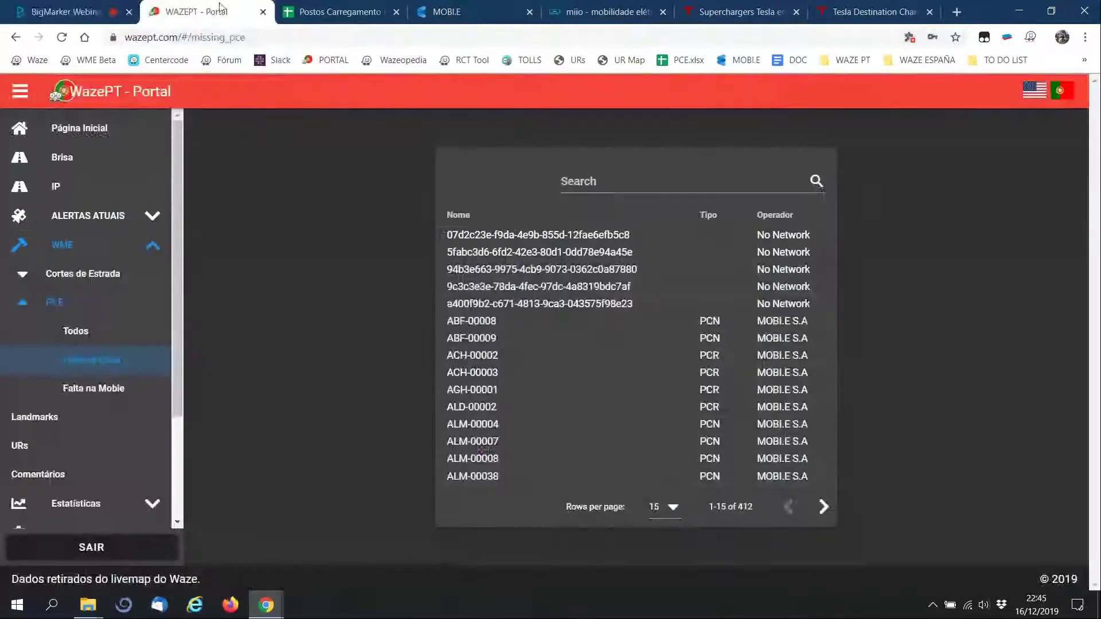
pyautogui.click(86, 11)
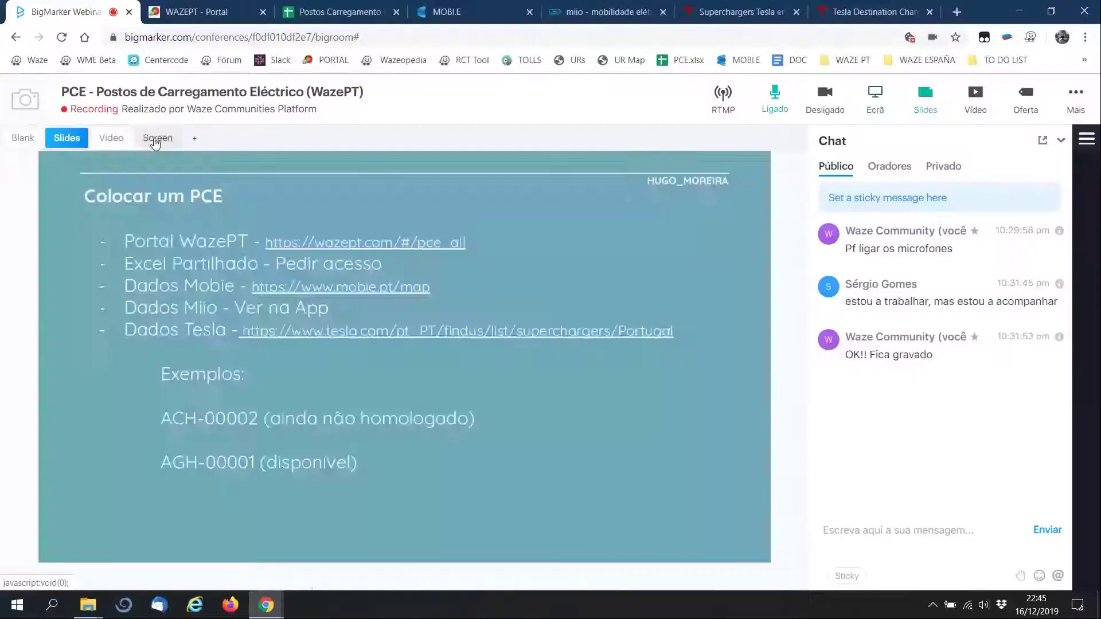
pyautogui.click(155, 138)
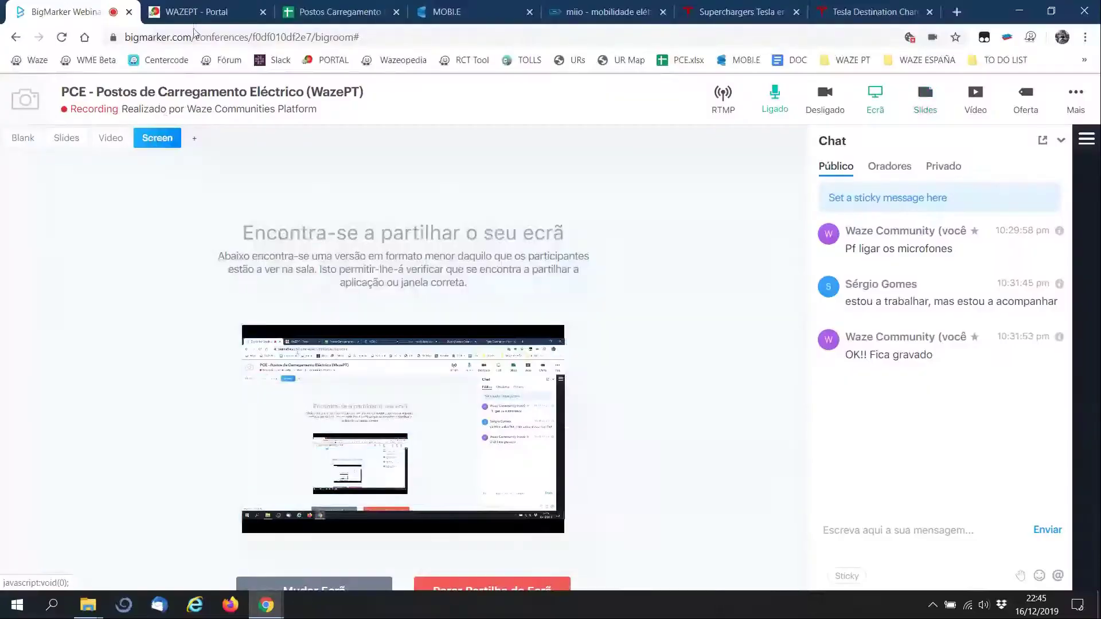
pyautogui.click(197, 10)
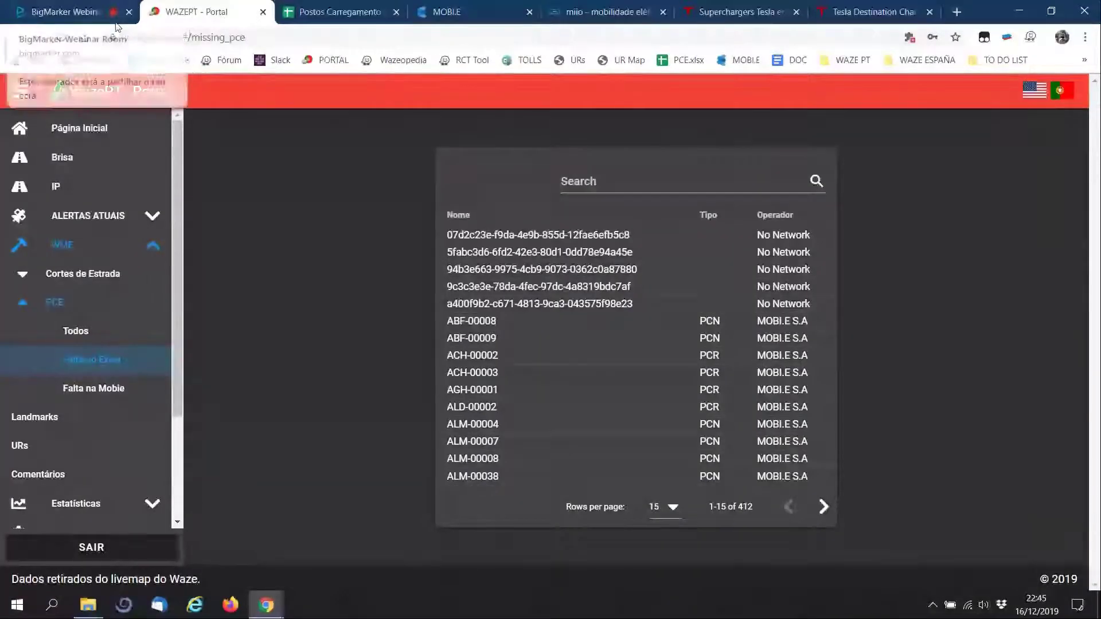
pyautogui.click(85, 7)
pyautogui.click(195, 11)
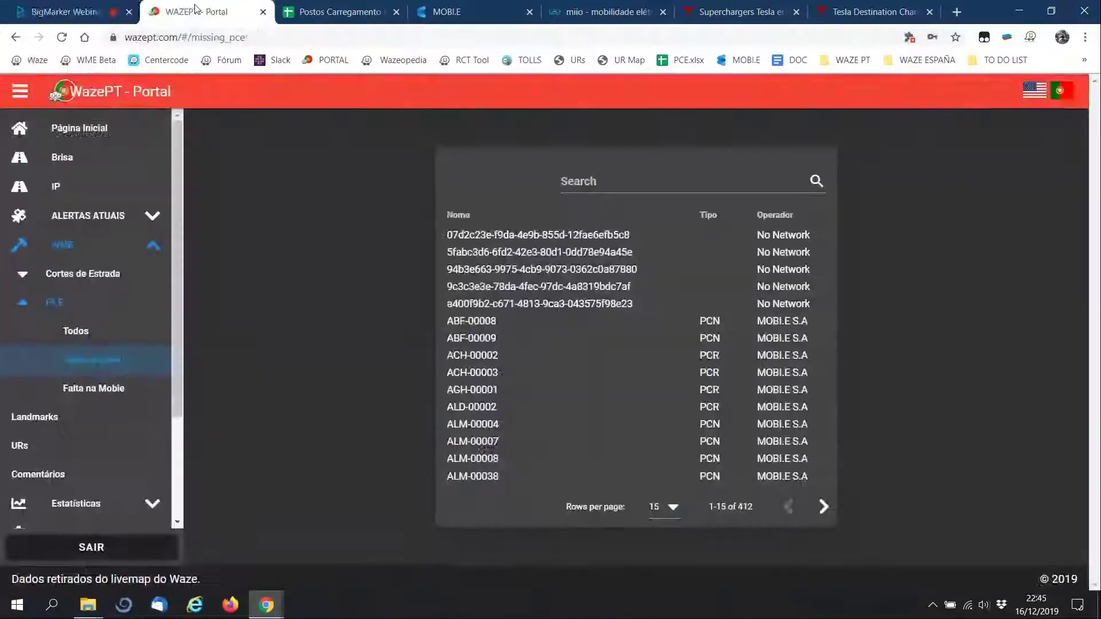
# - Open the details of station ACH-00002 with its link selected, and search the MOBI.E map for ach-00002
pyautogui.click(628, 352)
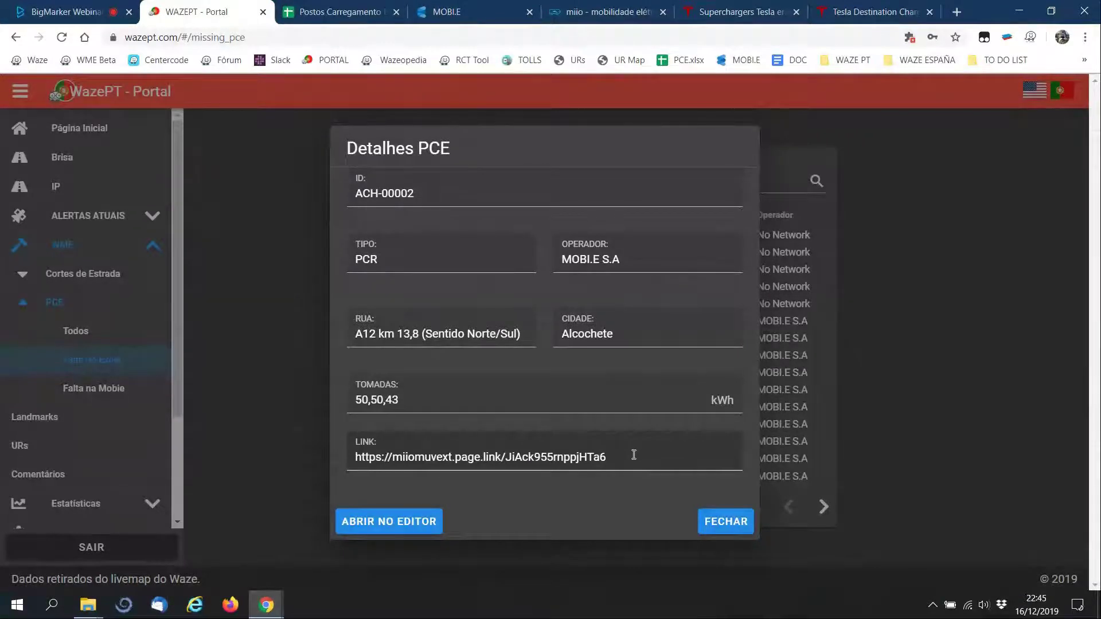
pyautogui.moveTo(630, 456); pyautogui.dragTo(348, 459)
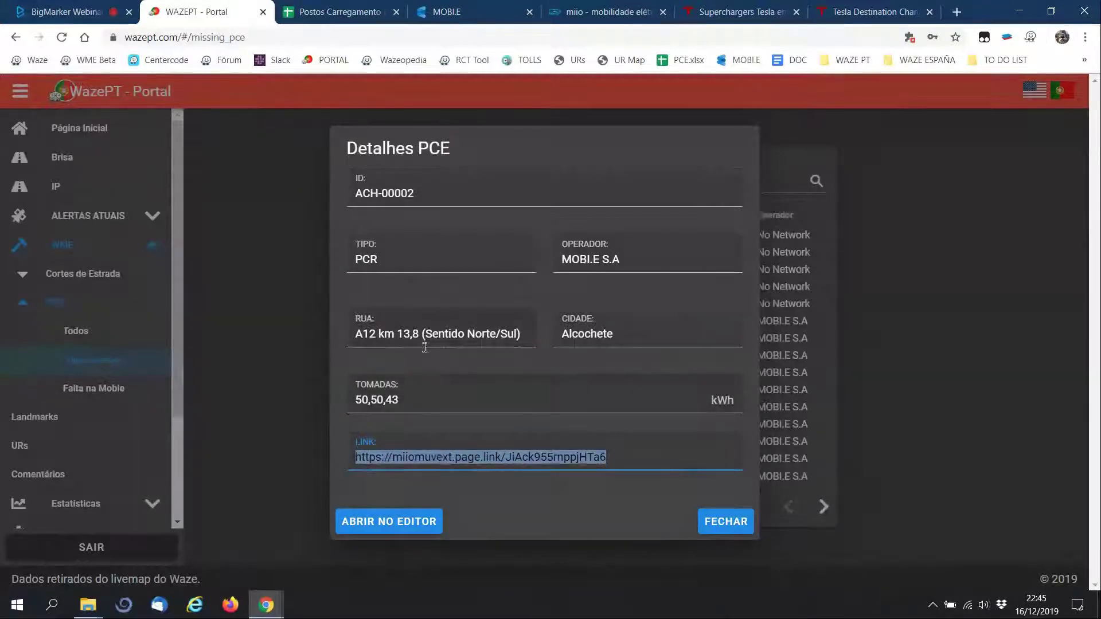
pyautogui.click(447, 11)
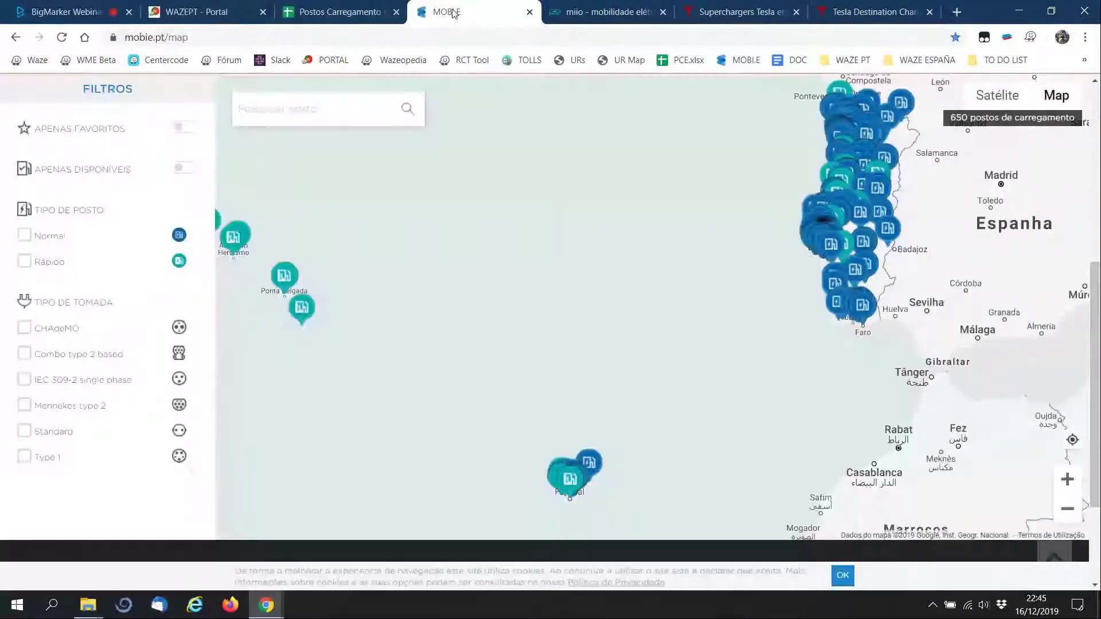
pyautogui.click(350, 107)
pyautogui.write('ach')
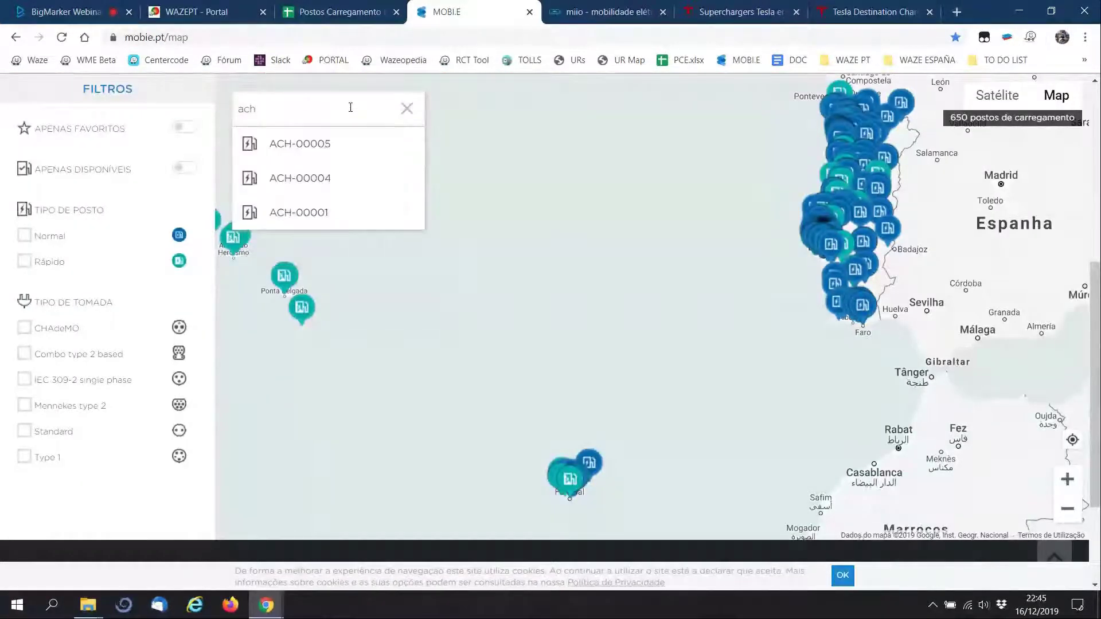
pyautogui.write('-000')
pyautogui.click(224, 12)
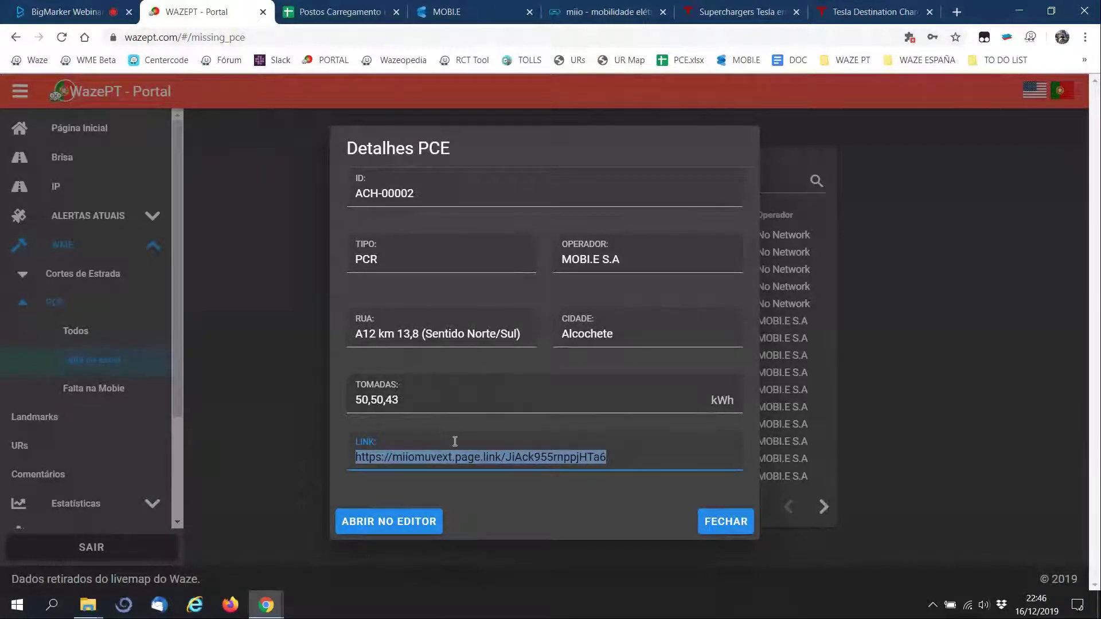
pyautogui.click(450, 17)
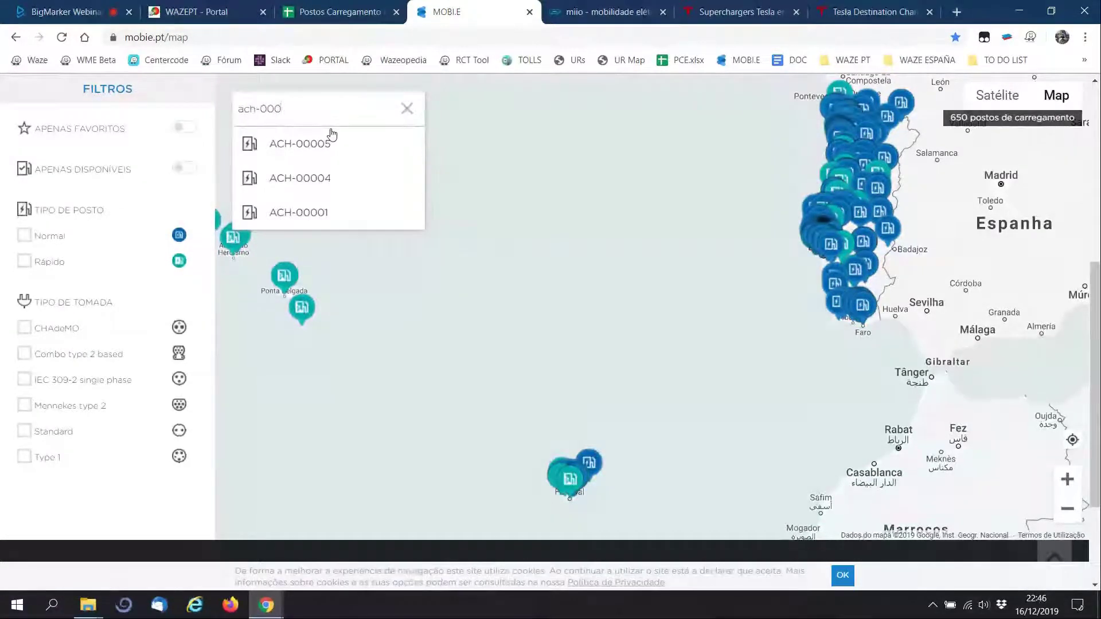
pyautogui.write('02')
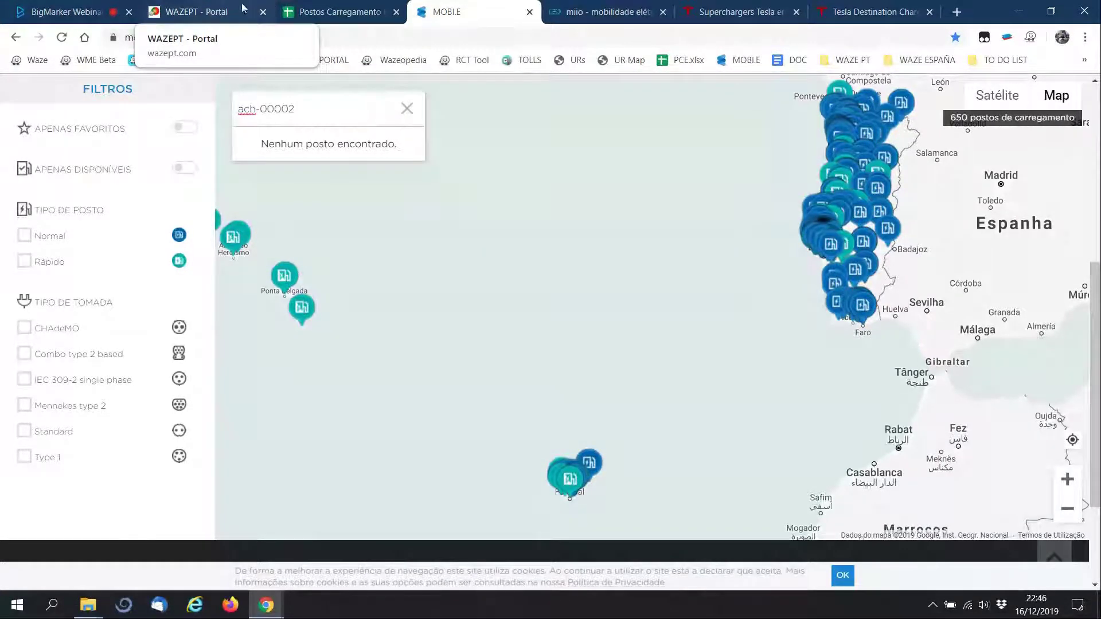
# - Review the "Colocar um PCE" slide with the example stations in the BigMarker webinar room
pyautogui.click(230, 17)
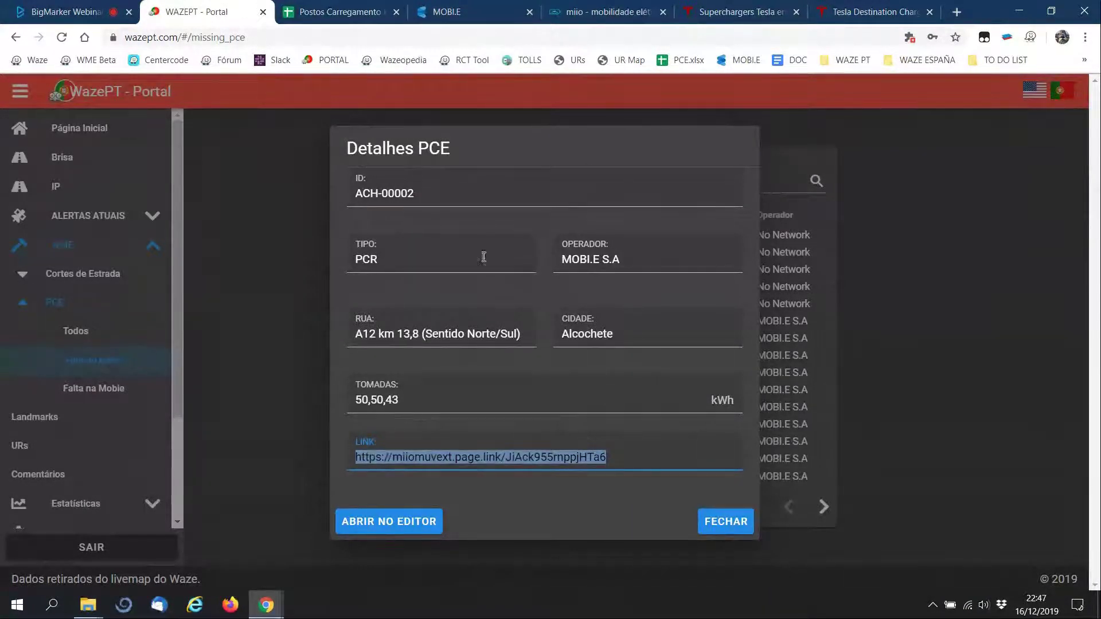
pyautogui.click(59, 12)
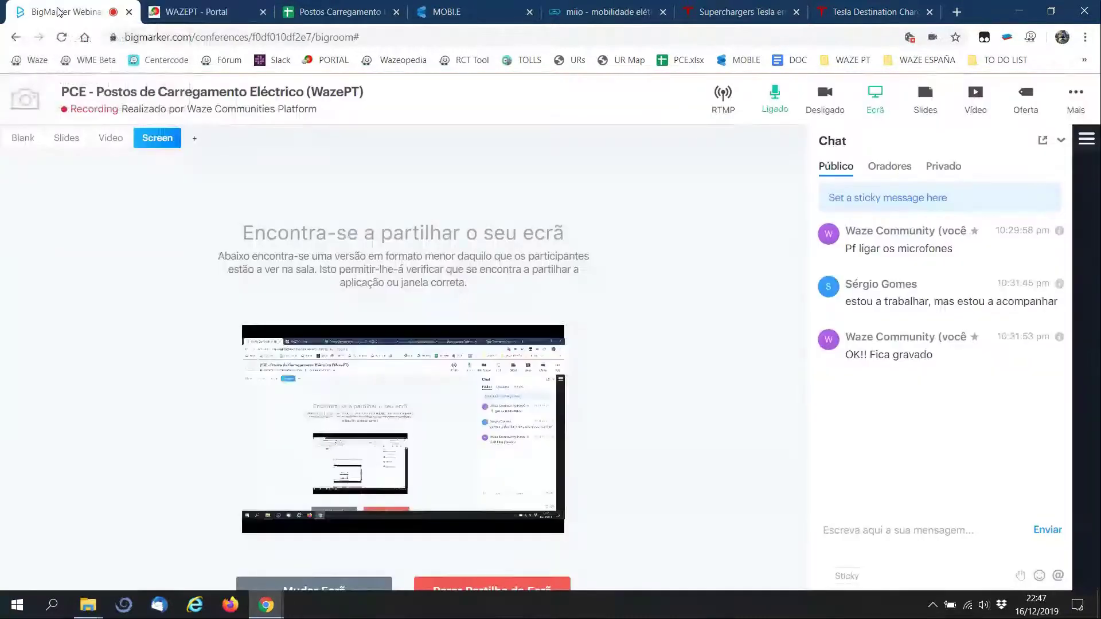
pyautogui.click(66, 138)
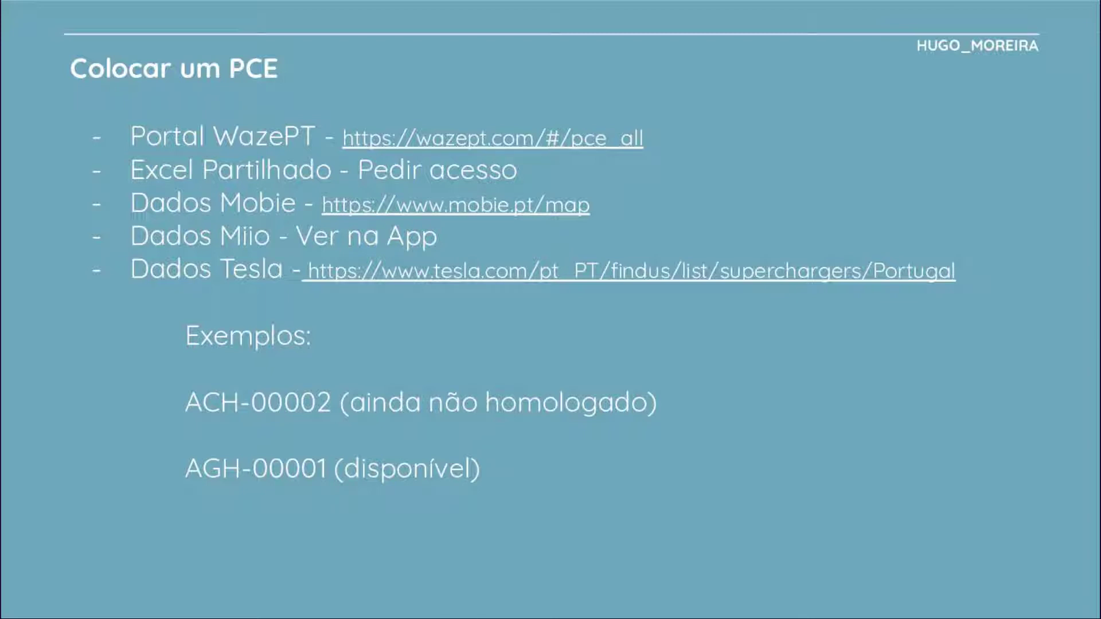
pyautogui.hotkey('alt', 'Tab')
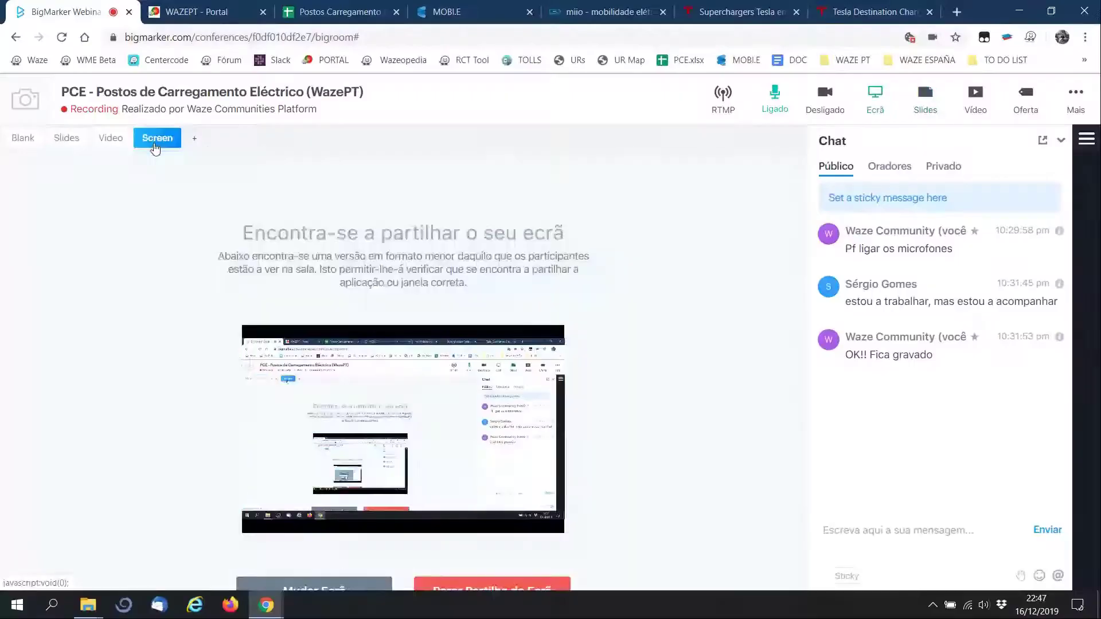
# - Return to the WazePT portal, close the displayed station details and open those of AGH-00001 from the list
pyautogui.click(209, 21)
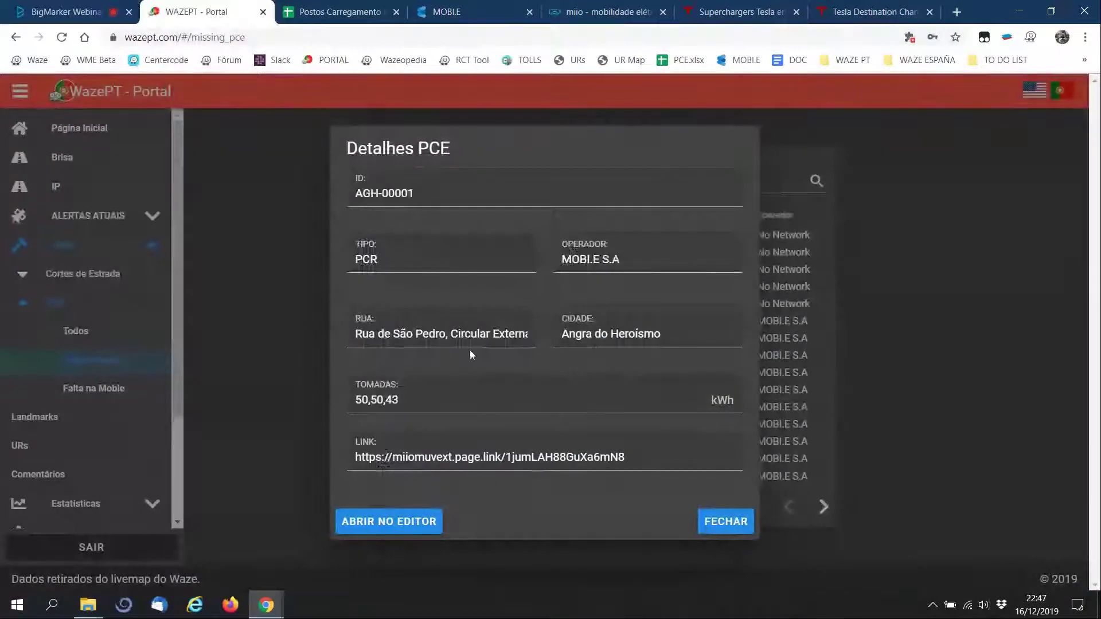
pyautogui.click(723, 522)
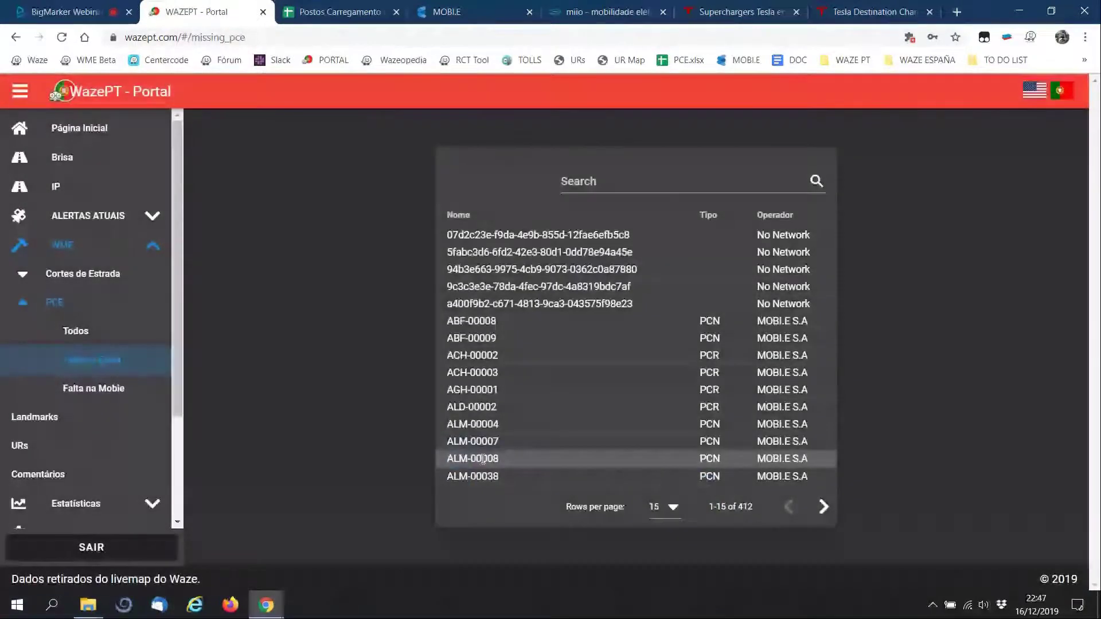
pyautogui.click(492, 390)
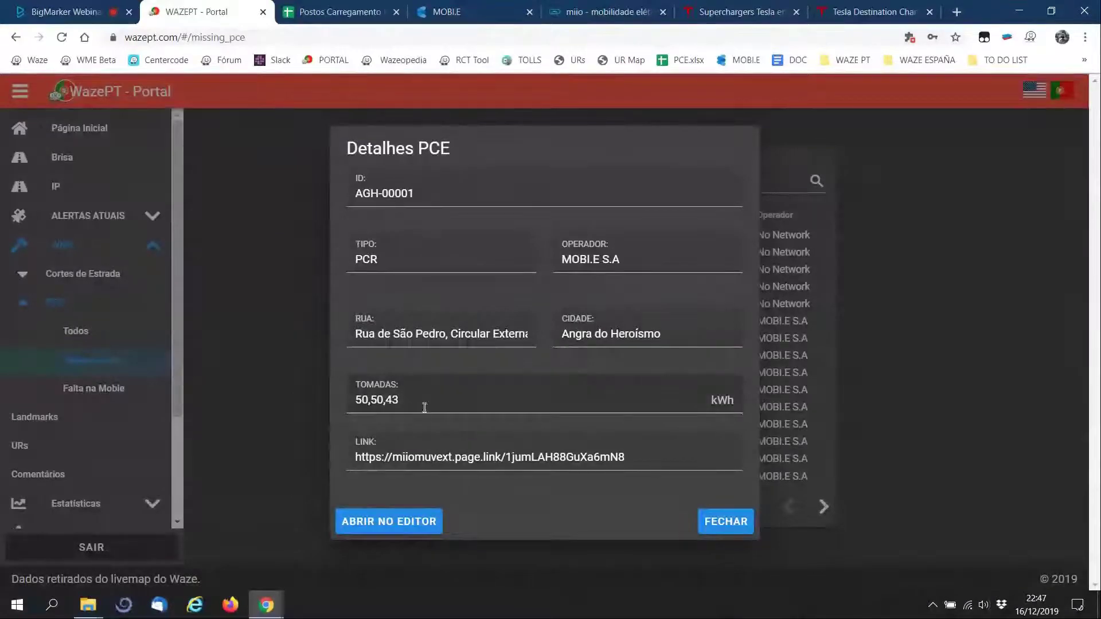
# - Search the MOBI.E map for agh, open station AGH-00001 and check the details of its socket AGH-00001-01
pyautogui.click(462, 9)
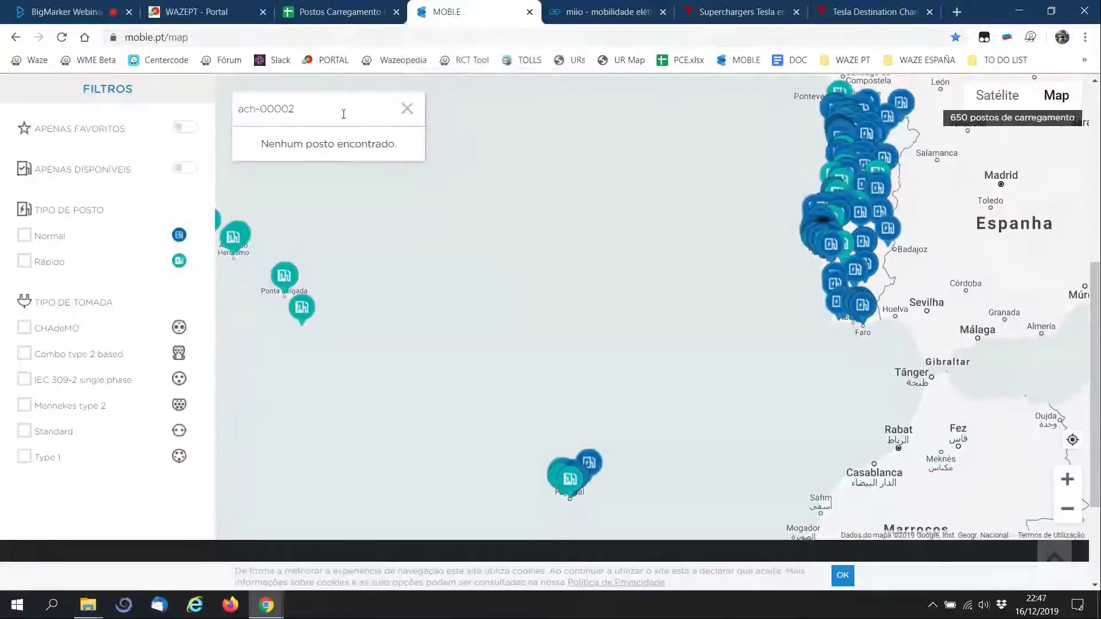
pyautogui.moveTo(341, 109); pyautogui.dragTo(155, 114)
pyautogui.write('agh')
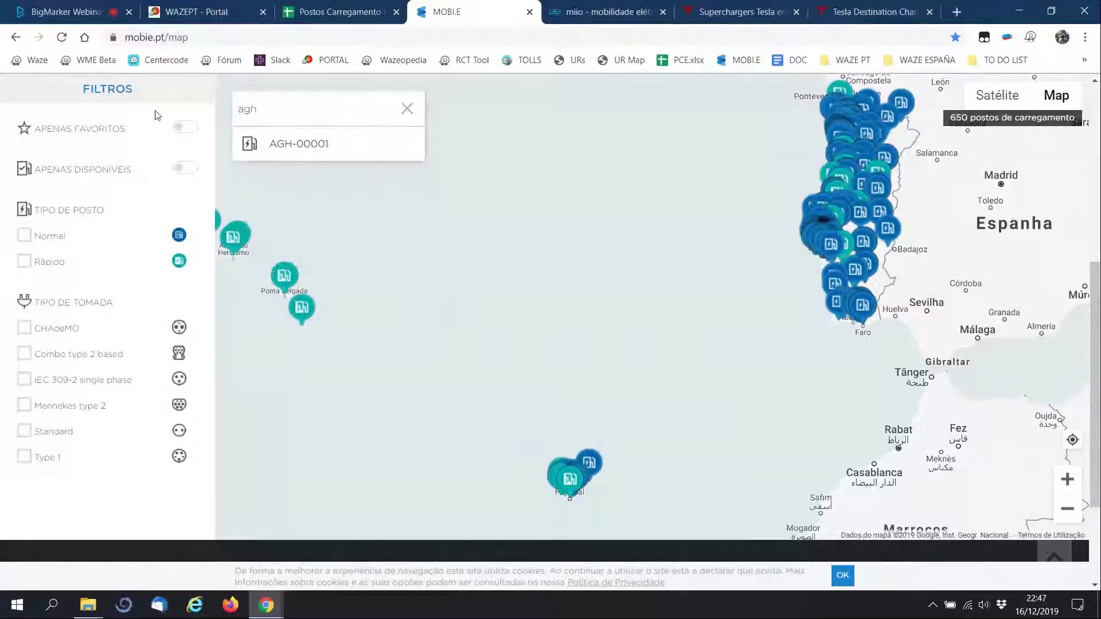
pyautogui.click(267, 152)
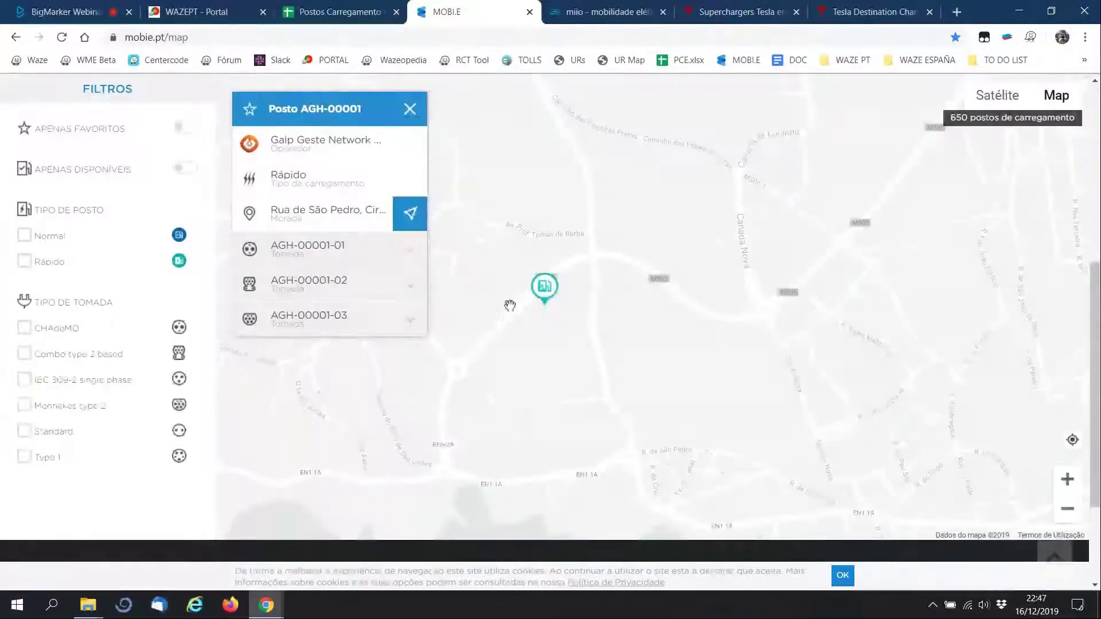
pyautogui.click(409, 263)
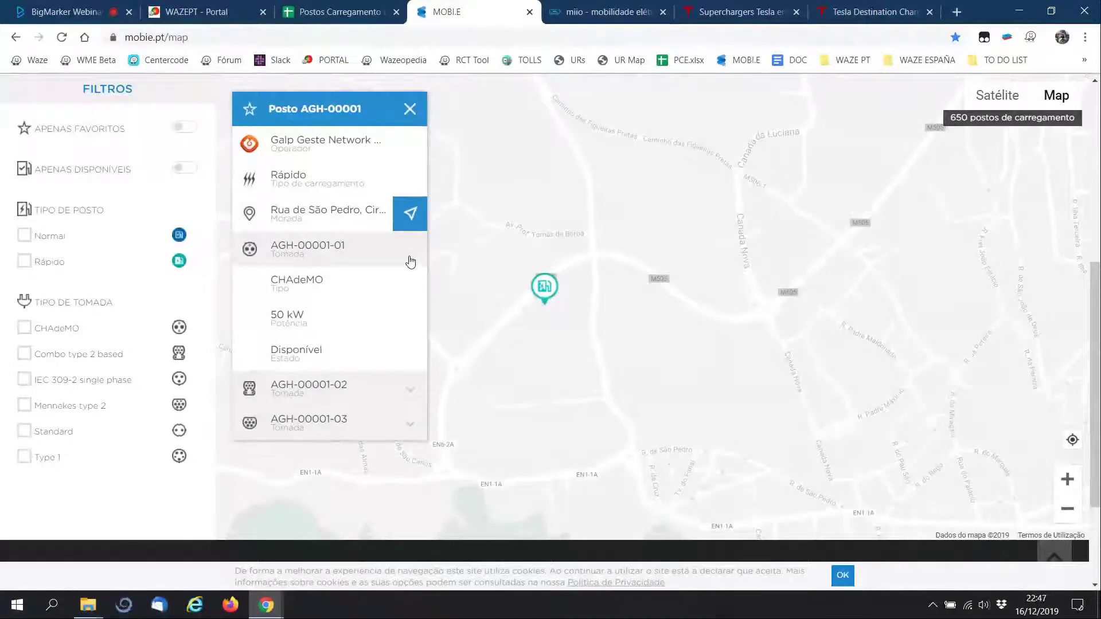
pyautogui.click(411, 261)
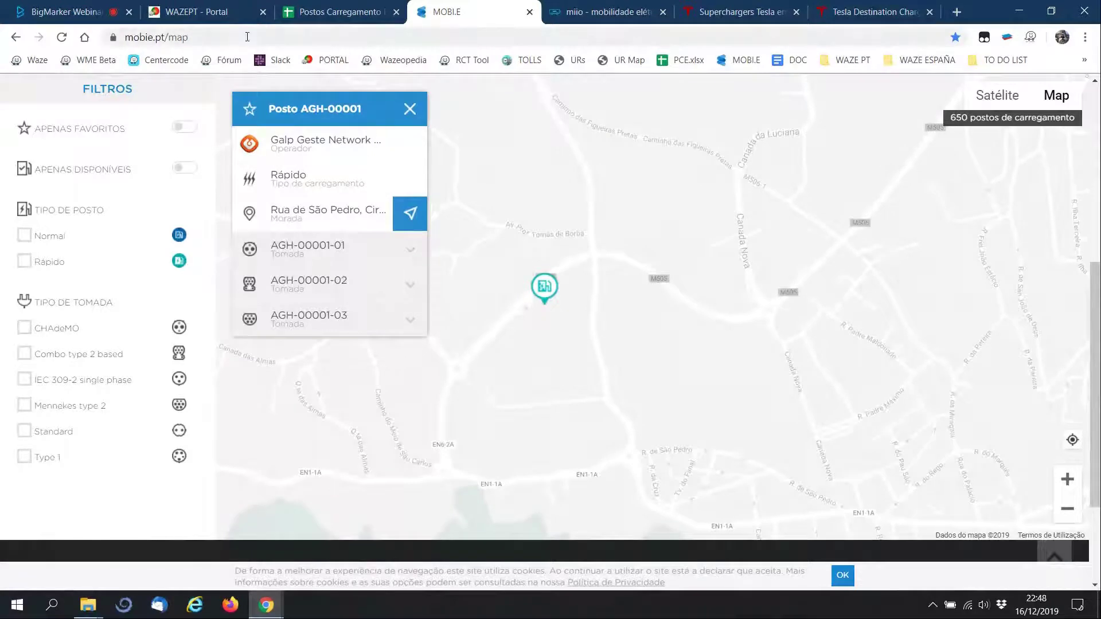
# - Select the ID AGH-00001 in the WazePT station details and switch to the Postos Carregamento Elétrico.xlsx spreadsheet
pyautogui.click(224, 11)
pyautogui.moveTo(440, 197); pyautogui.dragTo(335, 196)
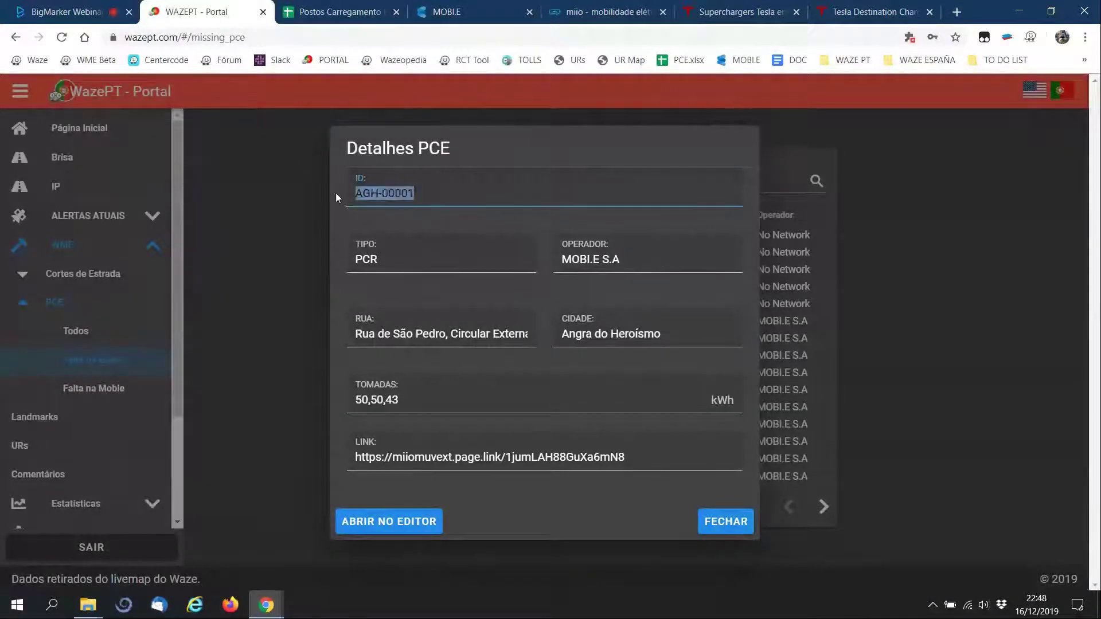
pyautogui.click(343, 12)
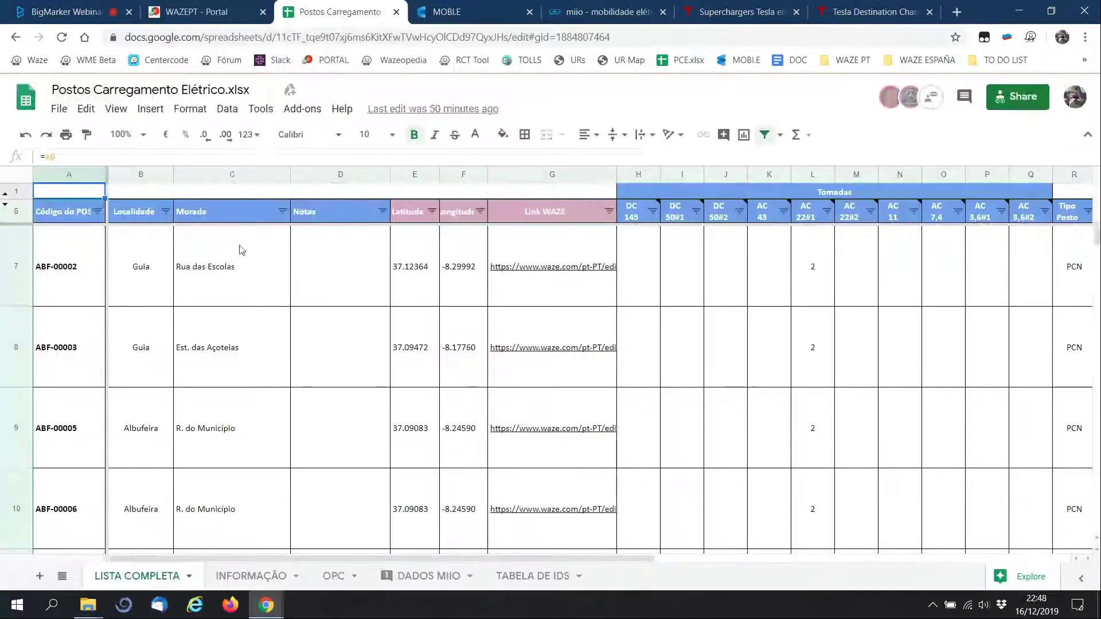
# - Look through the station codes in the LISTA COMPLETA sheet from ABF-00003 down to AMD-00013
pyautogui.click(97, 352)
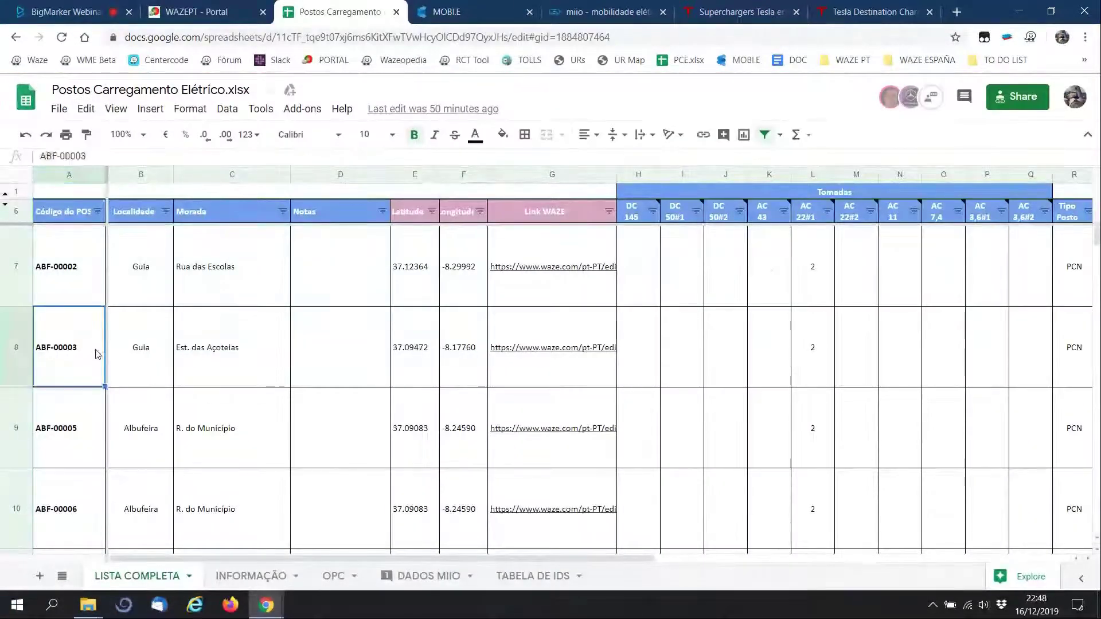
pyautogui.press('Down')
pyautogui.press('Down')
pyautogui.press('Down')
pyautogui.press('Down')
pyautogui.press('Down')
pyautogui.press('Down')
pyautogui.press('Down')
pyautogui.press('Down')
pyautogui.press('Down')
pyautogui.press('Down')
pyautogui.press('Down')
pyautogui.press('Down')
pyautogui.press('Down')
pyautogui.press('Down')
pyautogui.press('Down')
pyautogui.press('Down')
pyautogui.press('Down')
pyautogui.press('Down')
pyautogui.press('Down')
pyautogui.press('Down')
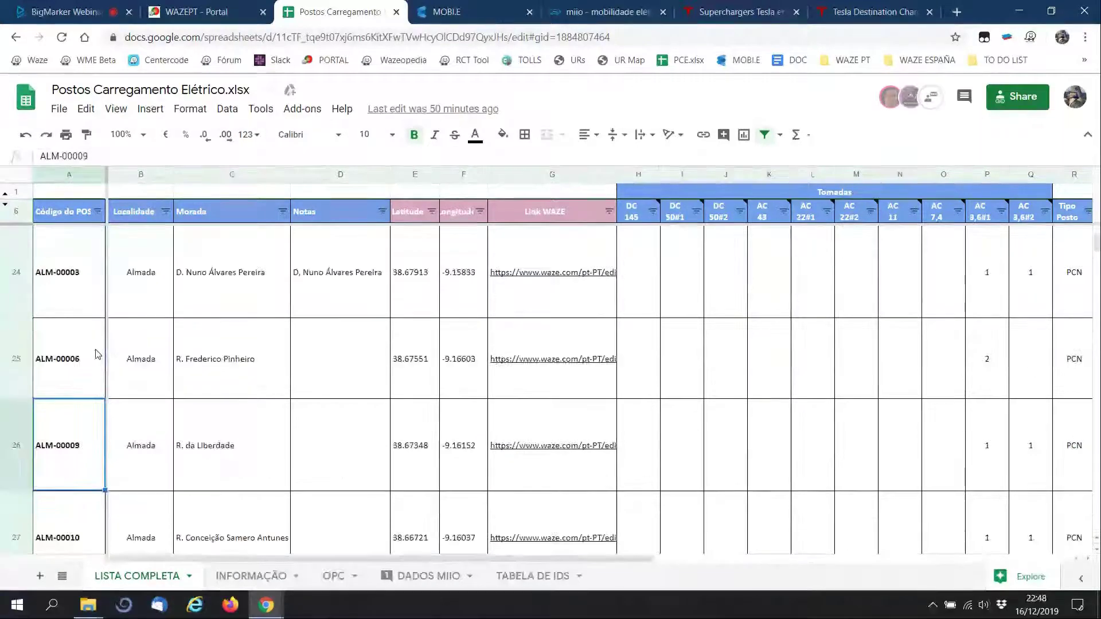
pyautogui.press('Down')
pyautogui.press('Down')
pyautogui.press('Down')
pyautogui.press('Down')
pyautogui.press('Down')
pyautogui.press('Down')
pyautogui.press('Down')
pyautogui.press('Down')
pyautogui.press('Down')
pyautogui.press('Down')
pyautogui.press('Down')
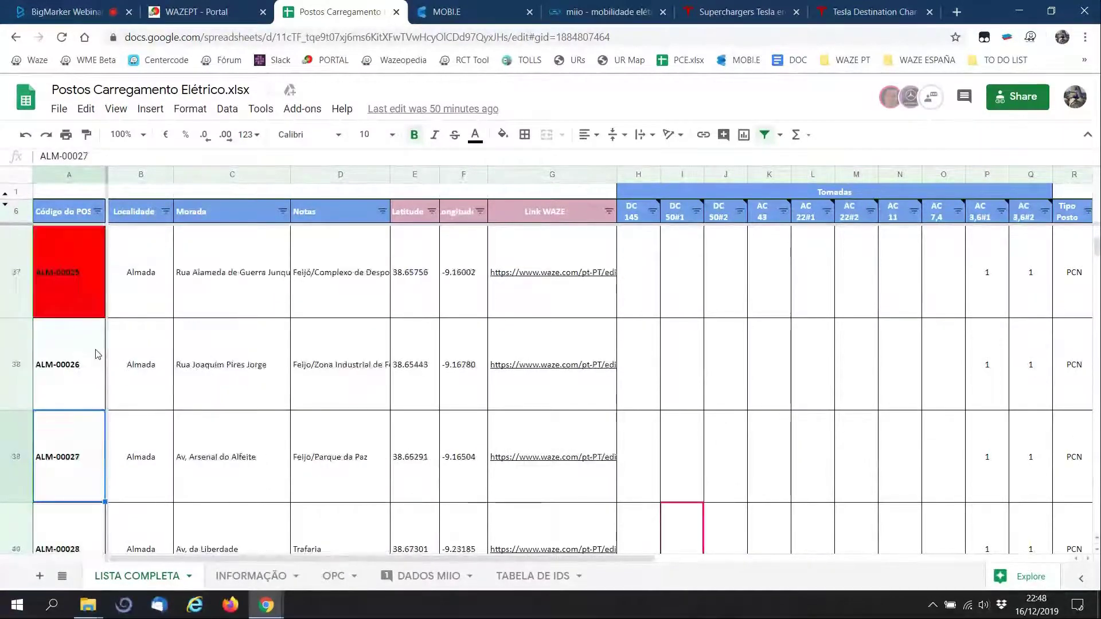
pyautogui.press('Down')
pyautogui.press('Down')
pyautogui.press('Down')
pyautogui.press('Down')
pyautogui.press('Down')
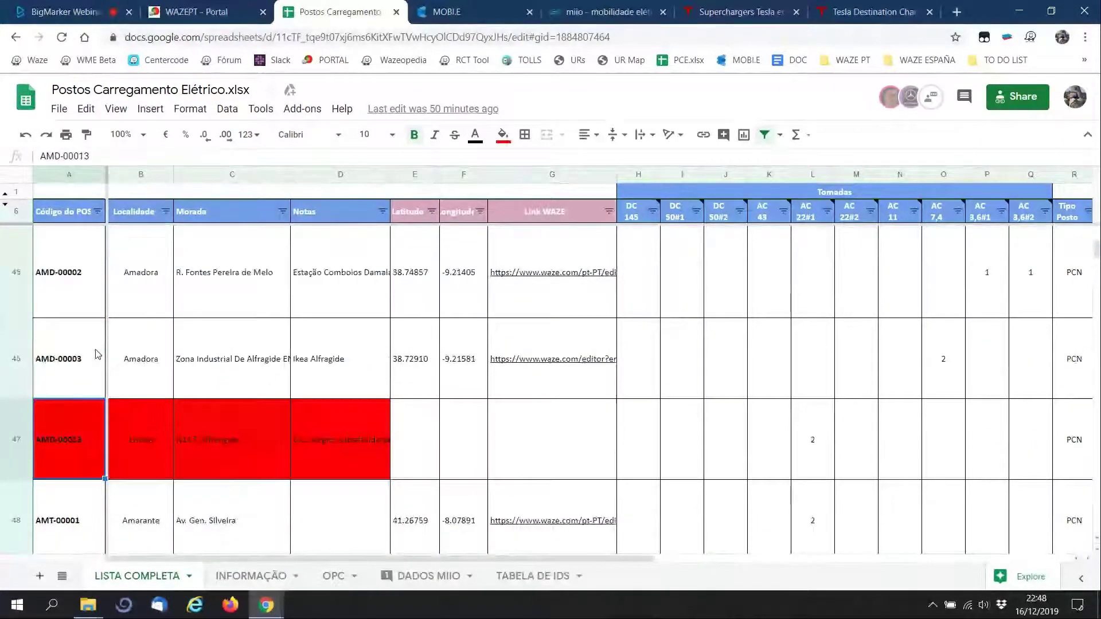
# - Go back over the Almada stations in the code column, examining the entries around ALM-00026 to ALM-00036
pyautogui.press('Up')
pyautogui.press('Up')
pyautogui.press('Up')
pyautogui.press('Up')
pyautogui.press('Up')
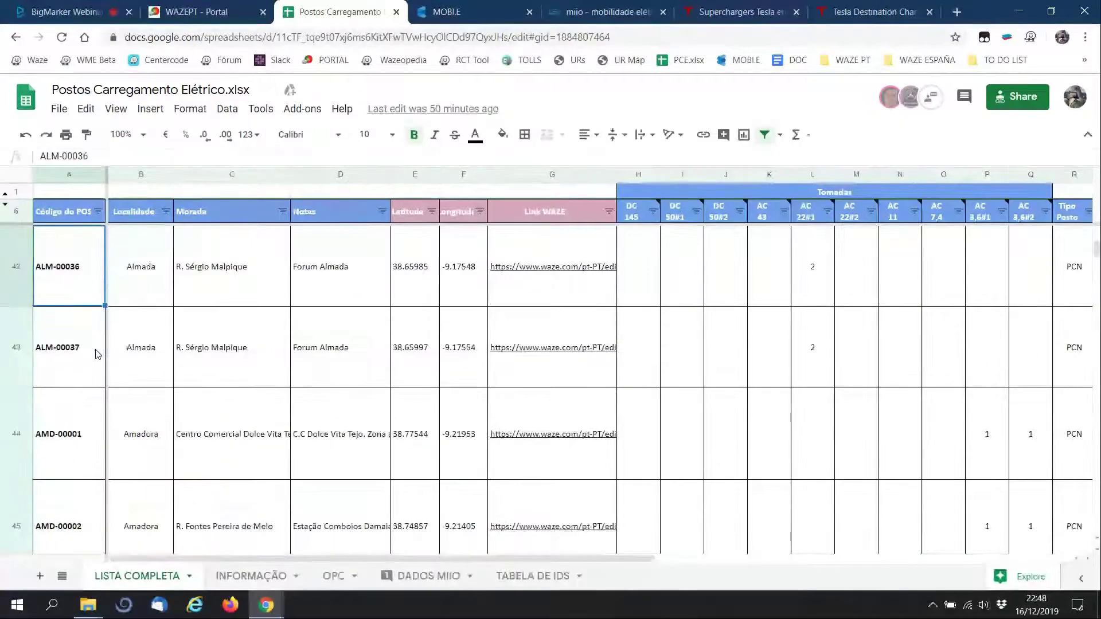
pyautogui.press('Up')
pyautogui.press('Up')
pyautogui.press('Up')
pyautogui.press('Up')
pyautogui.press('Up')
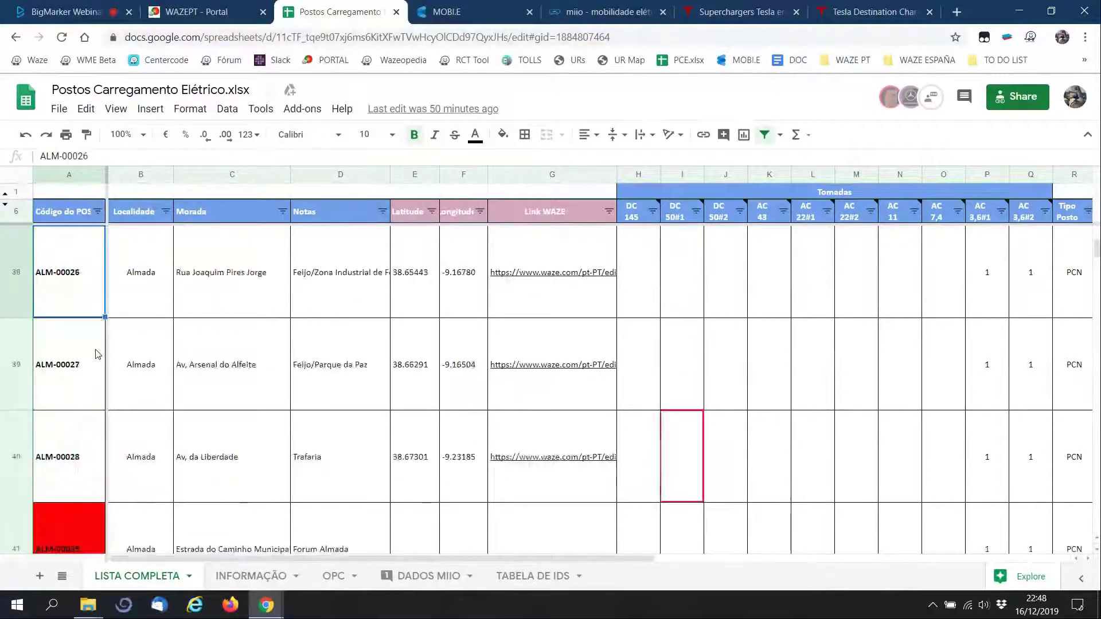
pyautogui.press('Down')
pyautogui.press('Down')
pyautogui.press('Down')
pyautogui.press('Down')
pyautogui.press('Down')
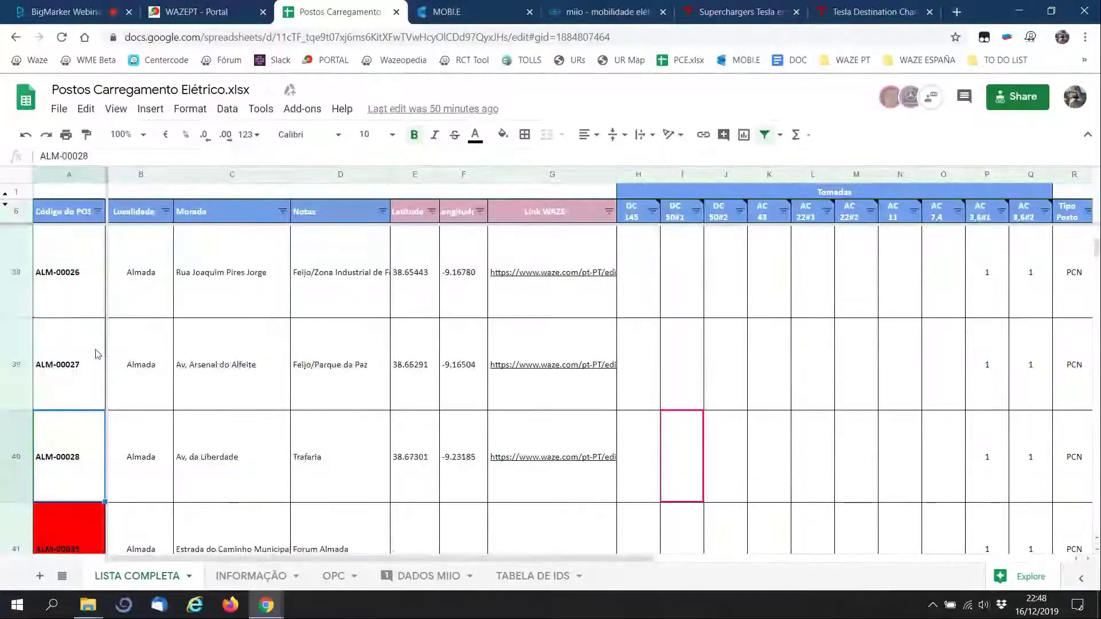
# - Examine the station codes further down the list, from ALM-00028 through the Aveiro, Beja and Cascais entries to FUN-00001
pyautogui.press('Down')
pyautogui.press('Down')
pyautogui.press('Down')
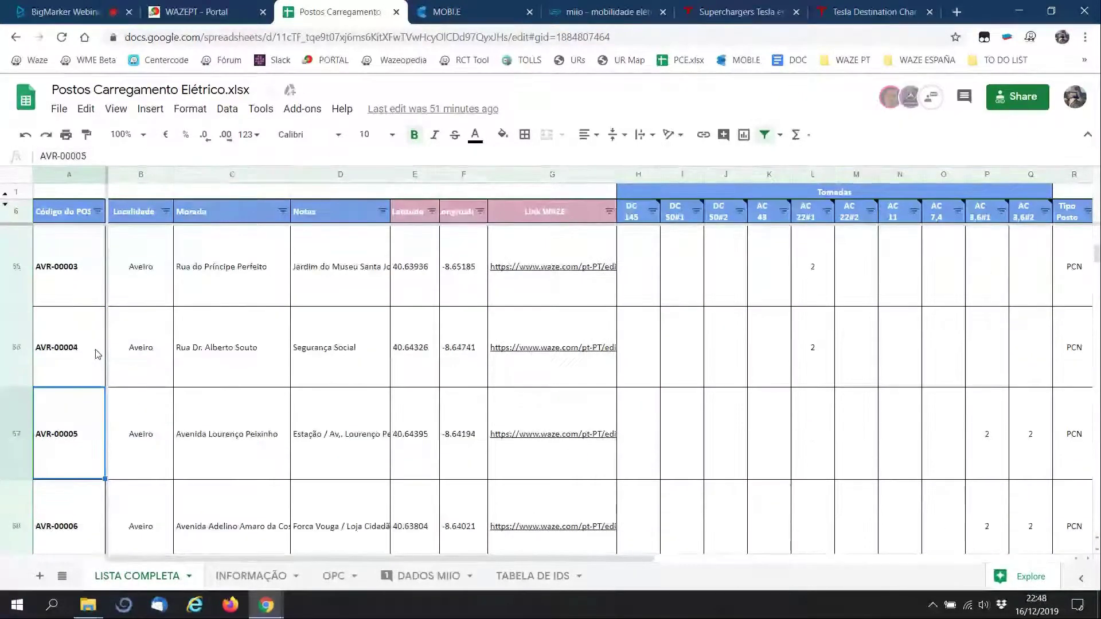
pyautogui.press('Down')
pyautogui.press('Down')
pyautogui.press('Down')
pyautogui.press('Down')
pyautogui.press('Down')
pyautogui.press('Down')
pyautogui.press('Down')
pyautogui.press('Down')
pyautogui.press('Down')
pyautogui.press('Down')
pyautogui.press('Down')
pyautogui.press('Down')
pyautogui.press('Down')
pyautogui.press('Down')
pyautogui.press('Down')
pyautogui.press('Down')
pyautogui.press('Down')
pyautogui.press('Down')
pyautogui.press('Down')
pyautogui.press('Down')
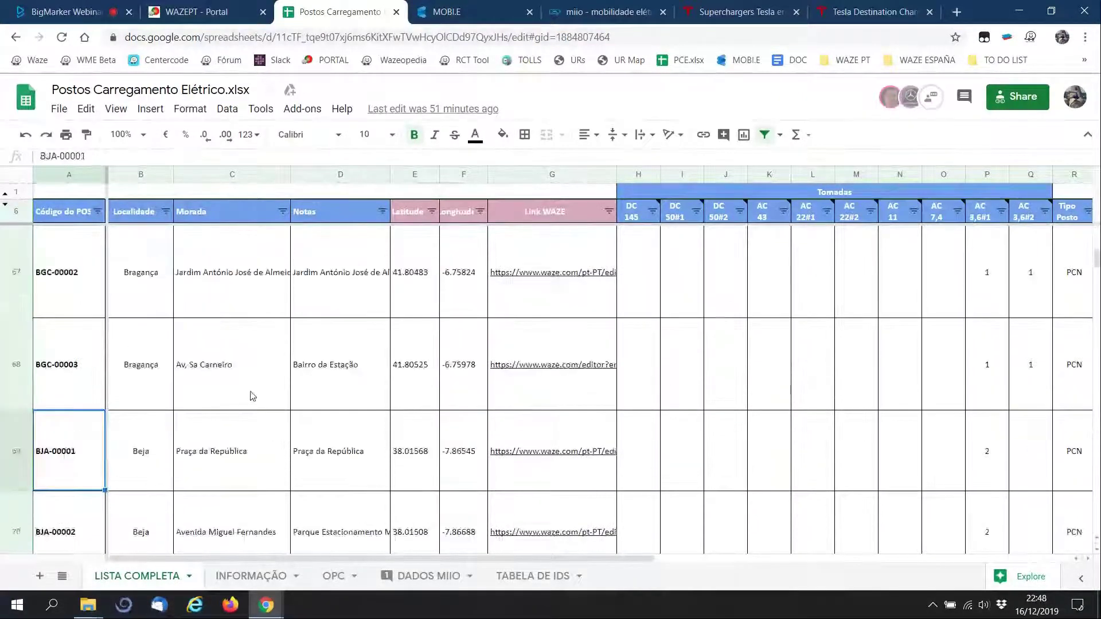
pyautogui.press('Down')
pyautogui.press('Down')
pyautogui.press('Down')
pyautogui.press('Down')
pyautogui.press('Down')
pyautogui.press('Down')
pyautogui.press('Down')
pyautogui.press('Down')
pyautogui.press('Down')
pyautogui.press('Down')
pyautogui.press('Down')
pyautogui.press('Down')
pyautogui.press('Down')
pyautogui.press('Down')
pyautogui.press('Down')
pyautogui.press('Down')
pyautogui.press('Down')
pyautogui.press('Down')
pyautogui.press('Down')
pyautogui.press('Down')
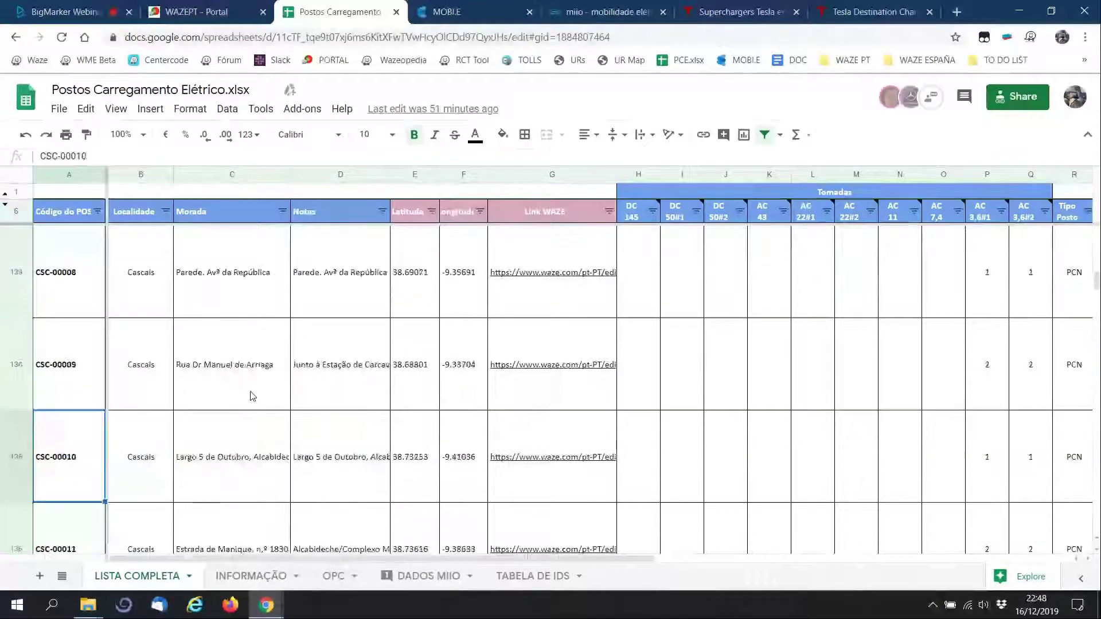
pyautogui.press('Down')
pyautogui.press('Down')
pyautogui.press('Down')
pyautogui.press('Down')
pyautogui.press('Down')
pyautogui.press('Down')
pyautogui.press('Down')
pyautogui.press('Down')
pyautogui.press('Down')
pyautogui.press('Down')
pyautogui.press('Down')
pyautogui.press('Down')
pyautogui.press('Down')
pyautogui.press('Down')
pyautogui.press('Down')
pyautogui.press('Down')
pyautogui.press('Down')
pyautogui.press('Down')
pyautogui.press('Down')
pyautogui.press('Down')
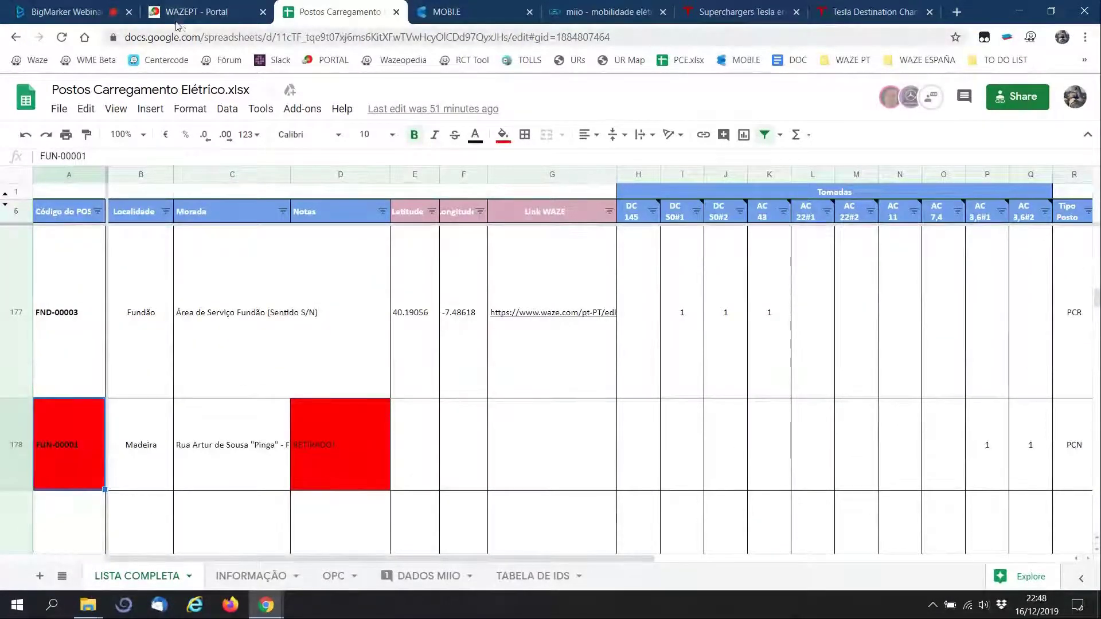
# - Go back up the station codes in the LISTA COMPLETA sheet from FUN-00001 to ACH-00005, looking for where AGH-00001 belongs
pyautogui.click(195, 12)
pyautogui.click(339, 11)
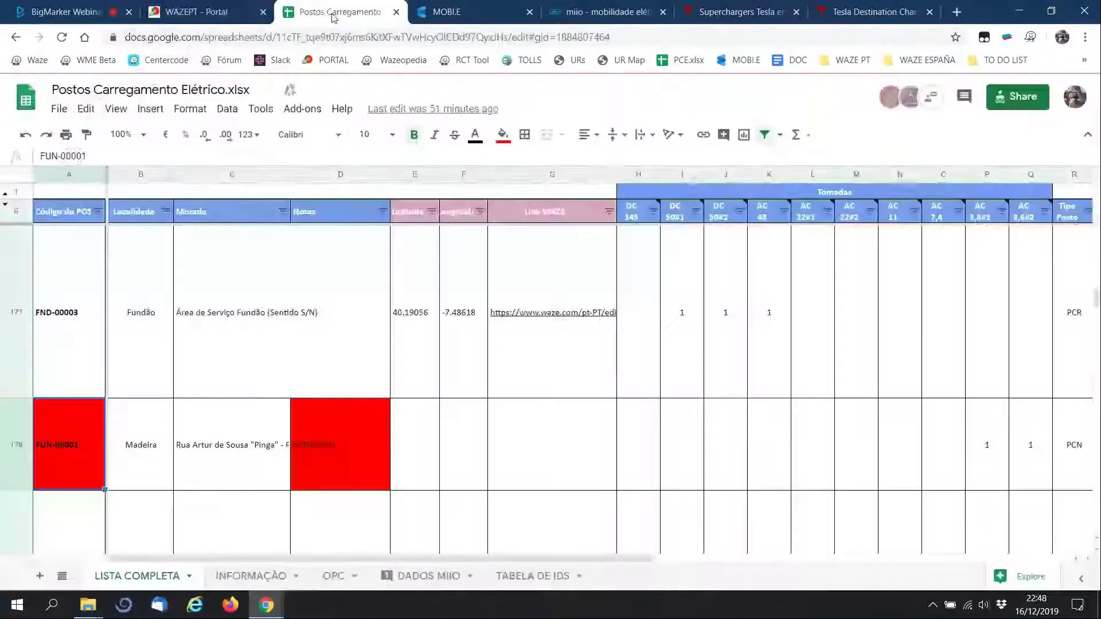
pyautogui.press('Up')
pyautogui.press('Up')
pyautogui.press('Up')
pyautogui.press('Up')
pyautogui.press('Up')
pyautogui.press('Up')
pyautogui.press('Up')
pyautogui.press('Up')
pyautogui.press('Up')
pyautogui.press('Up')
pyautogui.press('Up')
pyautogui.press('Up')
pyautogui.press('Up')
pyautogui.press('Up')
pyautogui.press('Up')
pyautogui.press('Up')
pyautogui.press('Up')
pyautogui.press('Up')
pyautogui.press('Up')
pyautogui.press('Up')
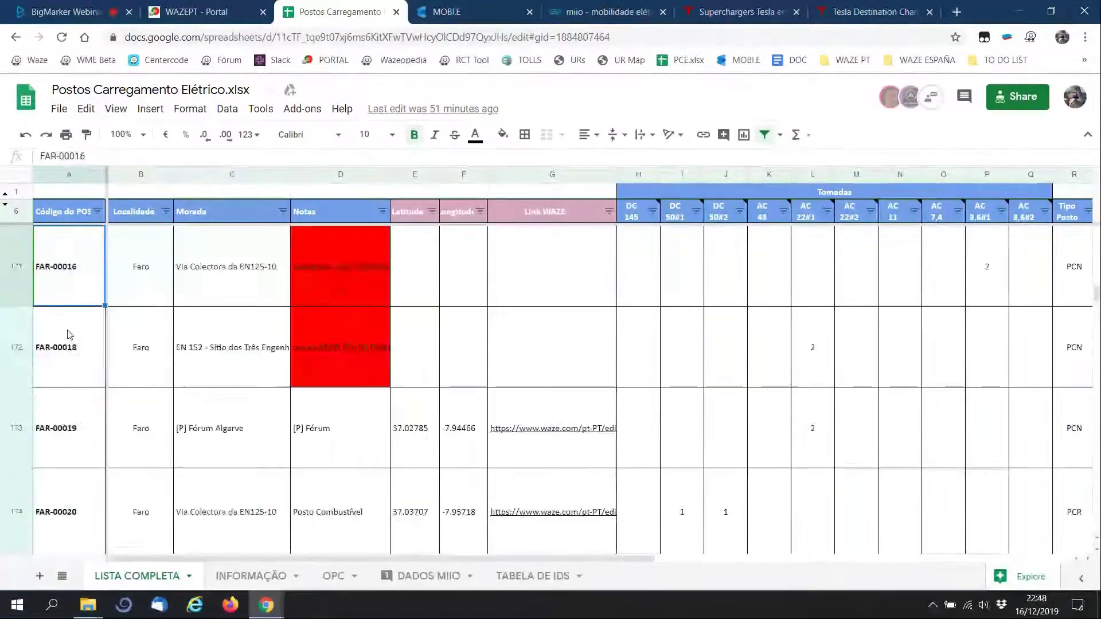
pyautogui.press('Up')
pyautogui.press('Up')
pyautogui.press('Up')
pyautogui.press('Up')
pyautogui.press('Up')
pyautogui.press('Up')
pyautogui.press('Up')
pyautogui.press('Up')
pyautogui.press('Up')
pyautogui.press('Up')
pyautogui.press('Up')
pyautogui.press('Up')
pyautogui.press('Up')
pyautogui.press('Up')
pyautogui.press('Up')
pyautogui.press('Up')
pyautogui.press('Up')
pyautogui.press('Up')
pyautogui.press('Up')
pyautogui.press('Up')
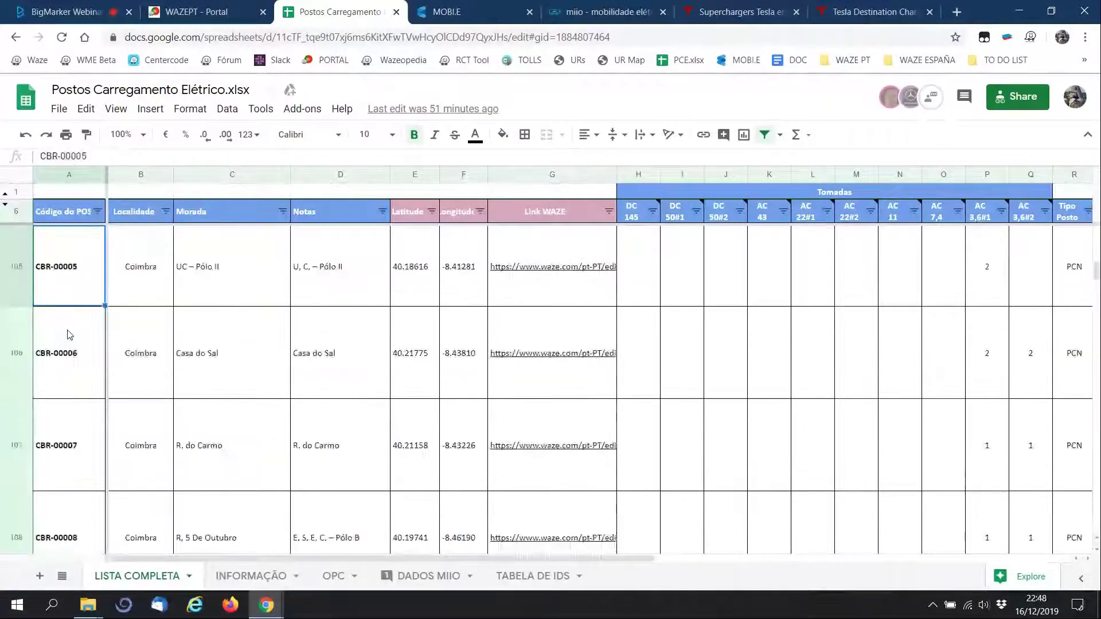
pyautogui.press('Up')
pyautogui.press('Up')
pyautogui.press('Up')
pyautogui.press('Up')
pyautogui.press('Up')
pyautogui.press('Up')
pyautogui.press('Up')
pyautogui.press('Up')
pyautogui.press('Up')
pyautogui.press('Up')
pyautogui.press('Up')
pyautogui.press('Up')
pyautogui.press('Up')
pyautogui.press('Up')
pyautogui.press('Up')
pyautogui.press('Up')
pyautogui.press('Up')
pyautogui.press('Up')
pyautogui.press('Up')
pyautogui.press('Up')
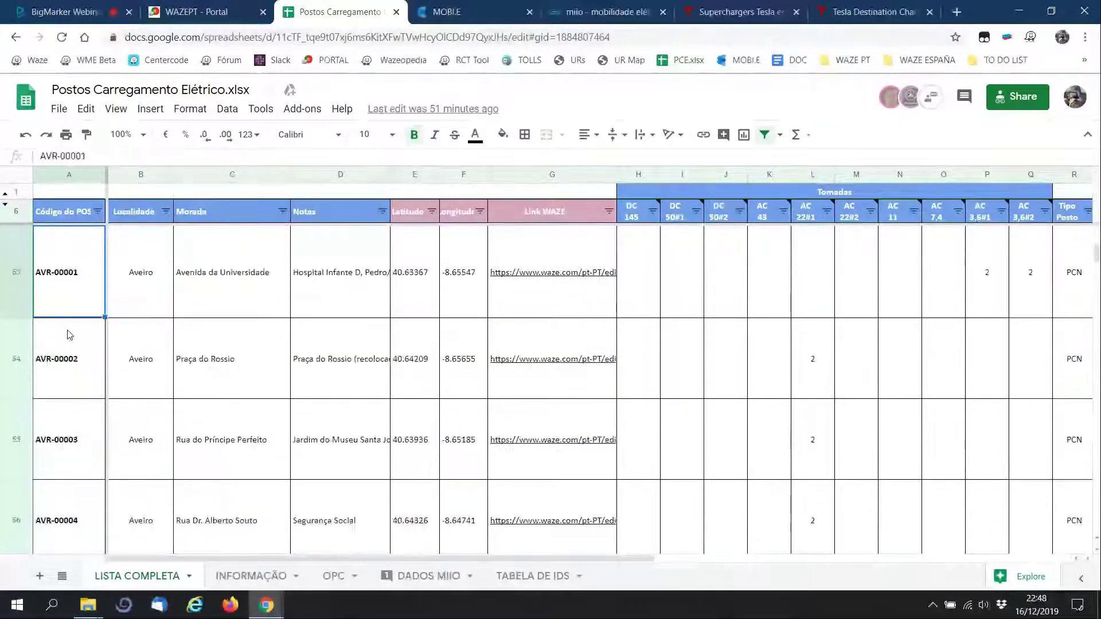
pyautogui.press('Up')
pyautogui.press('Up')
pyautogui.press('Up')
pyautogui.press('Up')
pyautogui.press('Up')
pyautogui.press('Up')
pyautogui.press('Up')
pyautogui.press('Up')
pyautogui.press('Up')
pyautogui.press('Up')
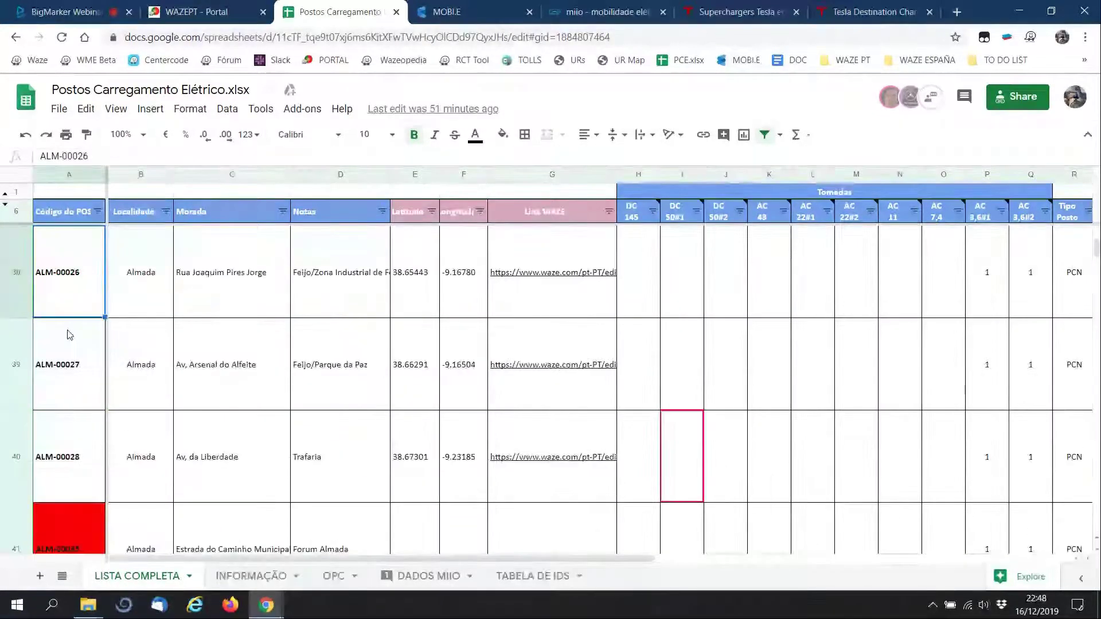
pyautogui.press('Up')
pyautogui.press('Up')
pyautogui.press('Up')
pyautogui.press('Up')
pyautogui.press('Up')
pyautogui.press('Up')
pyautogui.press('Up')
pyautogui.press('Up')
pyautogui.press('Up')
pyautogui.press('Up')
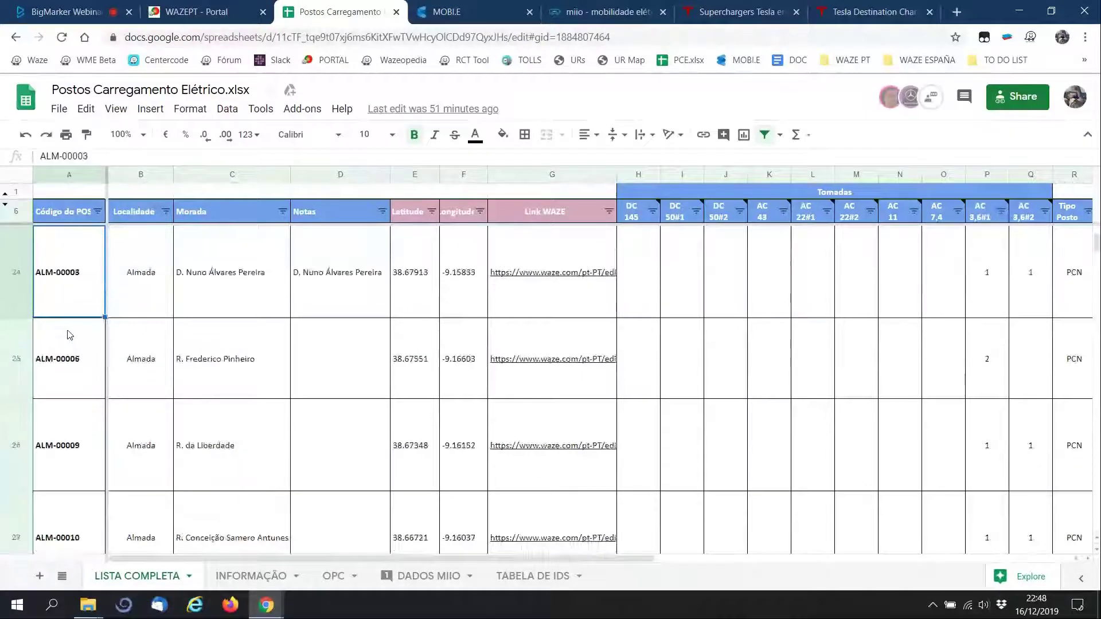
pyautogui.press('Up')
pyautogui.press('Up')
pyautogui.press('Up')
pyautogui.press('Up')
pyautogui.press('Up')
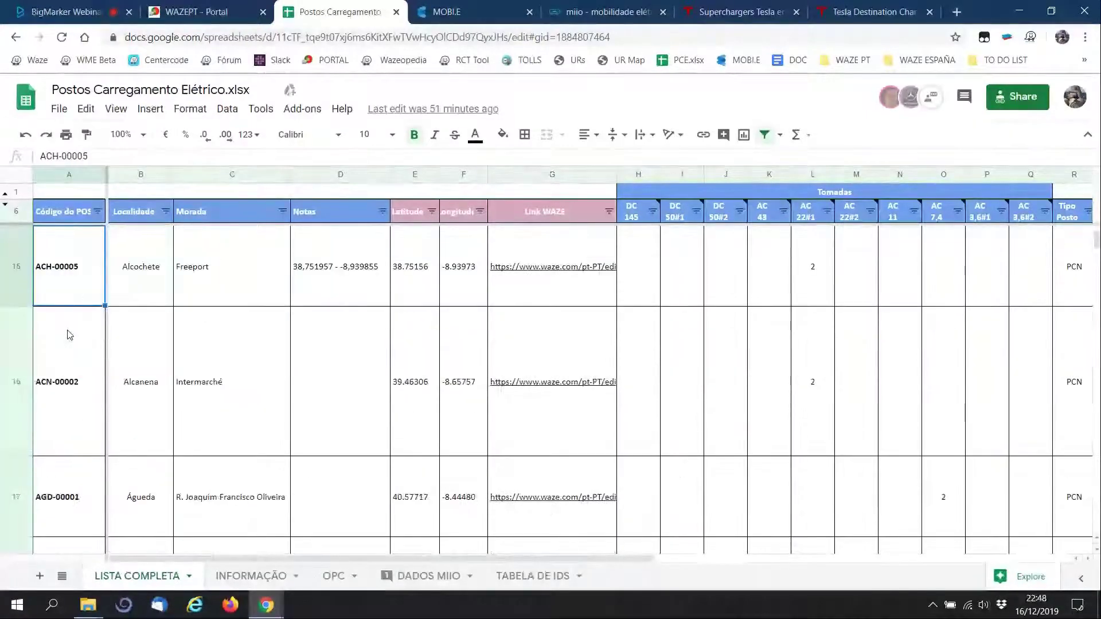
# - Insert a new row above AJT-00001 and enter AGH-00001 as its station code
pyautogui.press('Down')
pyautogui.press('Down')
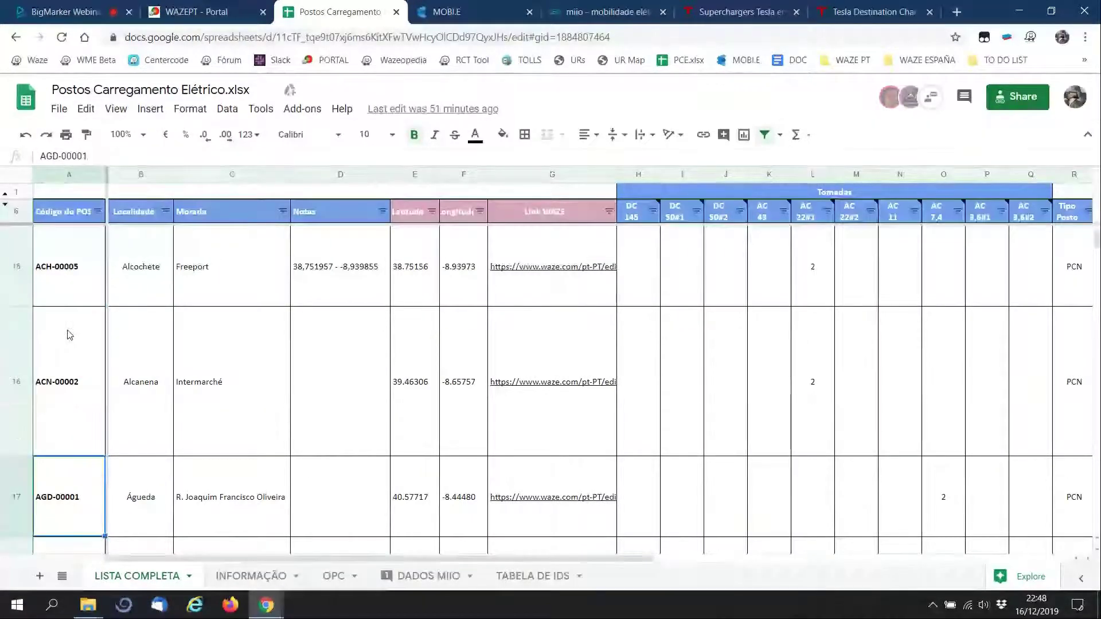
pyautogui.press('Down')
pyautogui.press('Down')
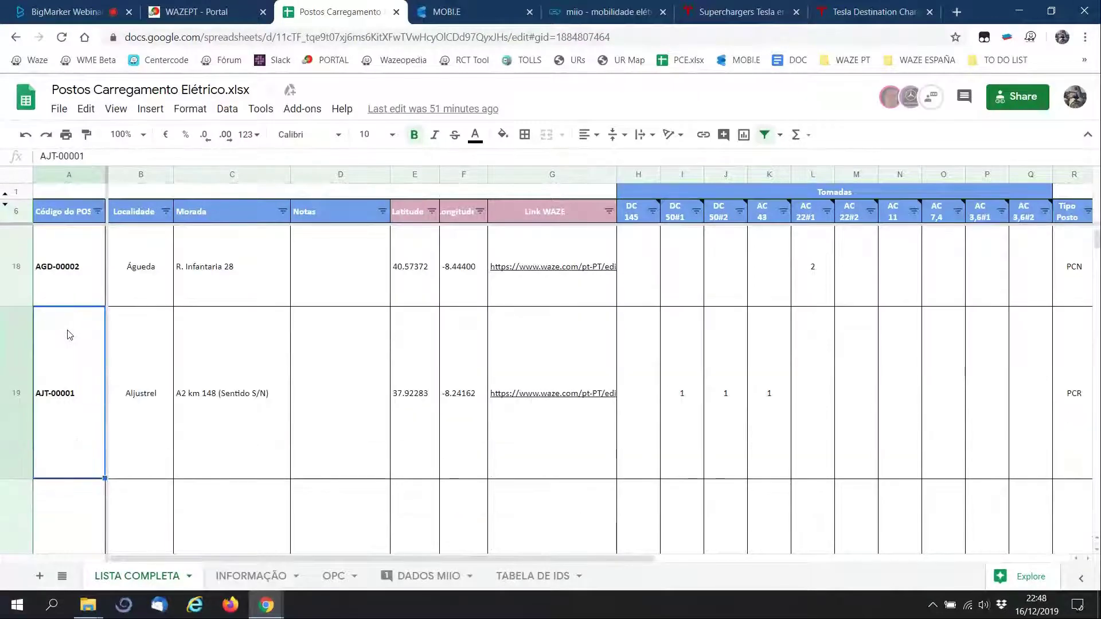
pyautogui.rightClick(68, 334)
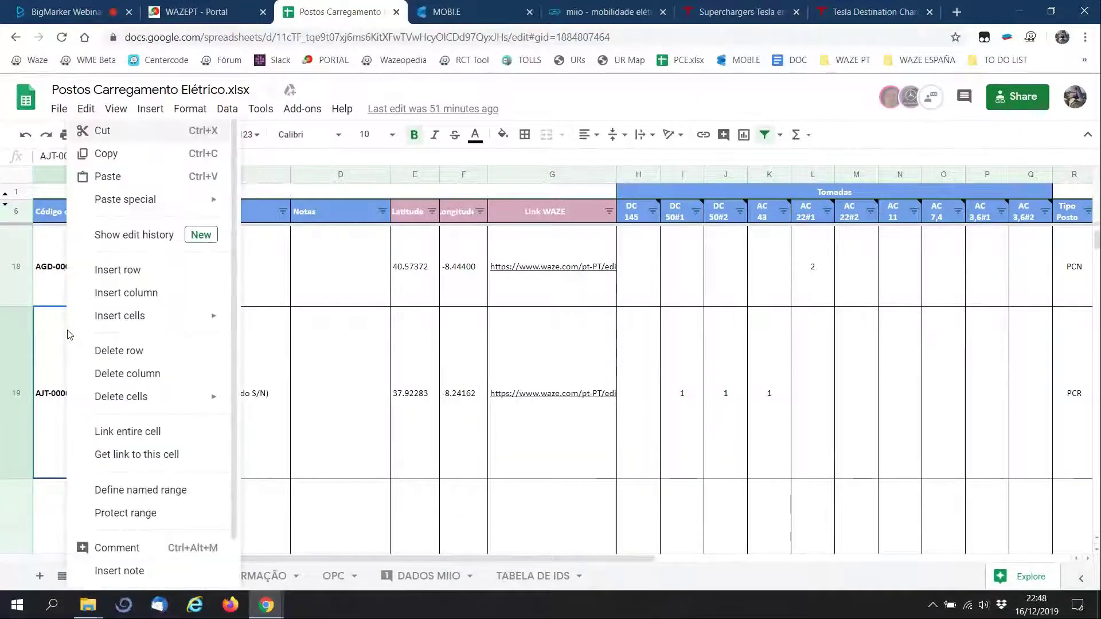
pyautogui.click(151, 279)
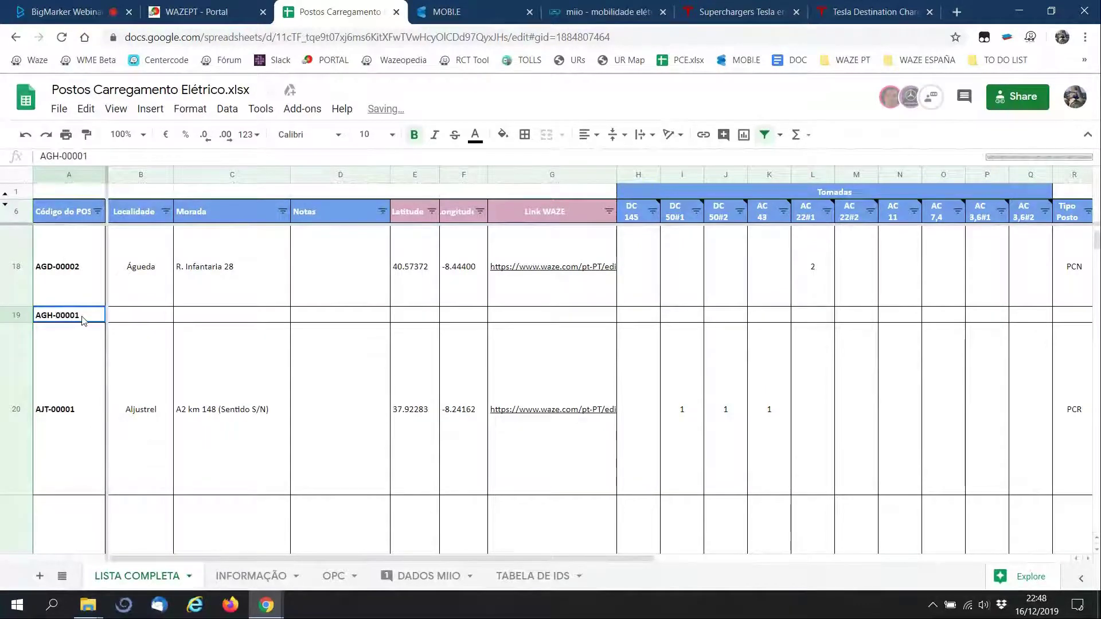
# - Enter Angra do Heroísmo as the Localidade of station AGH-00001
pyautogui.click(144, 314)
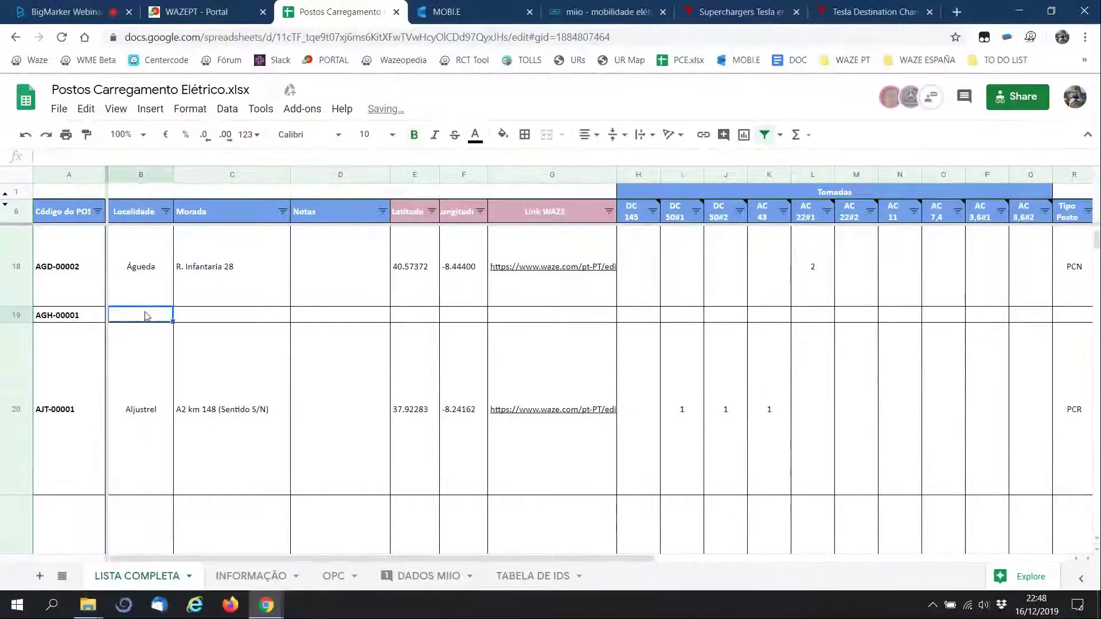
pyautogui.write('Angra do H')
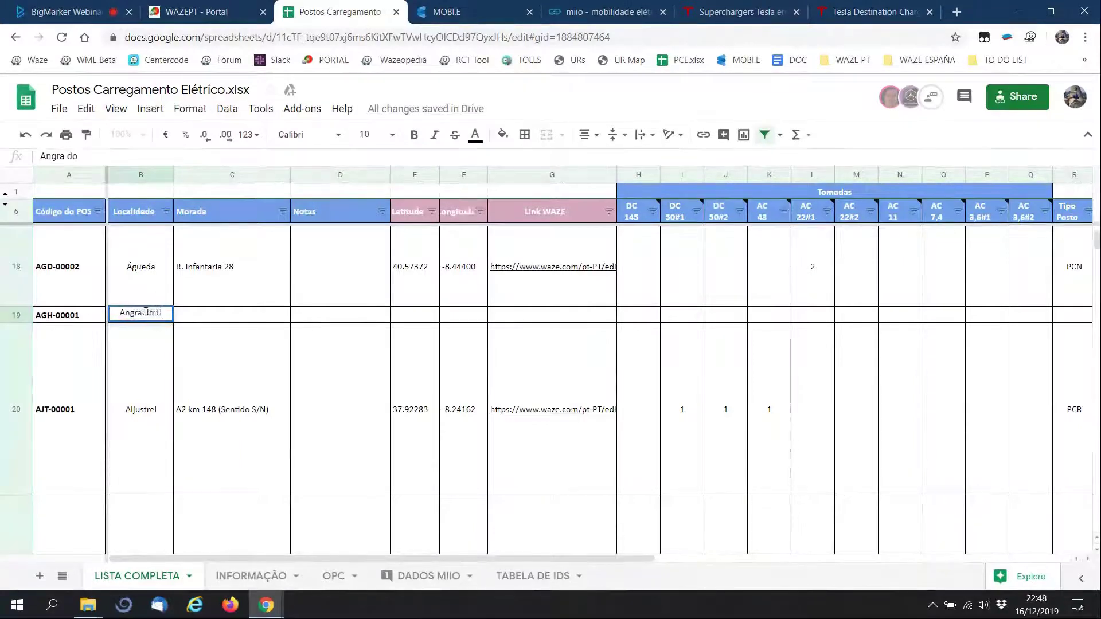
pyautogui.write('ero+ísm')
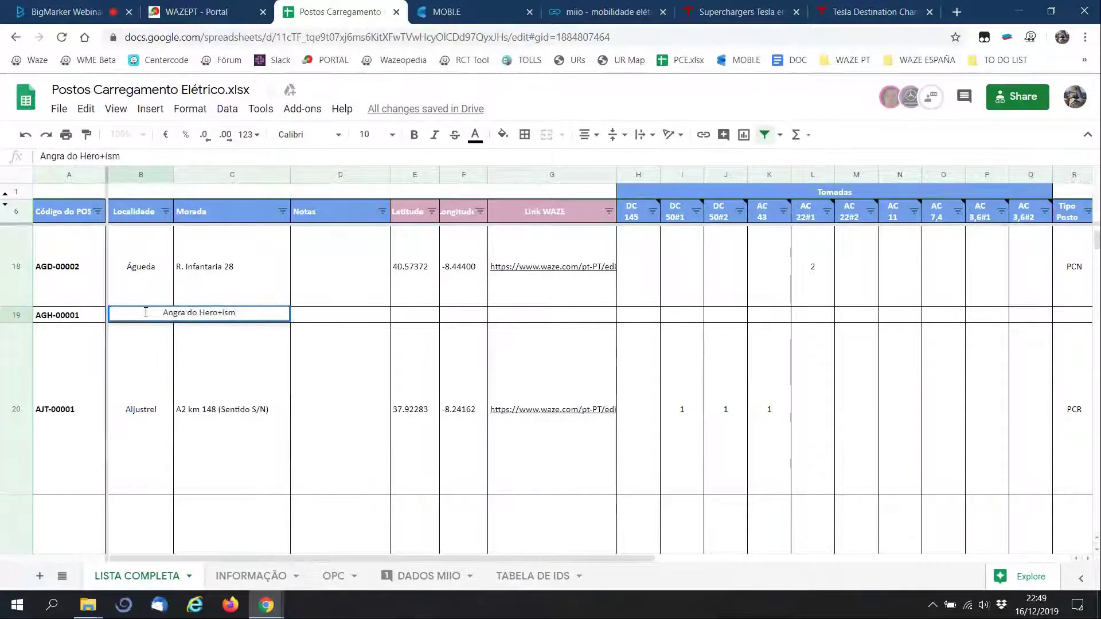
pyautogui.press('BackSpace')
pyautogui.press('BackSpace')
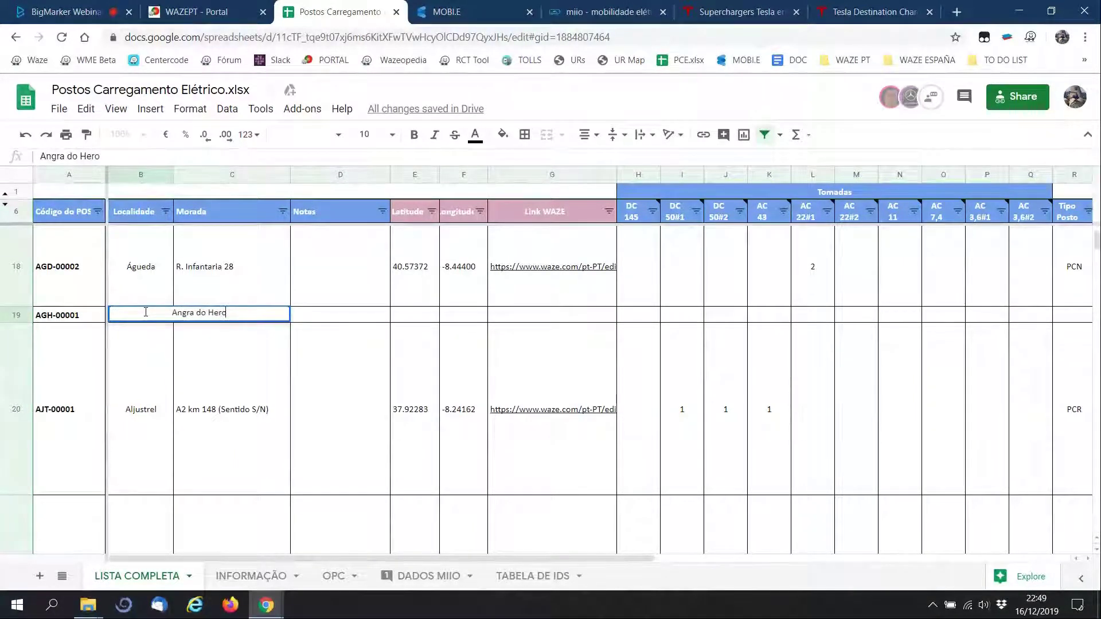
pyautogui.write('ísmo')
pyautogui.press('Return')
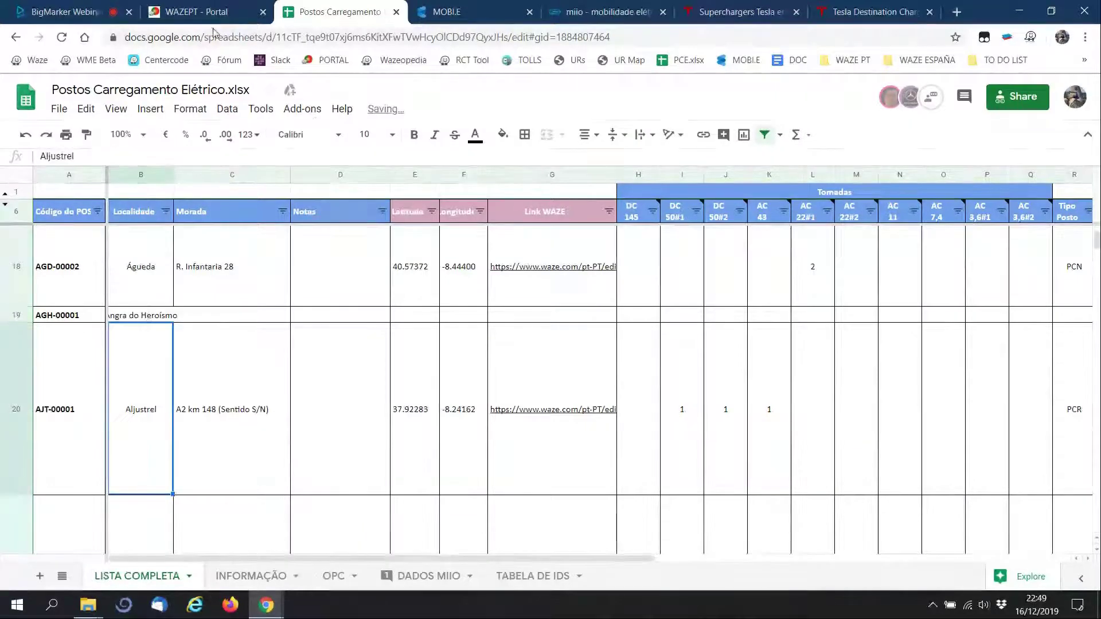
# - Copy the street Rua de São Pedro, Circular Externa from the WazePT station details into the Morada cell of AGH-00001
pyautogui.click(206, 12)
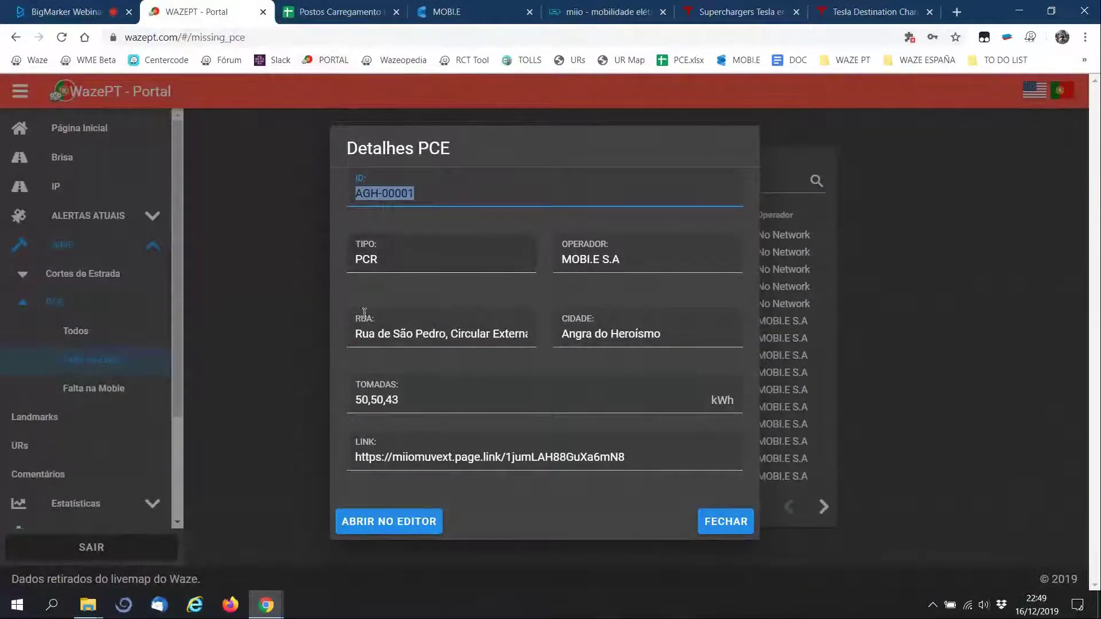
pyautogui.moveTo(358, 335); pyautogui.dragTo(534, 334)
pyautogui.hotkey('ctrl', 'c')
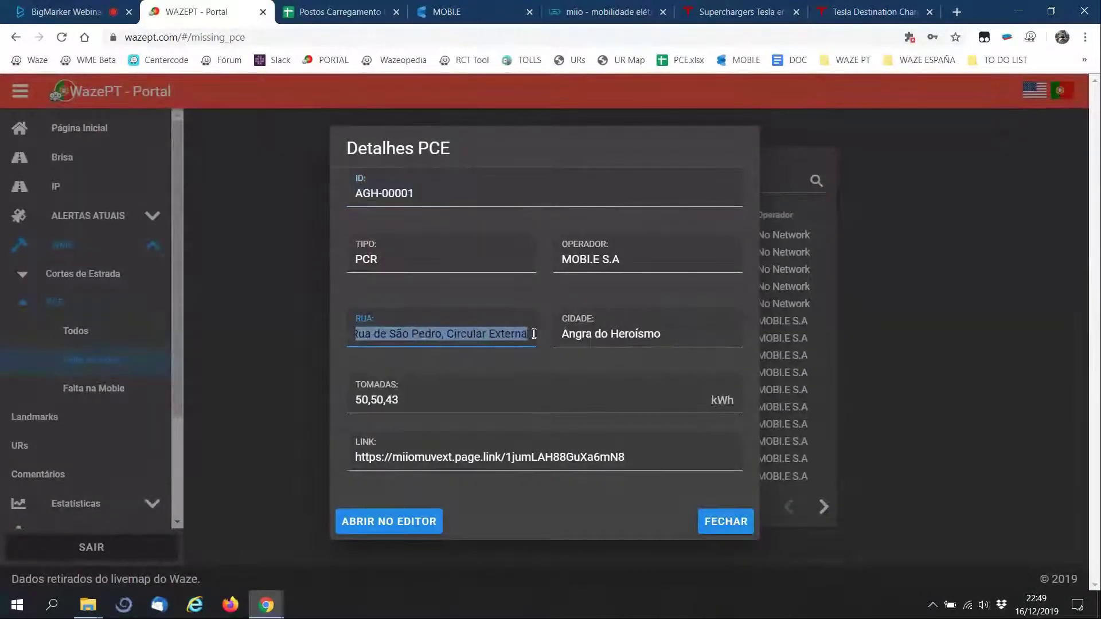
pyautogui.click(335, 12)
pyautogui.click(226, 319)
pyautogui.hotkey('ctrl', 'v')
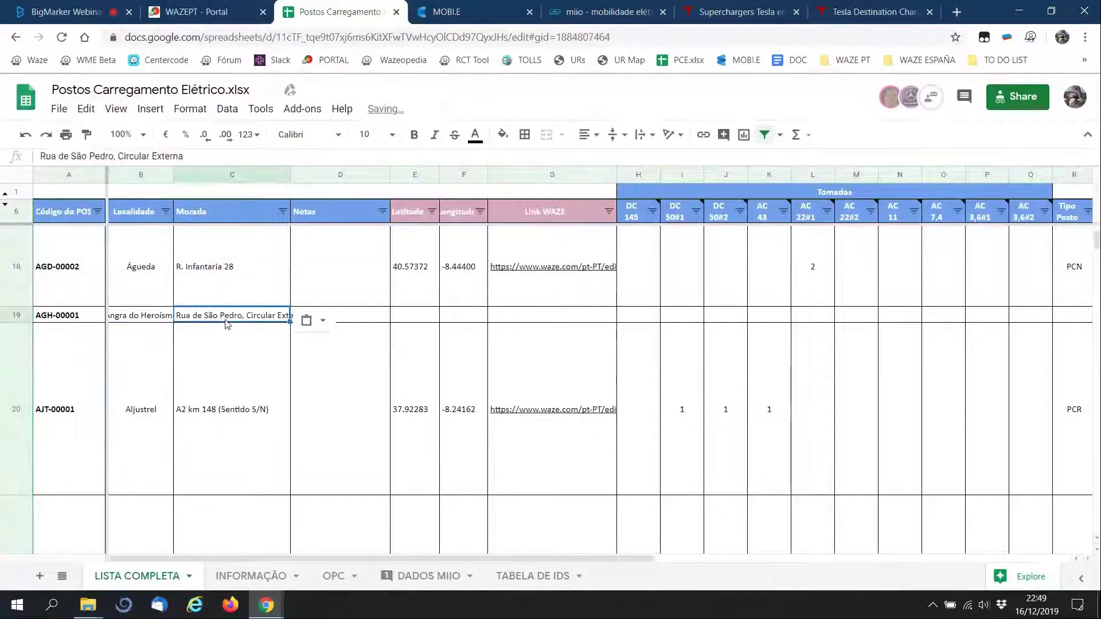
# - Copy the Latitude and Longitude formulas from the AGD-00002 row into the AGH-00001 row
pyautogui.click(402, 304)
pyautogui.hotkey('shift', 'Right')
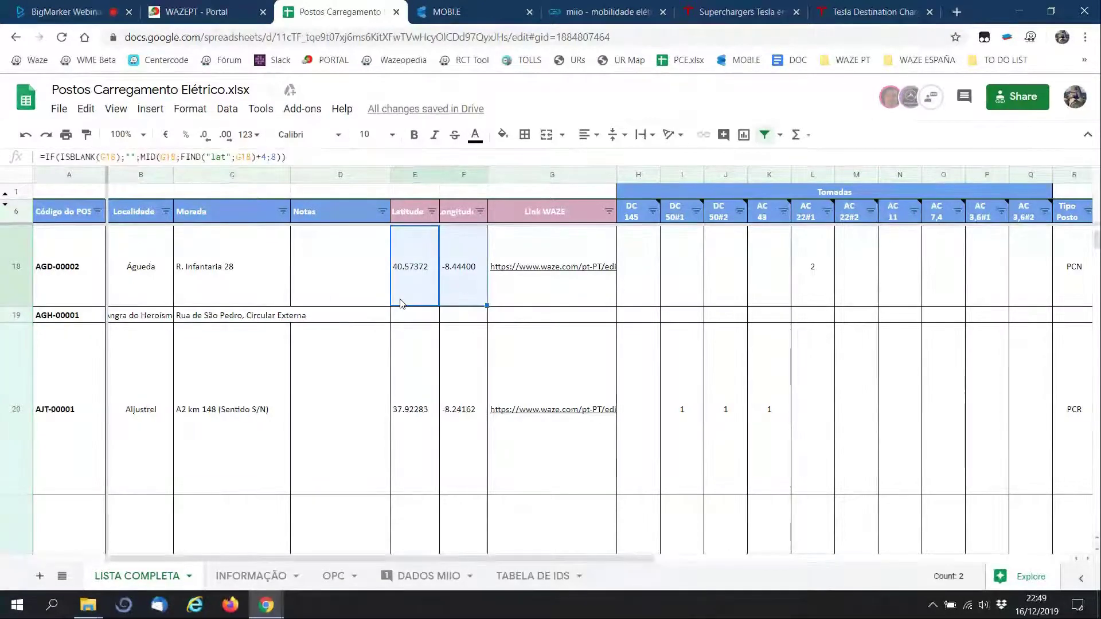
pyautogui.click(413, 316)
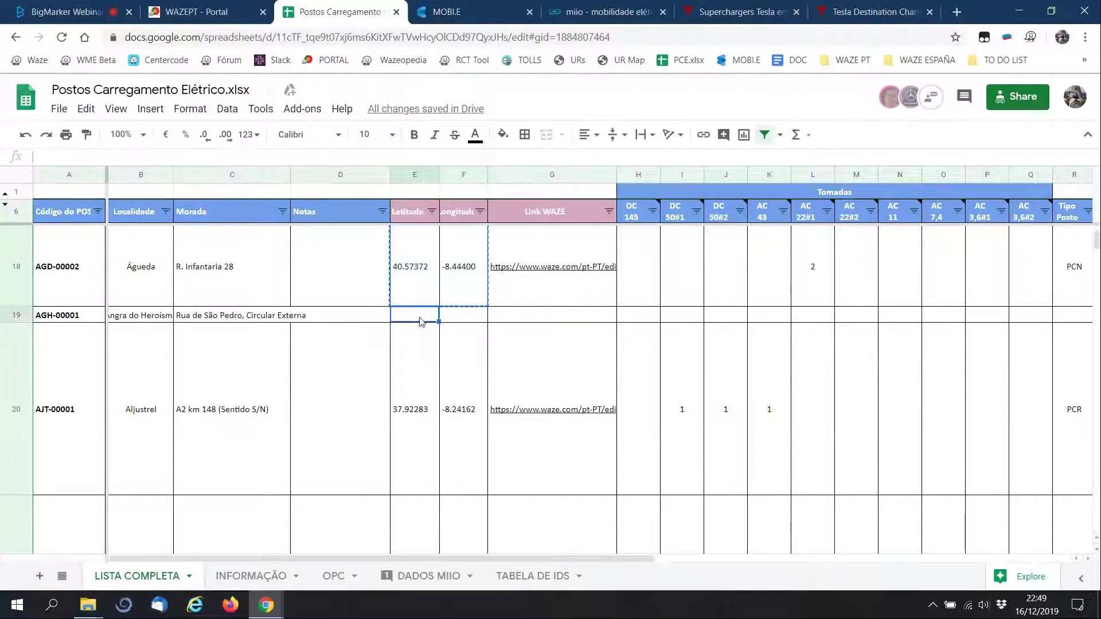
pyautogui.hotkey('ctrl', 'v')
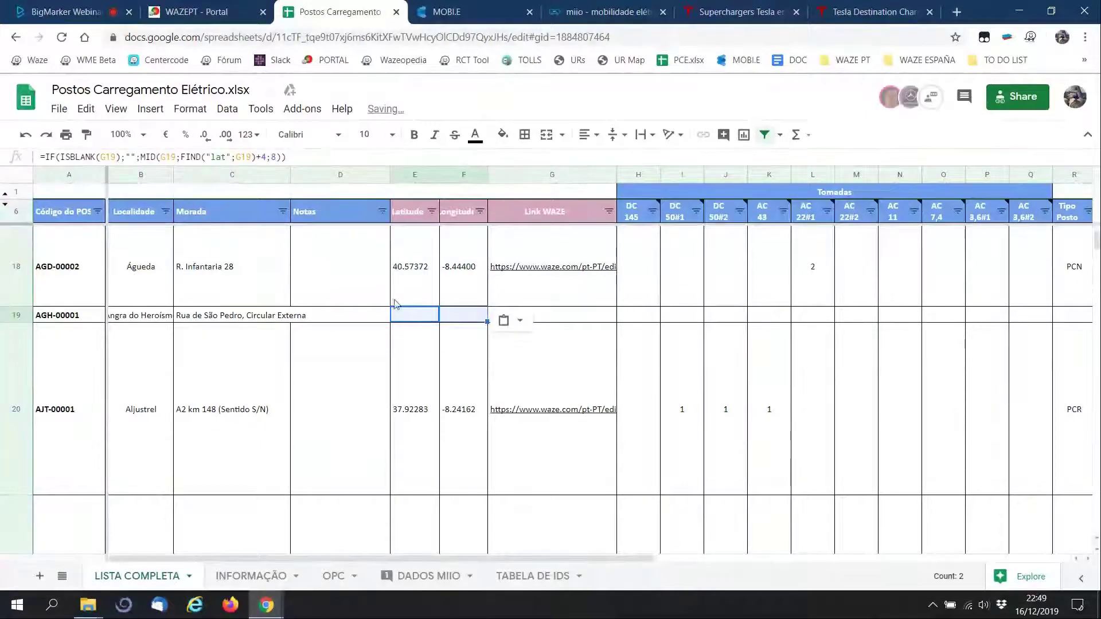
pyautogui.click(338, 297)
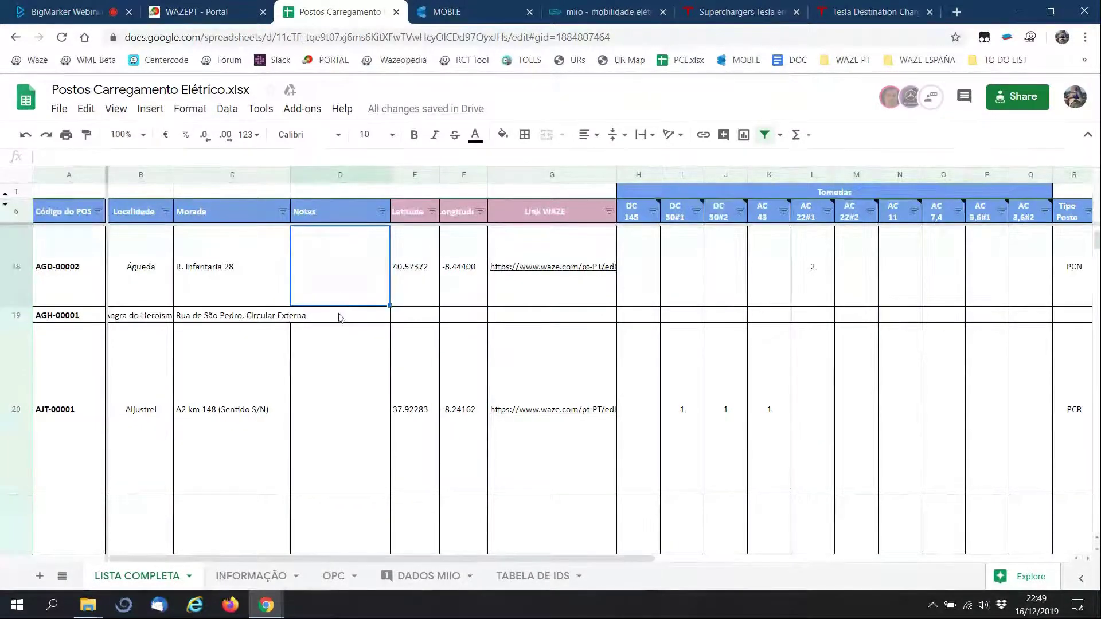
pyautogui.click(342, 318)
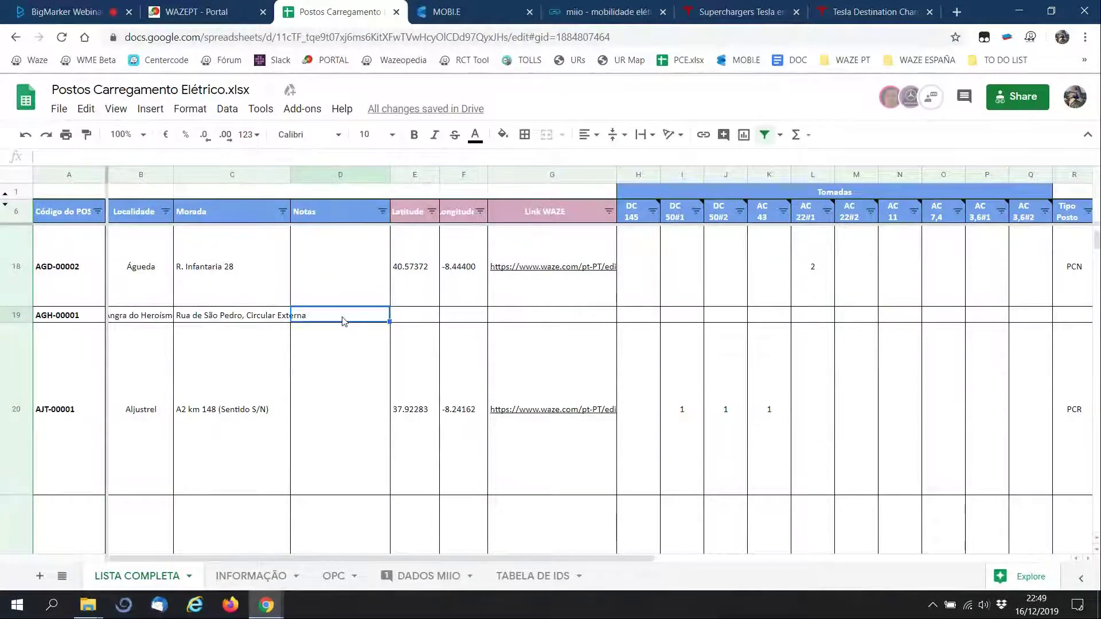
# - Check the sockets in the WazePT station details and enter 1 under DC 50#1, DC 50#2 and AC 43 for AGH-00001
pyautogui.click(206, 11)
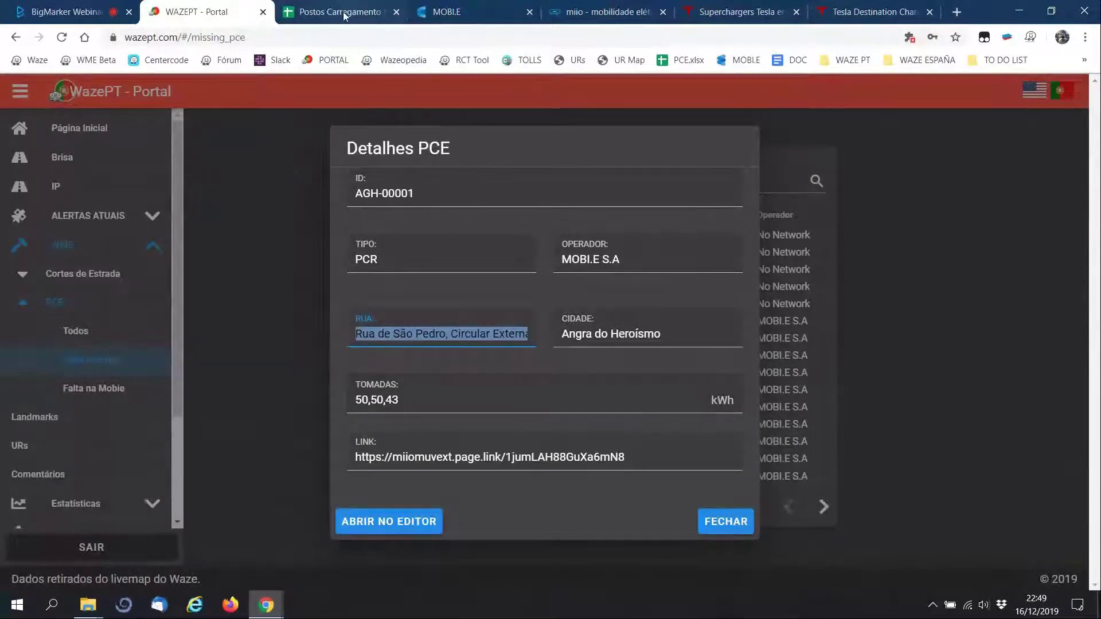
pyautogui.click(322, 19)
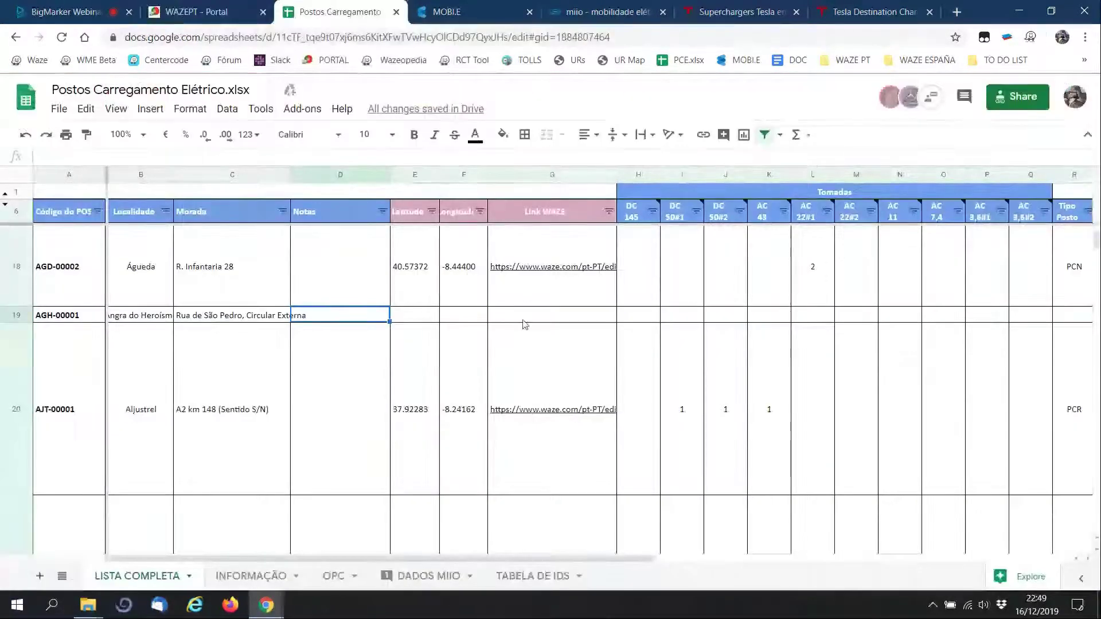
pyautogui.click(668, 433)
pyautogui.press('Up')
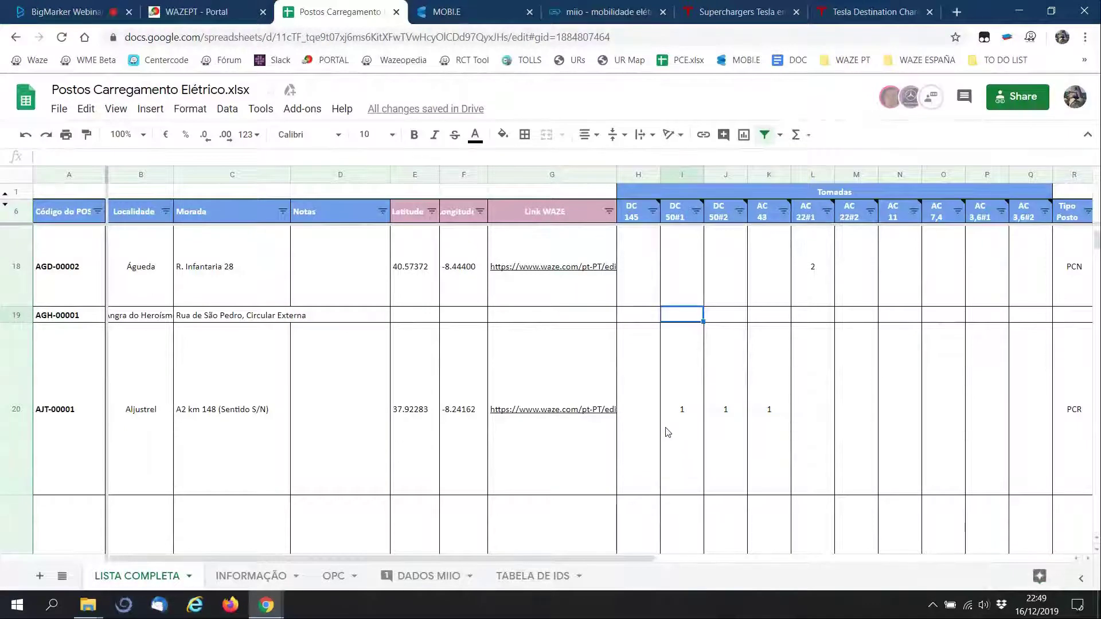
pyautogui.press('Left')
pyautogui.press('Right')
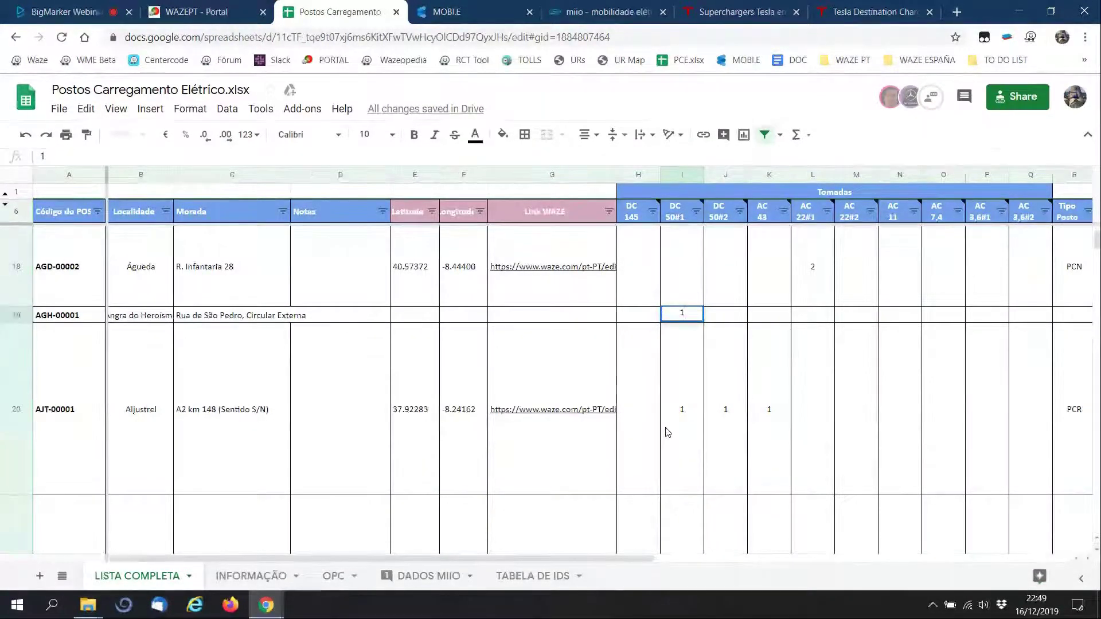
pyautogui.press('Tab')
pyautogui.press('Tab')
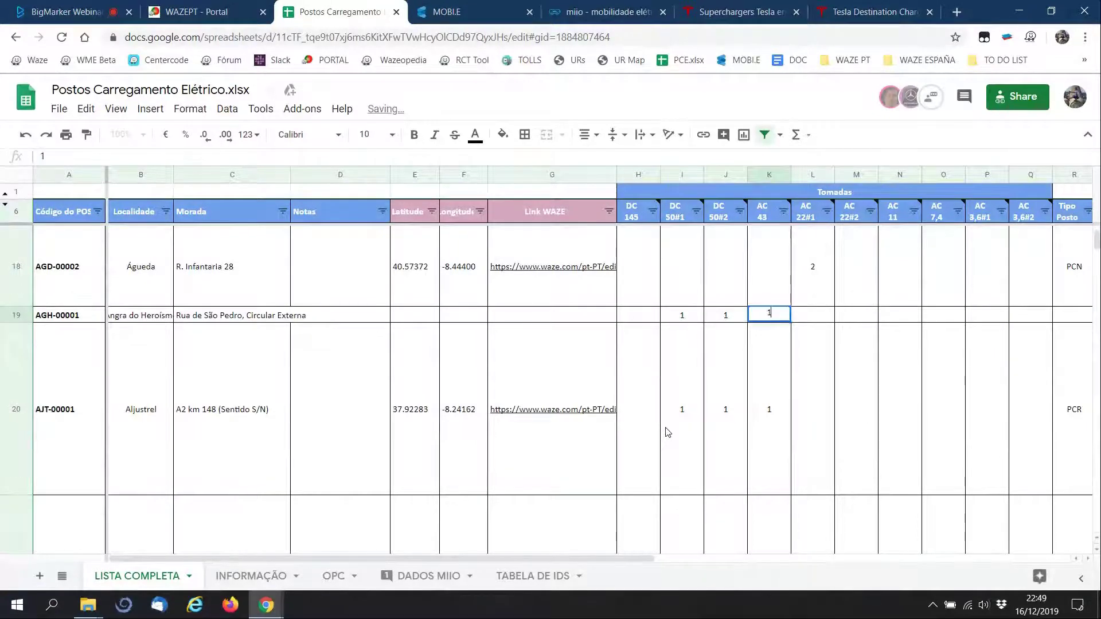
pyautogui.press('Left')
pyautogui.press('Left')
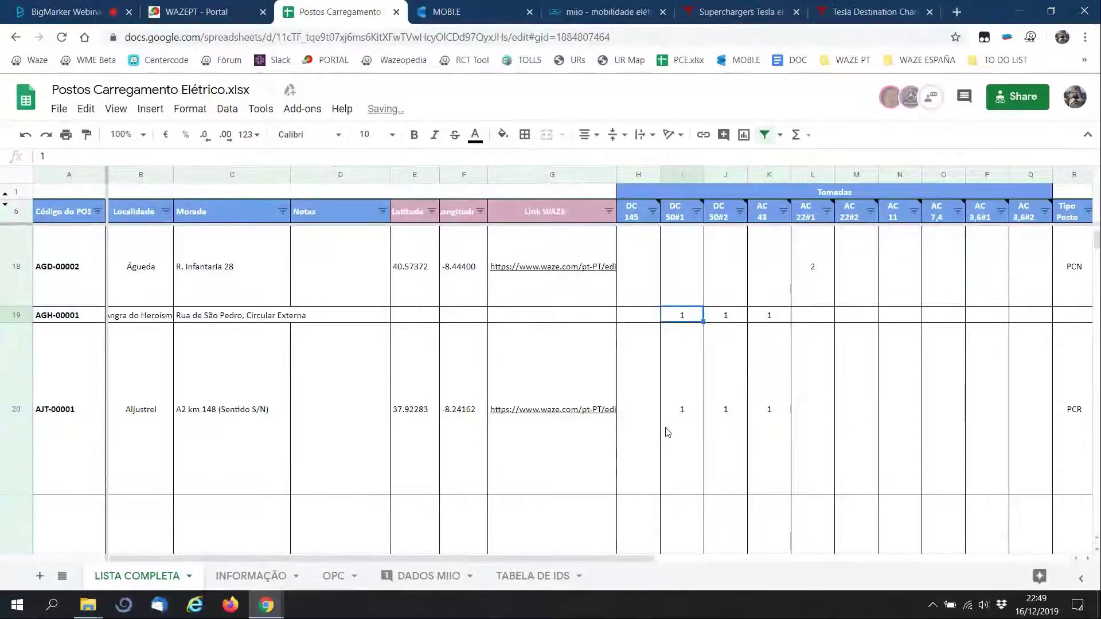
pyautogui.press('Right')
pyautogui.press('Right')
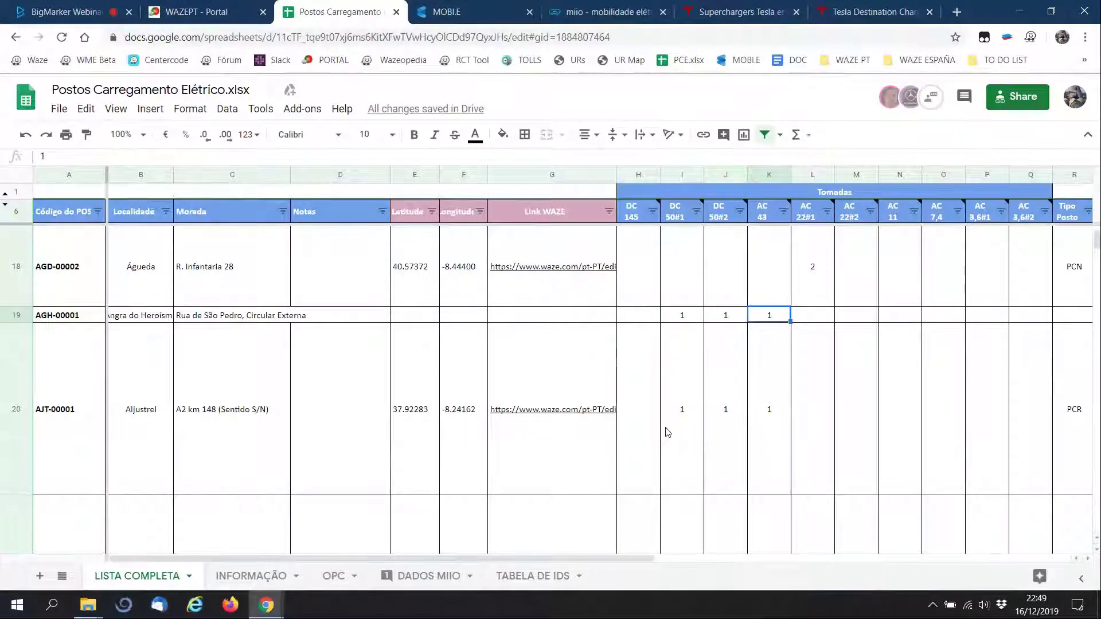
# - Set the Tipo Posto of station AGH-00001 to PCR
pyautogui.press('Right')
pyautogui.press('Right')
pyautogui.press('Right')
pyautogui.press('Right')
pyautogui.press('Right')
pyautogui.press('Right')
pyautogui.press('Right')
pyautogui.press('Right')
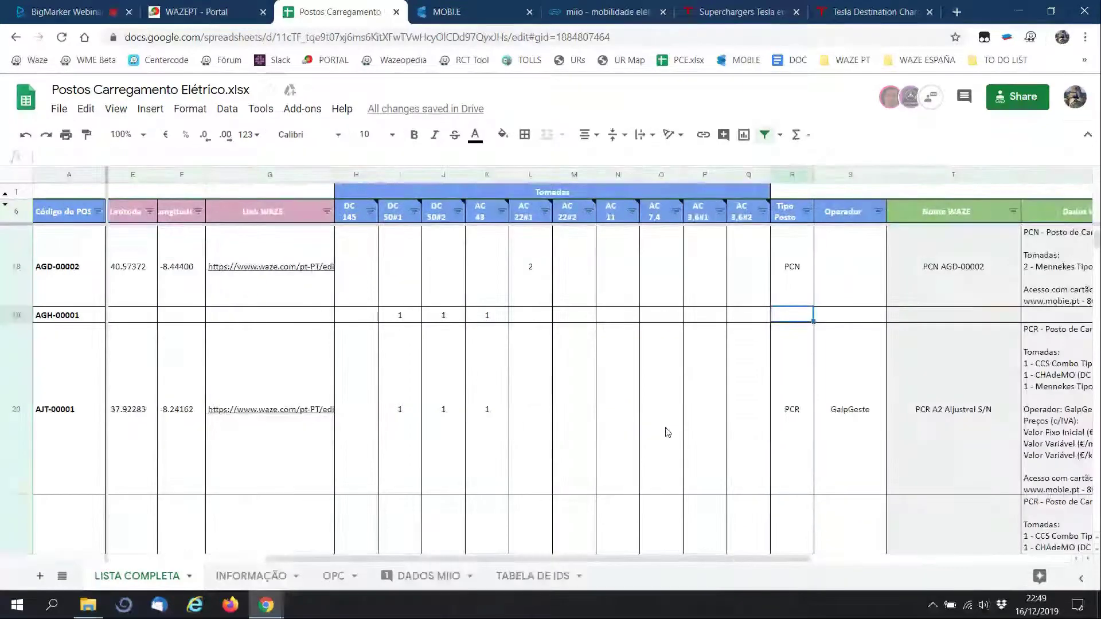
pyautogui.press('Left')
pyautogui.write('PCR')
pyautogui.press('Return')
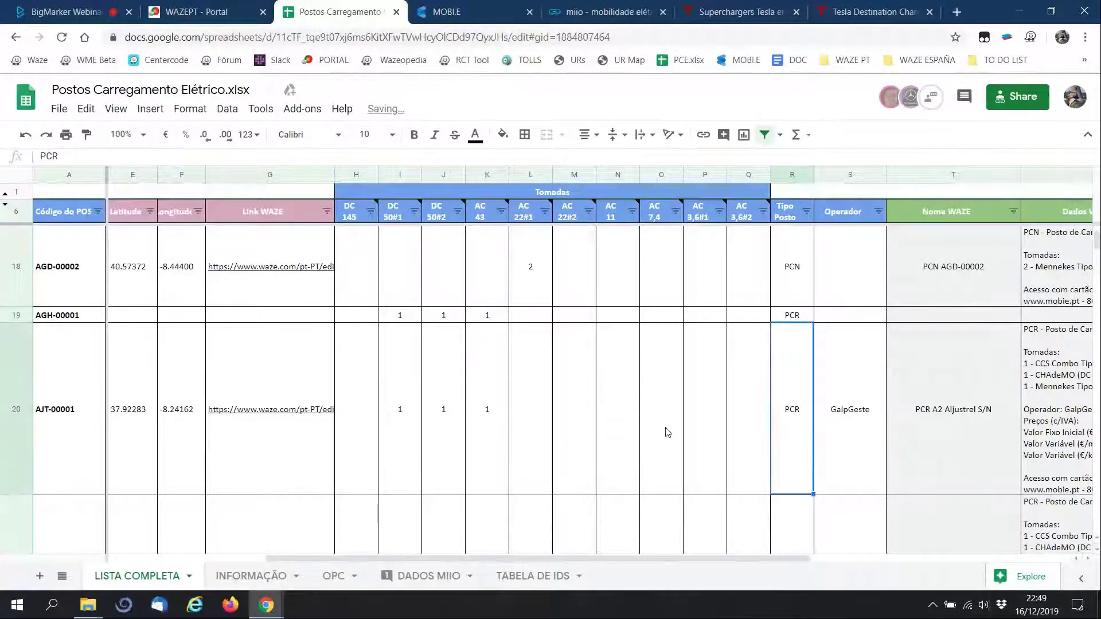
# - Check the operator of station AGH-00001 on MOBI.E and enter GalpGeste as its Operador in the spreadsheet
pyautogui.press('Right')
pyautogui.press('Up')
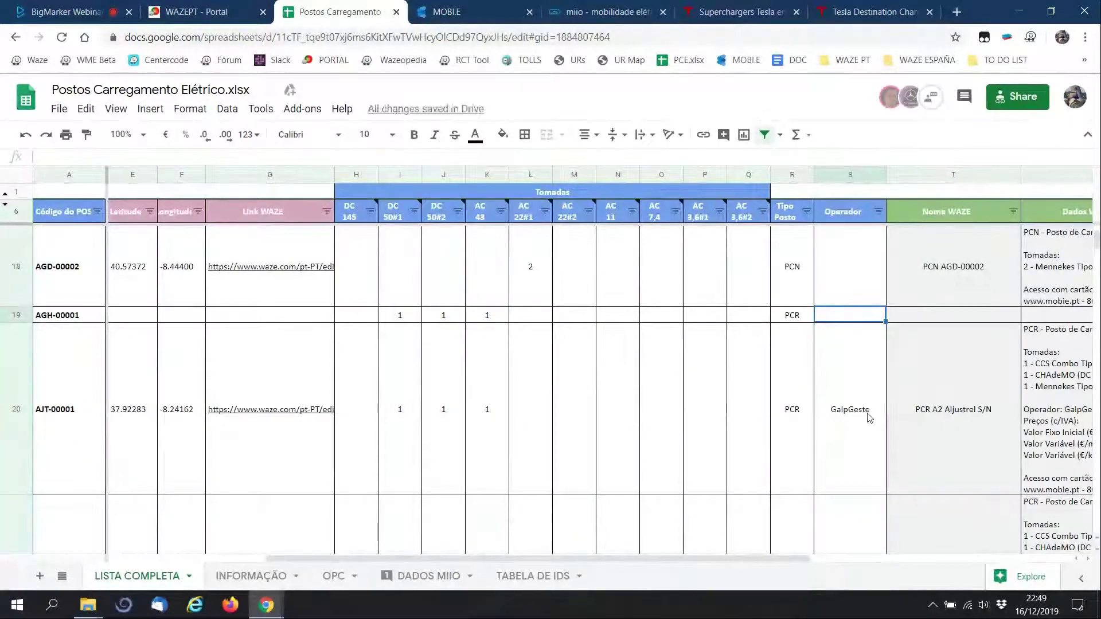
pyautogui.click(445, 12)
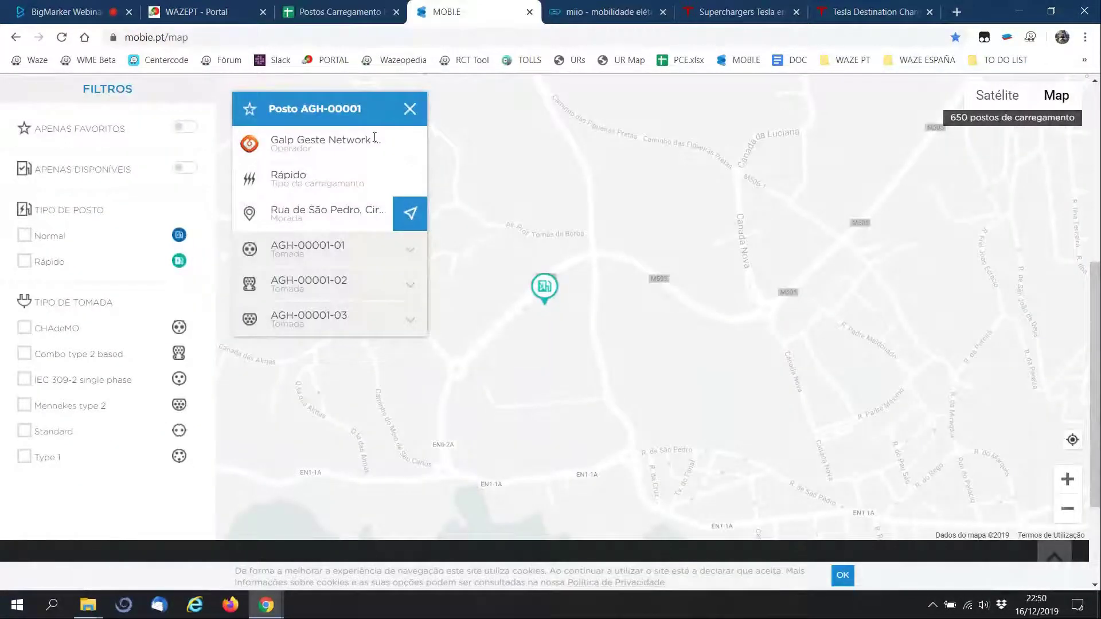
pyautogui.click(347, 12)
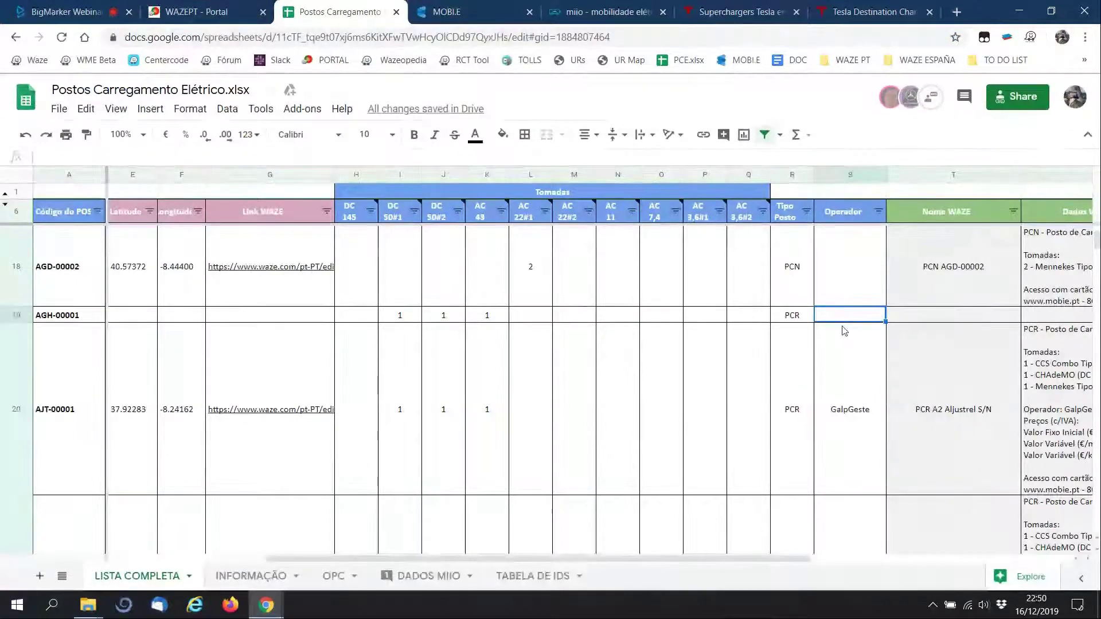
pyautogui.write('Galp')
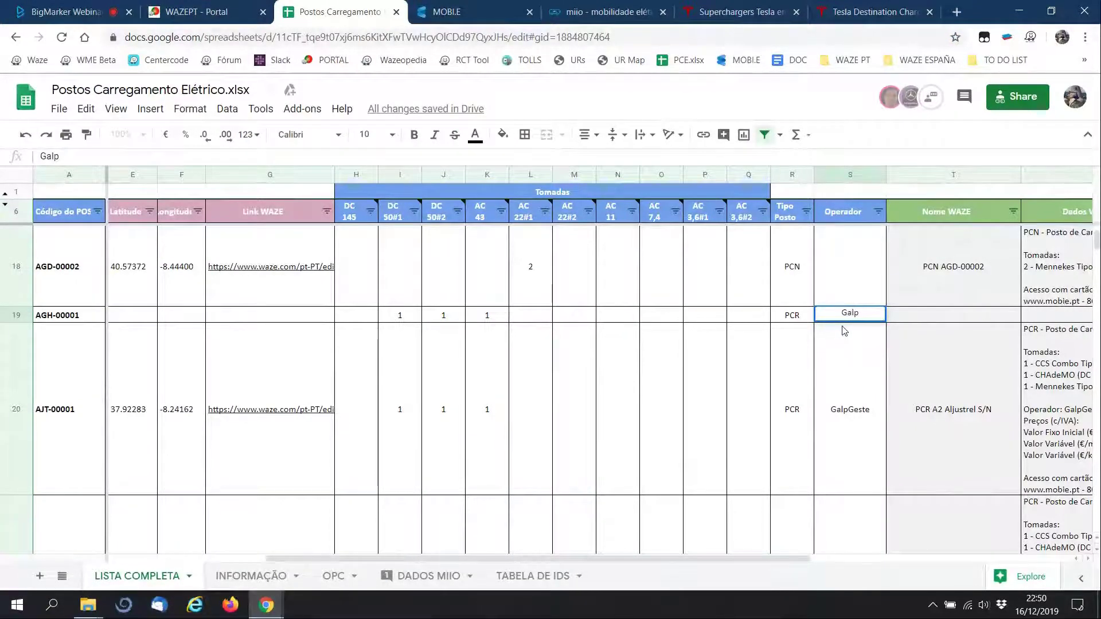
pyautogui.write('Geste')
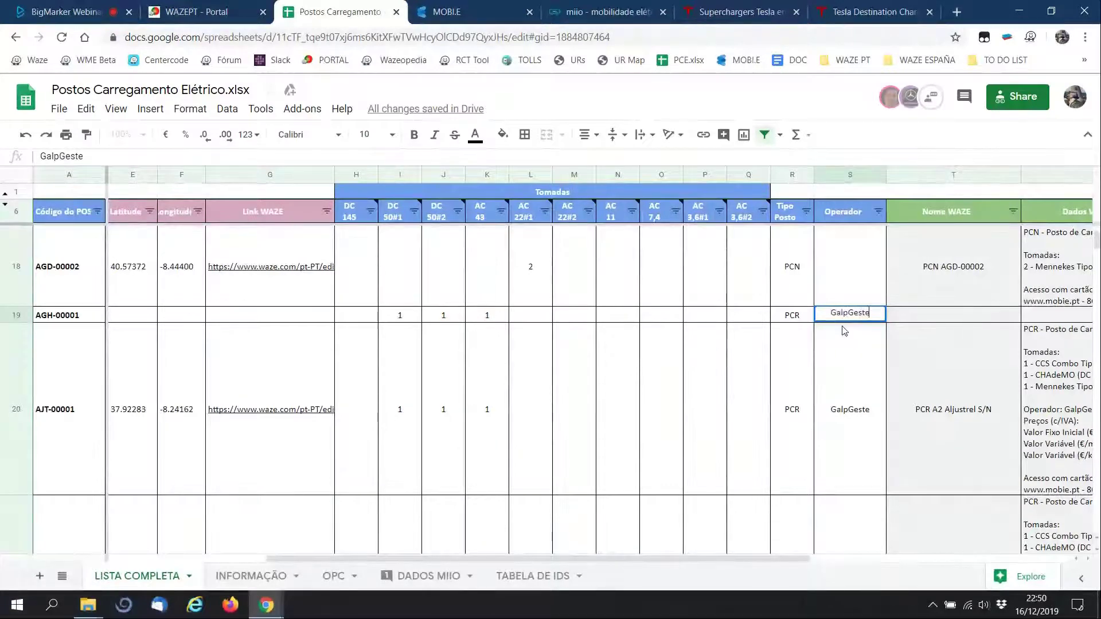
pyautogui.press('Return')
# - Copy the Nome WAZE through Link Miio formulas from the AGD-00002 row into the AGH-00001 row
pyautogui.press('Right')
pyautogui.press('Up')
pyautogui.press('Up')
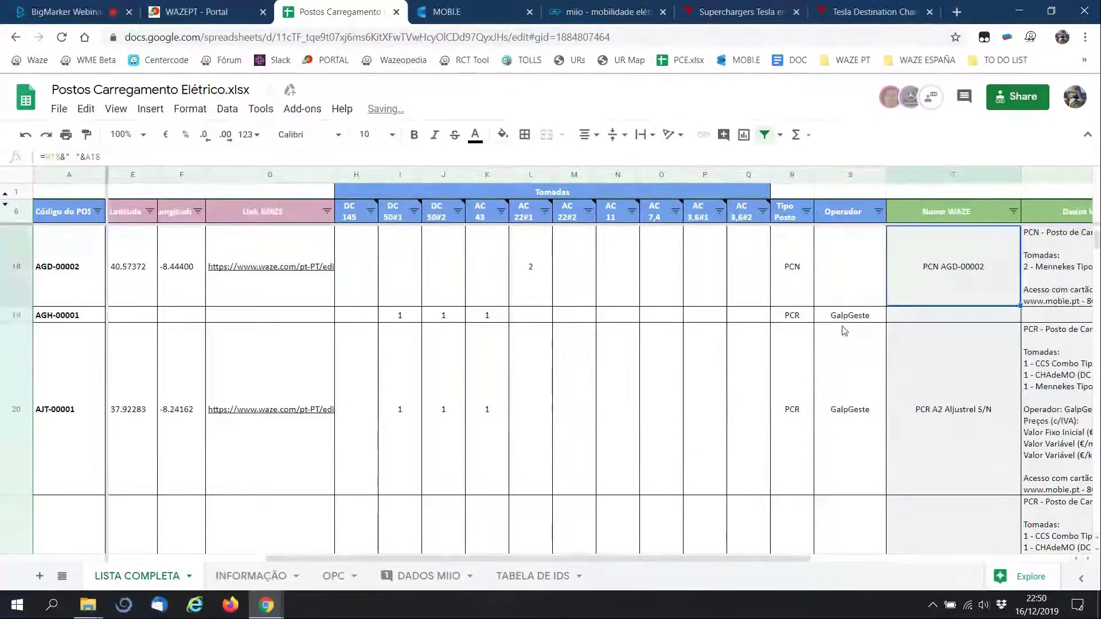
pyautogui.hscroll(3, 845, 331)
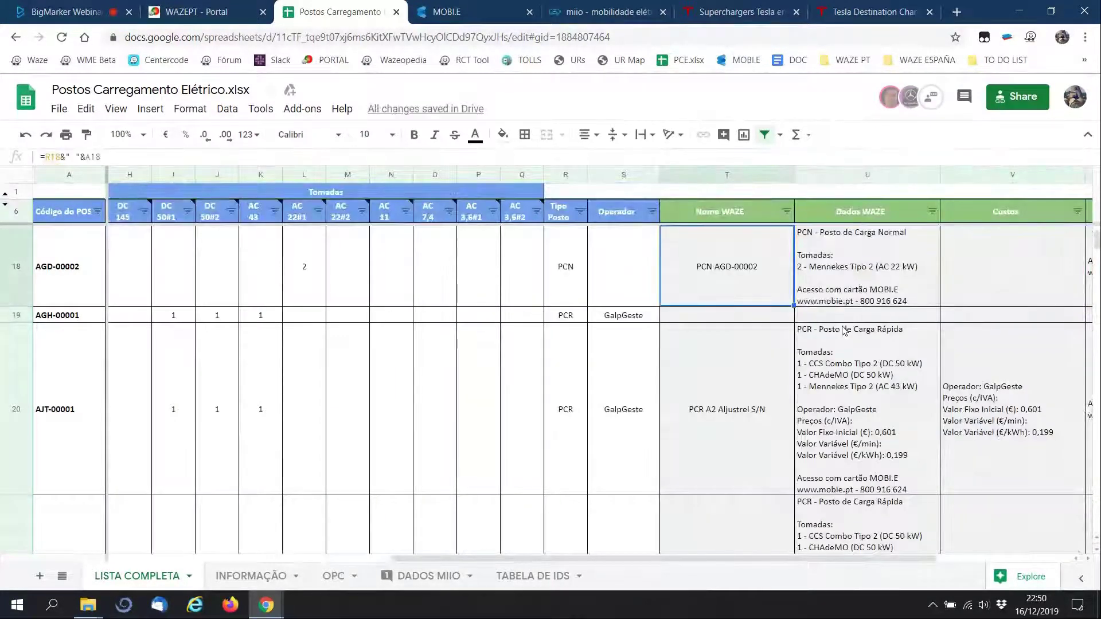
pyautogui.hotkey('shift', 'Right')
pyautogui.hotkey('shift', 'Right')
pyautogui.hotkey('shift', 'Right')
pyautogui.hotkey('shift', 'Right')
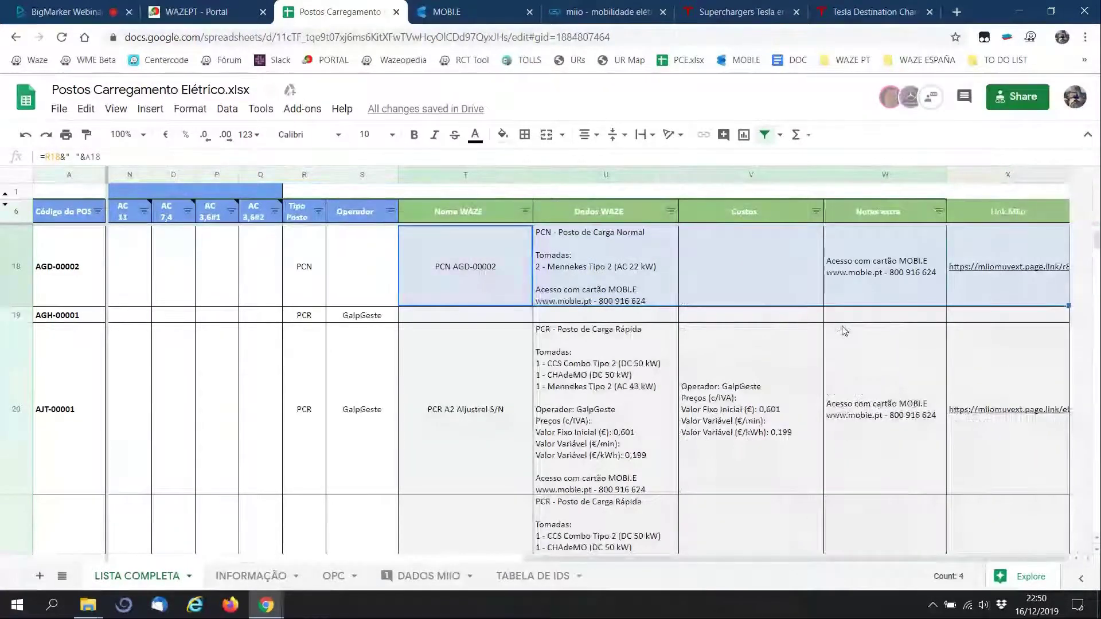
pyautogui.hotkey('ctrl', 'c')
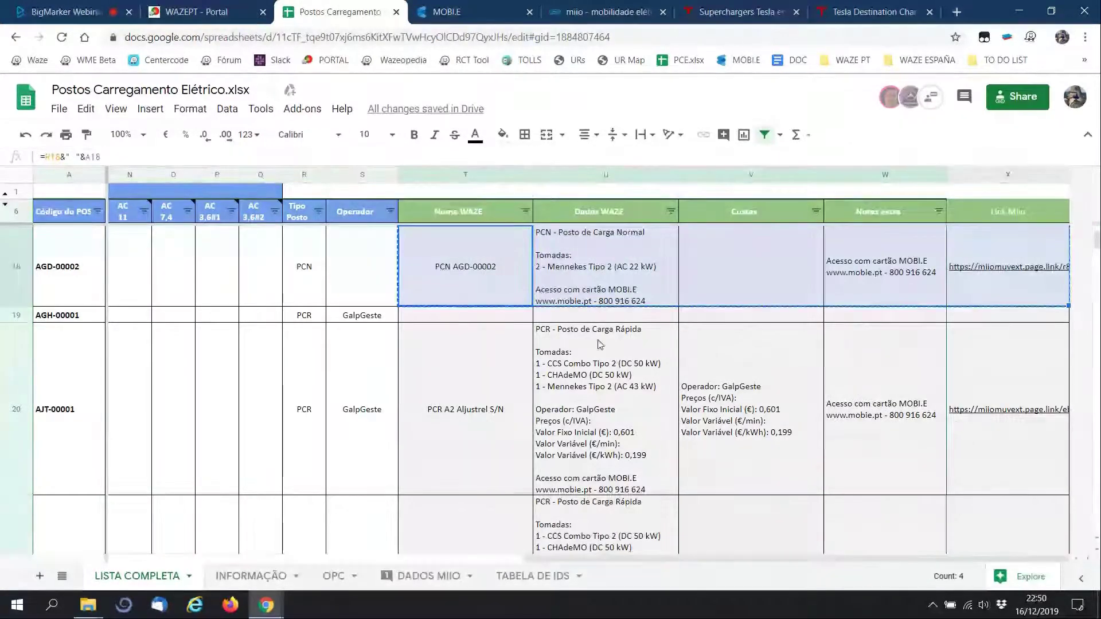
pyautogui.click(485, 319)
pyautogui.hotkey('ctrl', 'v')
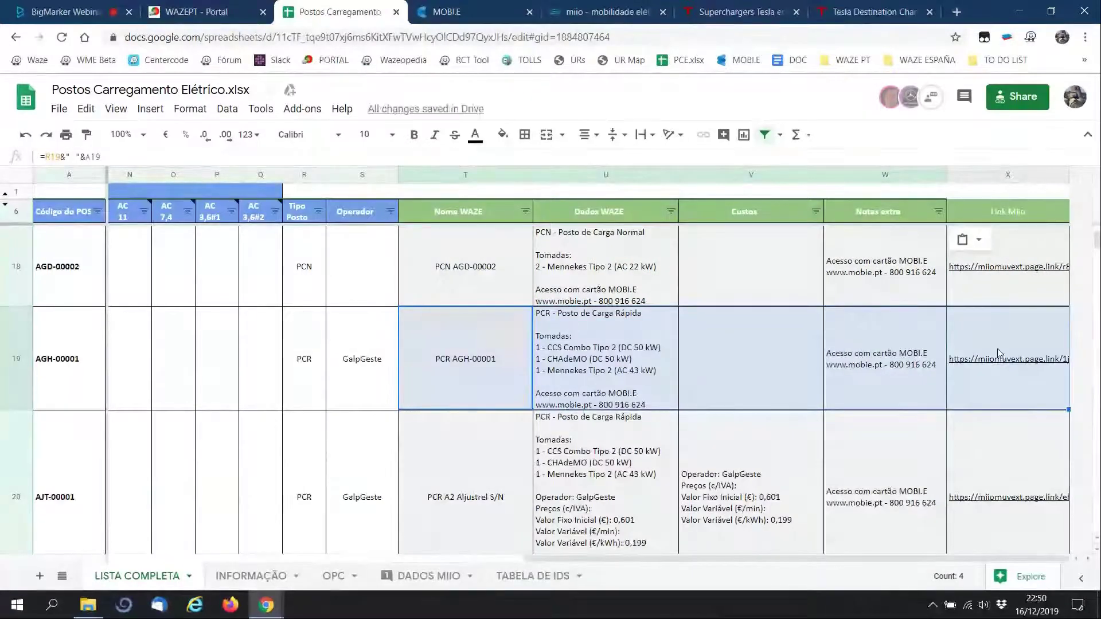
pyautogui.moveTo(1019, 365)
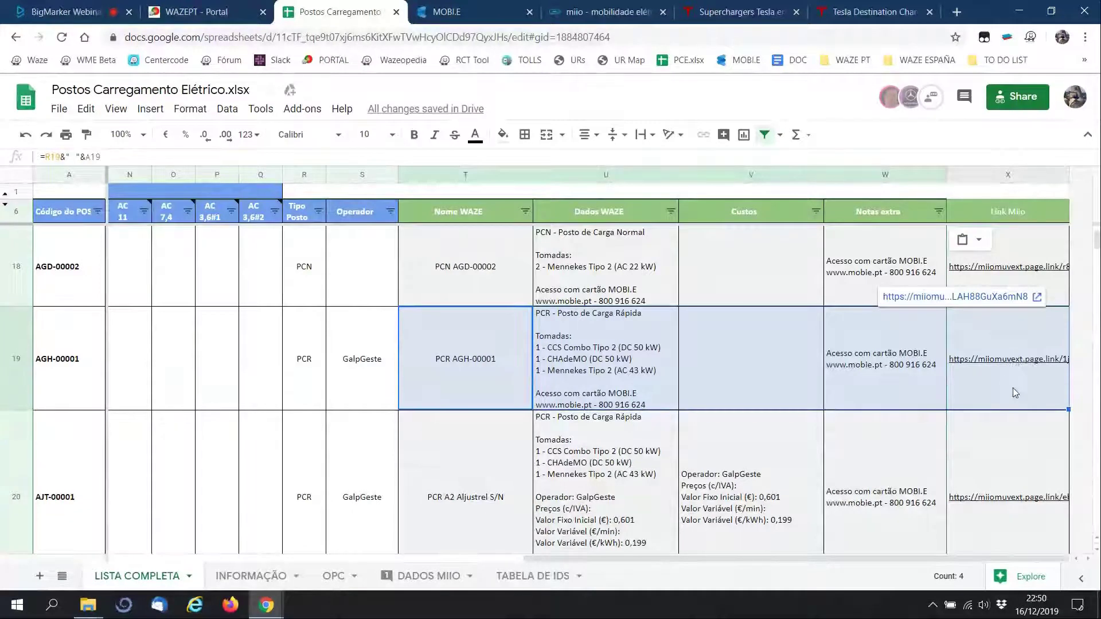
# - Copy the Custos formula from the AJT-00001 row into the Custos cell of AGH-00001
pyautogui.click(790, 514)
pyautogui.hotkey('ctrl', 'c')
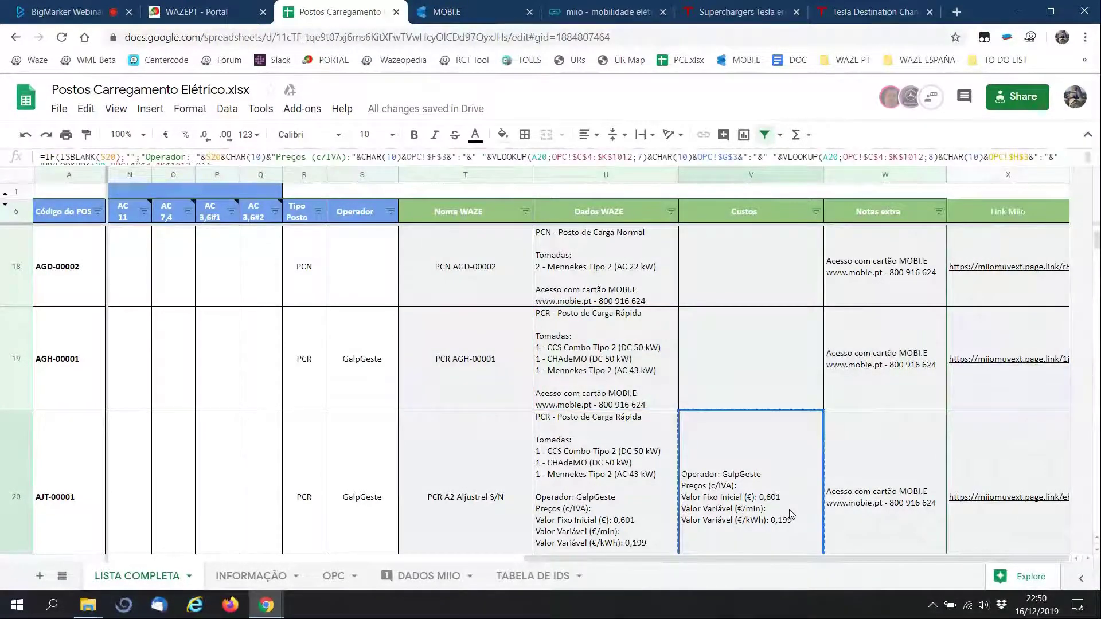
pyautogui.click(741, 361)
pyautogui.hotkey('ctrl', 'v')
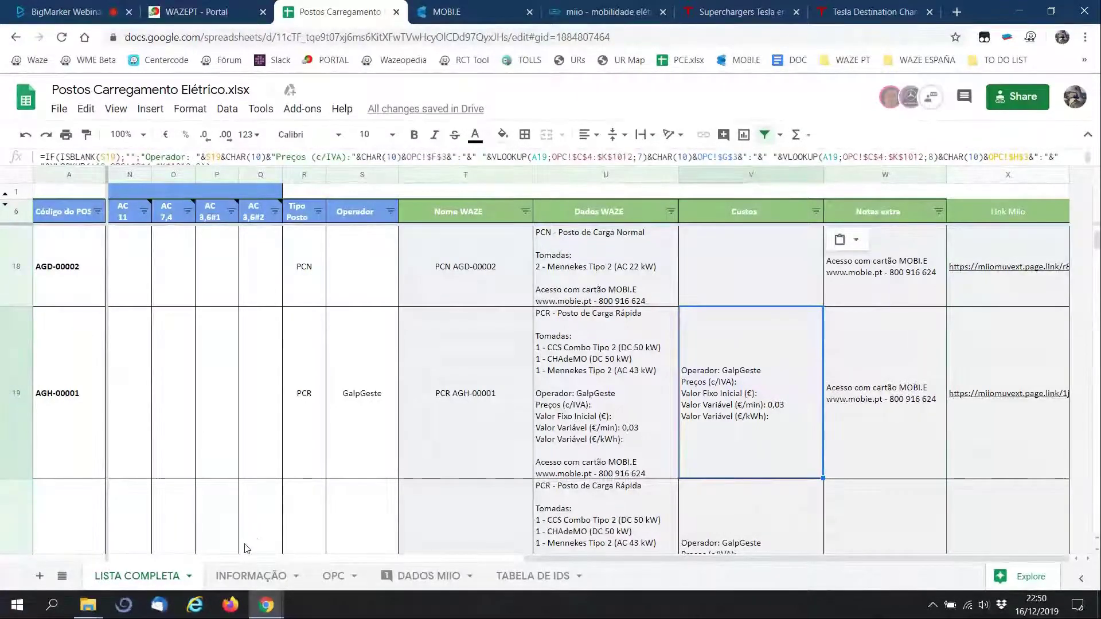
# - Select the empty Link WAZE cell in the AGH-00001 row
pyautogui.press('Left')
pyautogui.press('Left')
pyautogui.press('Left')
pyautogui.press('Left')
pyautogui.press('Left')
pyautogui.press('Left')
pyautogui.press('Left')
pyautogui.press('Left')
pyautogui.press('Left')
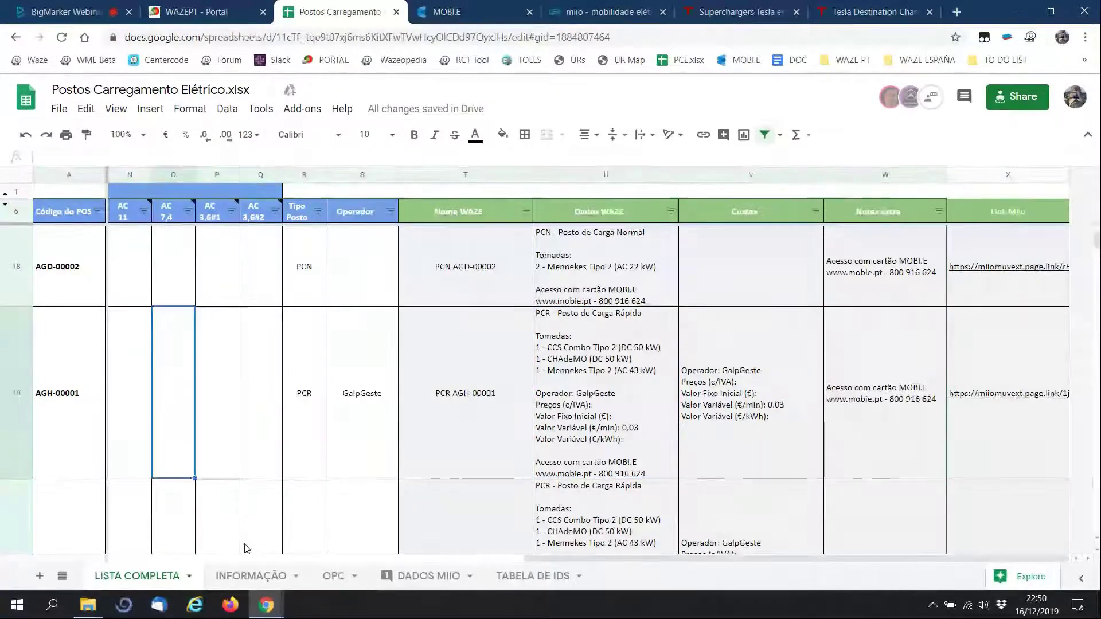
pyautogui.press('Left')
pyautogui.press('Left')
pyautogui.press('Left')
pyautogui.press('Left')
pyautogui.press('Left')
pyautogui.press('Left')
pyautogui.press('Left')
pyautogui.press('Left')
pyautogui.press('Left')
pyautogui.press('Left')
pyautogui.press('Left')
pyautogui.press('Left')
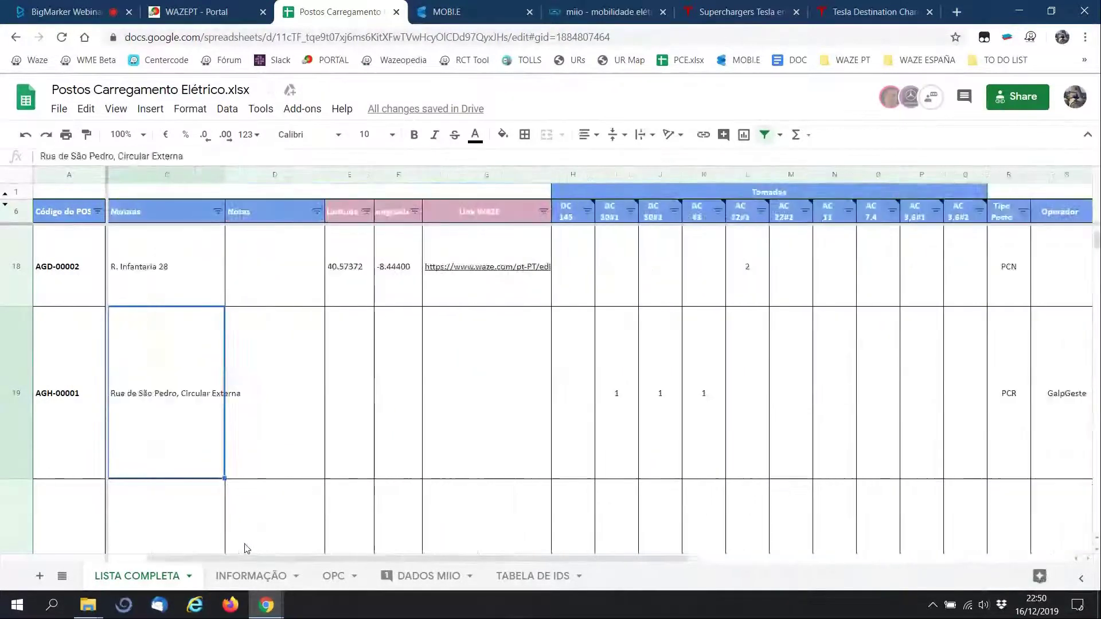
pyautogui.press('Right')
pyautogui.press('Right')
pyautogui.press('Right')
pyautogui.press('Right')
pyautogui.press('Right')
pyautogui.press('Right')
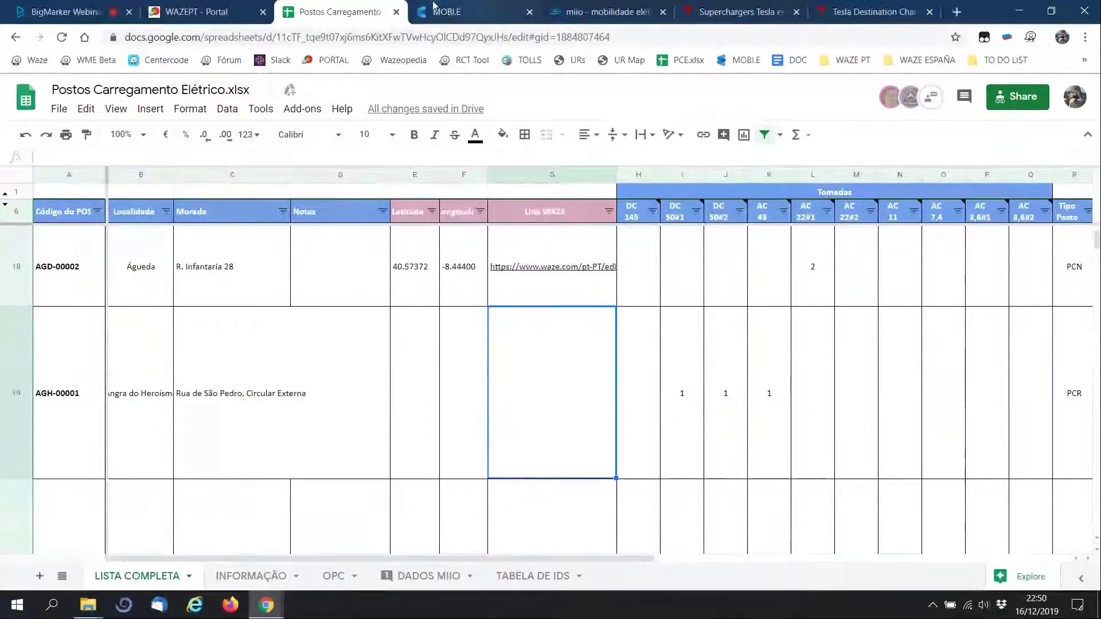
# - Copy the ID AGH-00001 from the WazePT station details and open the station's location in the Waze map editor
pyautogui.click(229, 12)
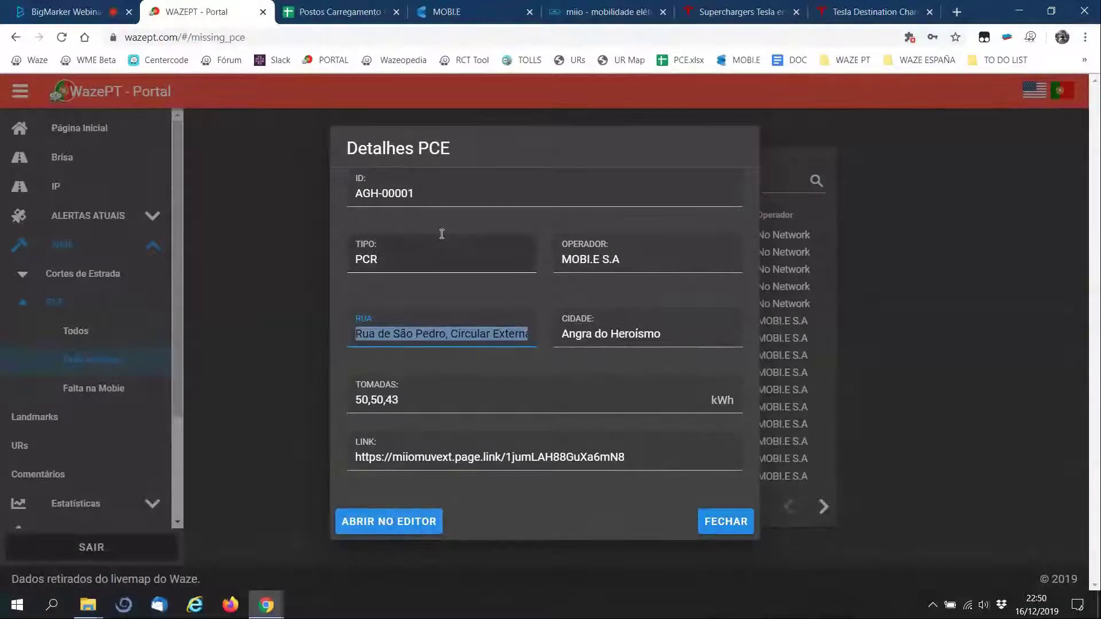
pyautogui.moveTo(418, 195); pyautogui.dragTo(329, 206)
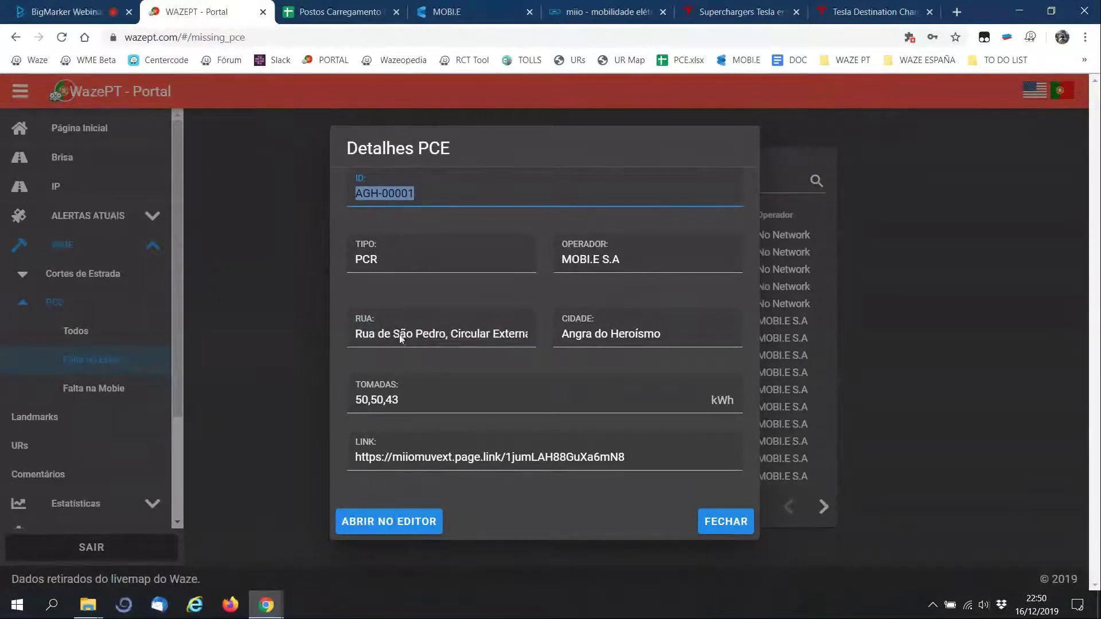
pyautogui.click(399, 522)
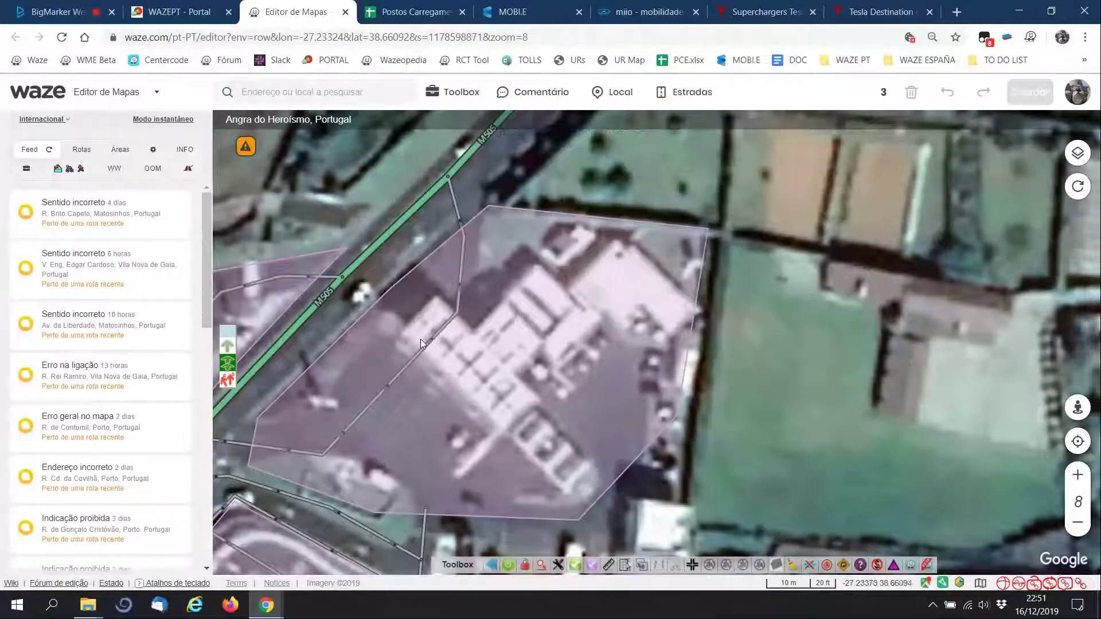
# - Draw a small rectangular parking place beside the station building and apply PCE type PCR and number AGH-00001 to it
pyautogui.moveTo(617, 94)
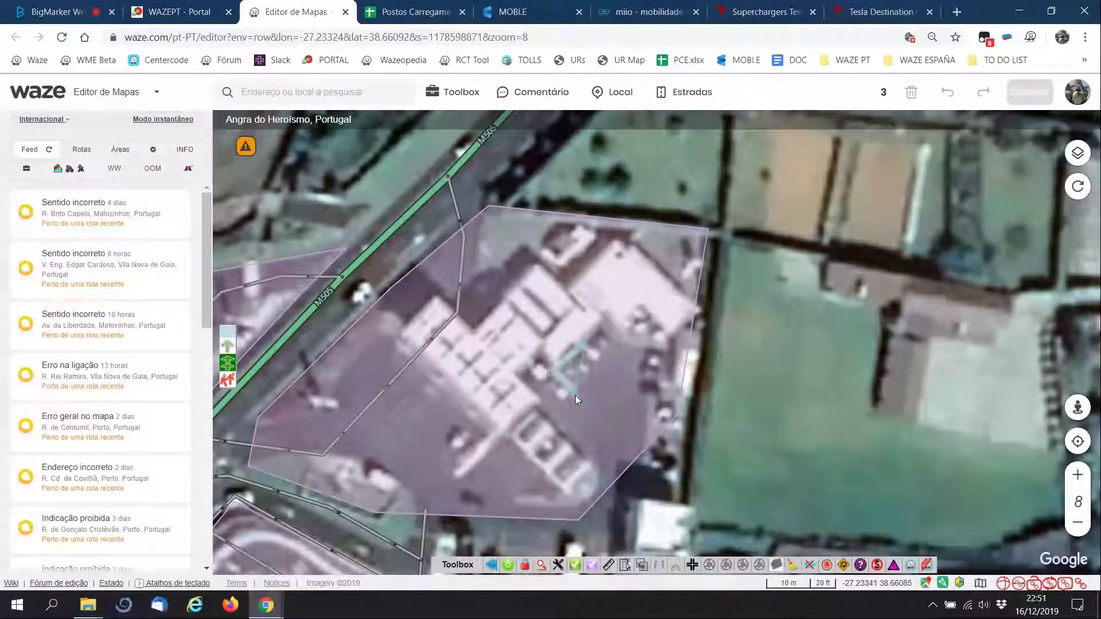
pyautogui.doubleClick(614, 359)
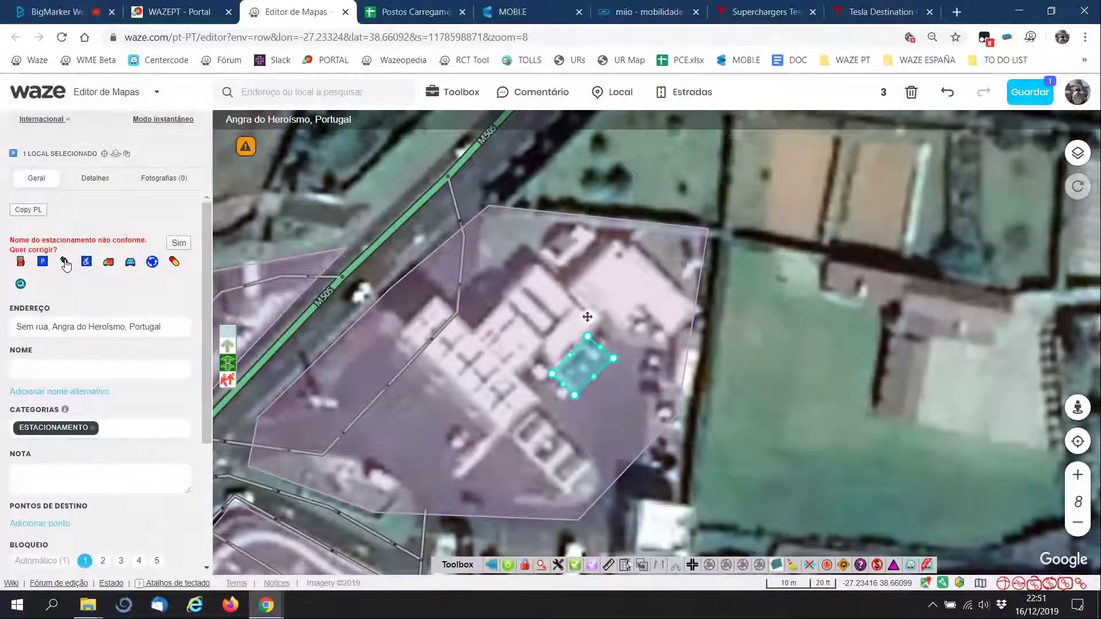
pyautogui.click(65, 263)
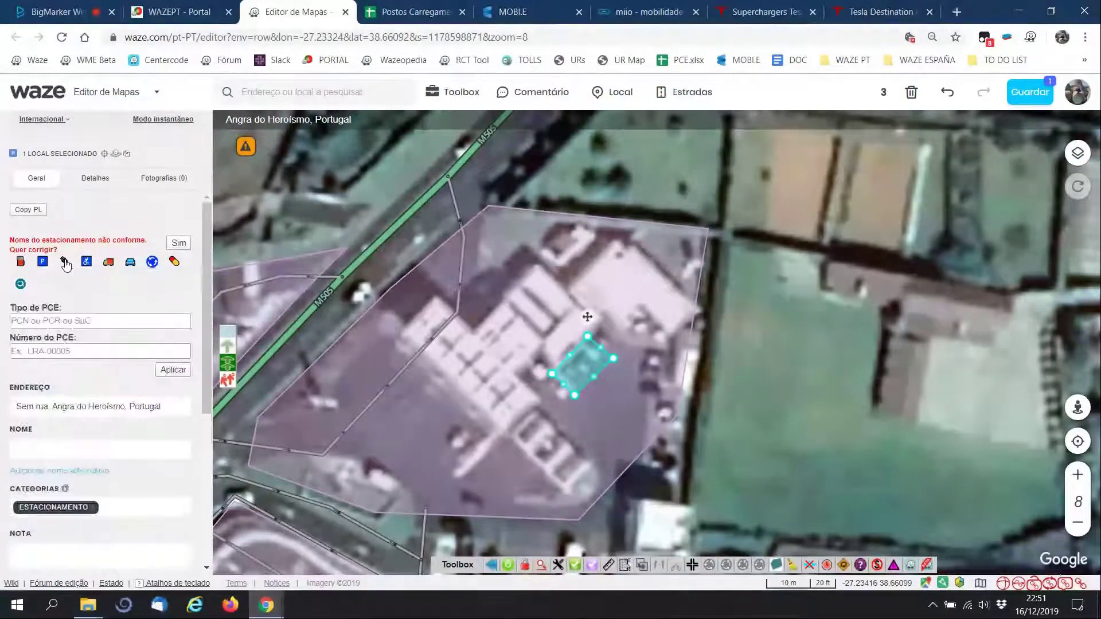
pyautogui.click(69, 320)
pyautogui.write('PCR')
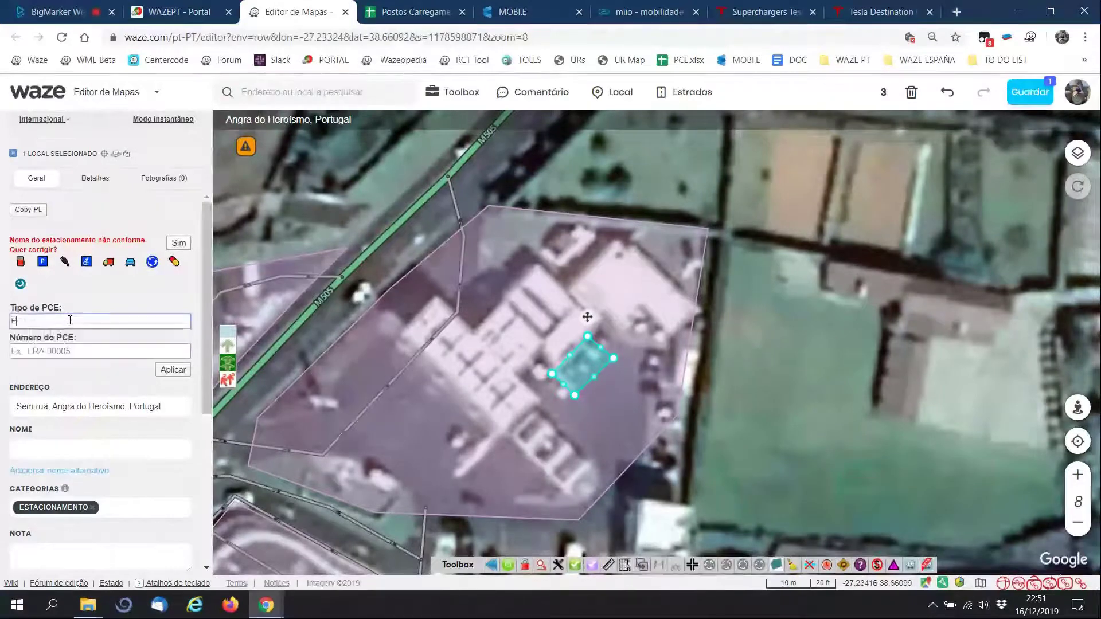
pyautogui.click(87, 348)
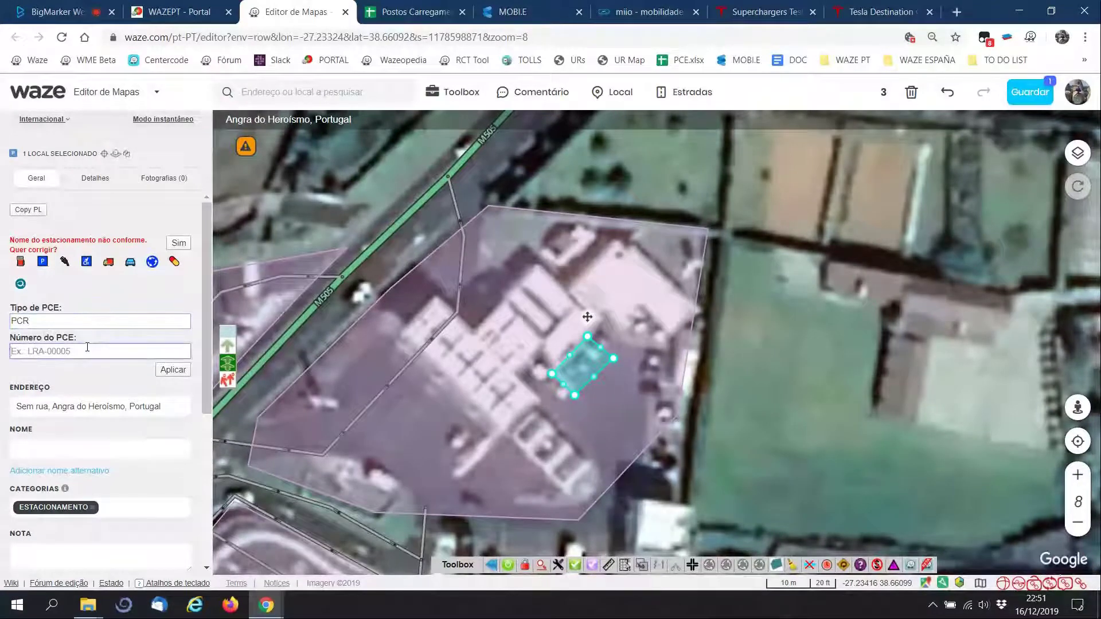
pyautogui.hotkey('ctrl', 'v')
pyautogui.click(173, 370)
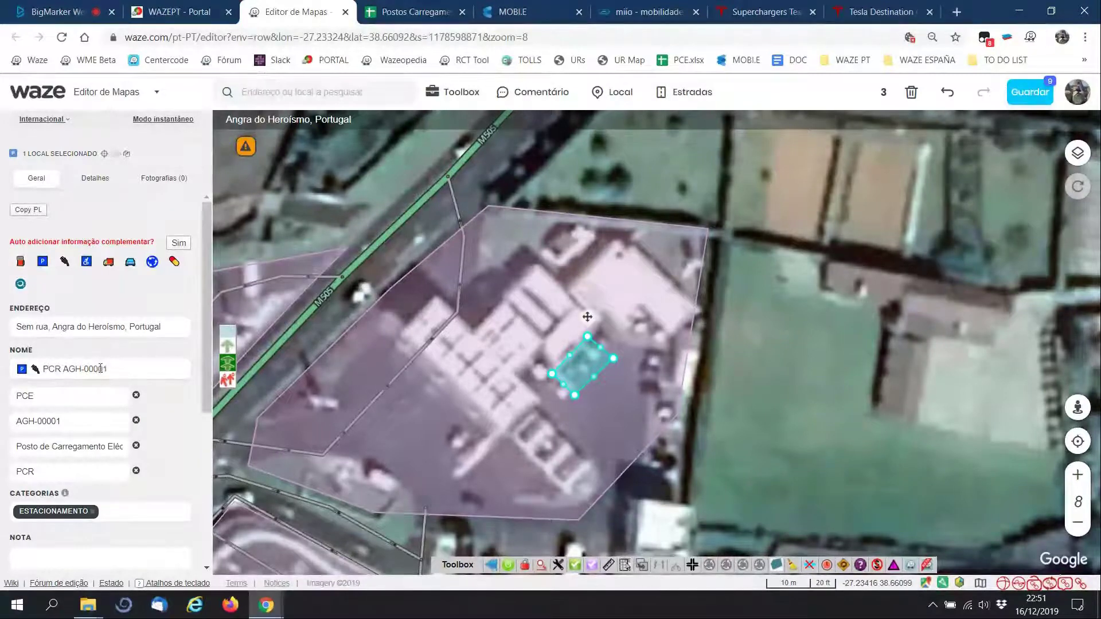
# - Auto-add the complementary information to the PCR AGH-00001 place, review its note and save the map edits
pyautogui.scroll(-1, 150, 386)
pyautogui.scroll(-3, 151, 386)
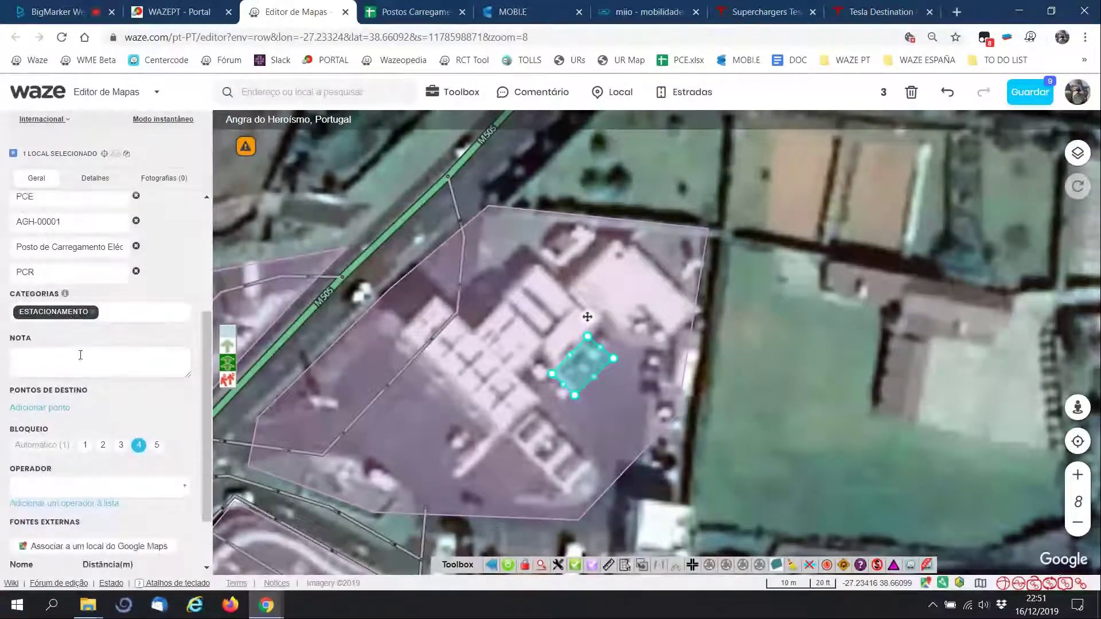
pyautogui.scroll(4, 132, 335)
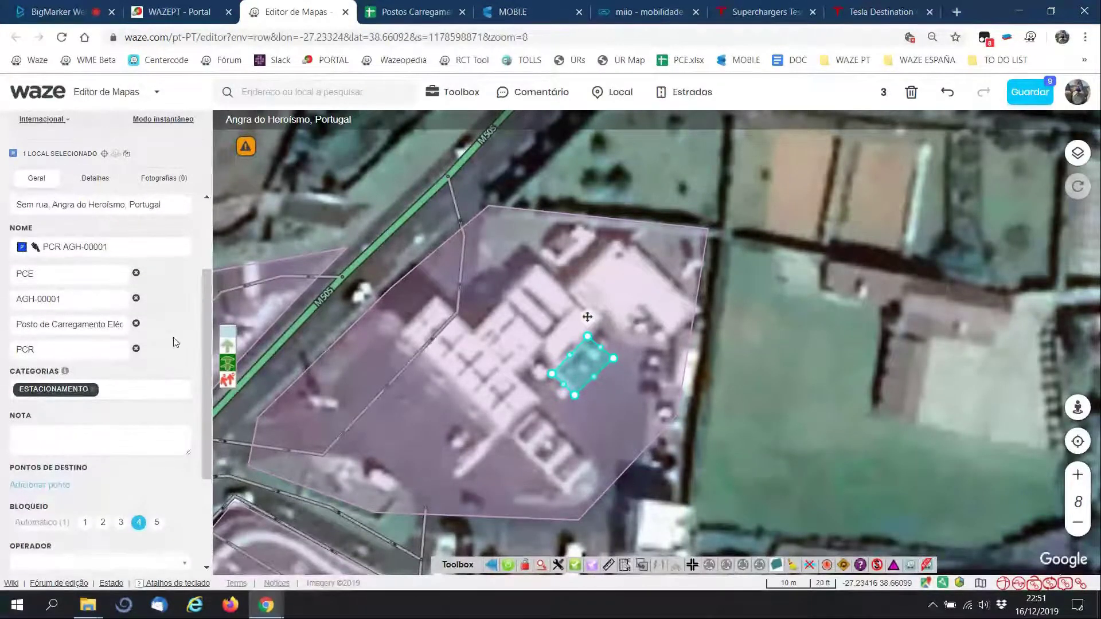
pyautogui.click(178, 242)
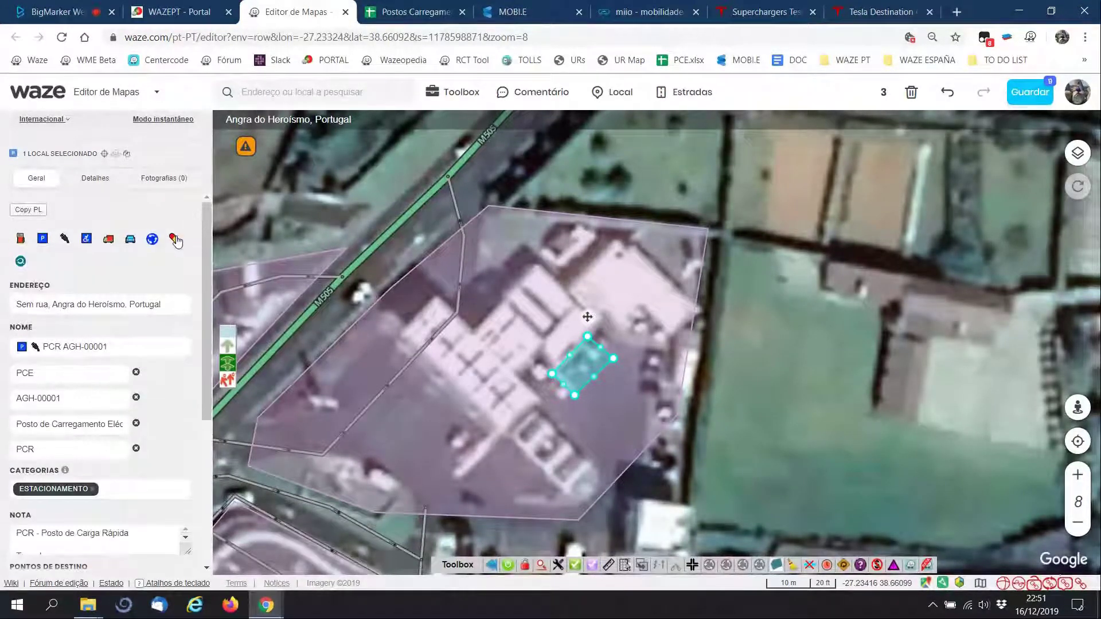
pyautogui.scroll(-3, 166, 403)
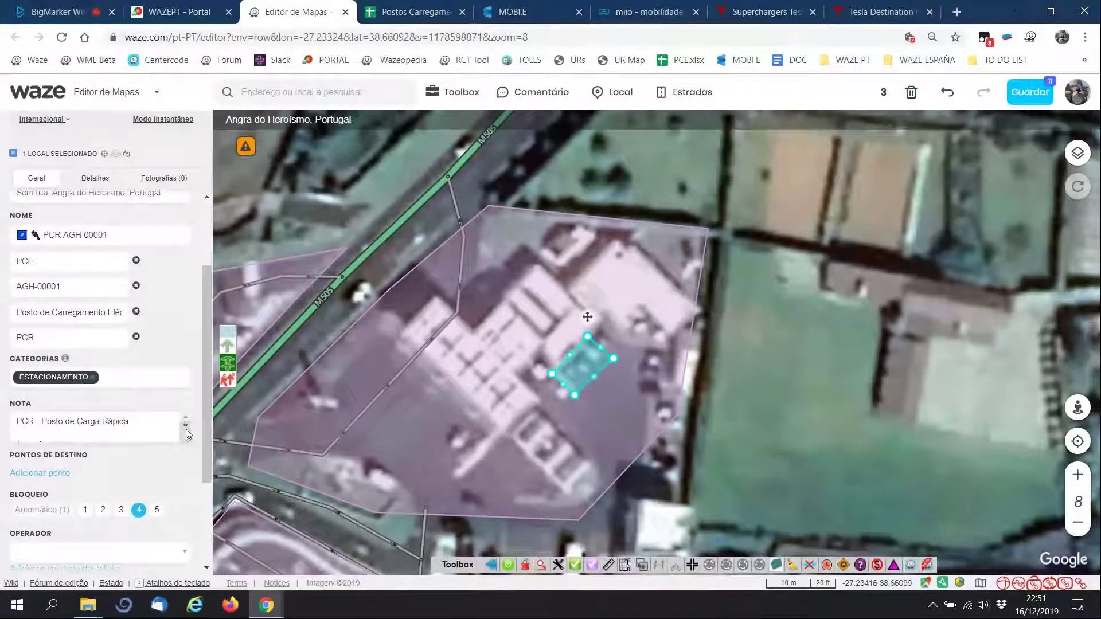
pyautogui.scroll(-1, 186, 430)
pyautogui.scroll(-3, 186, 430)
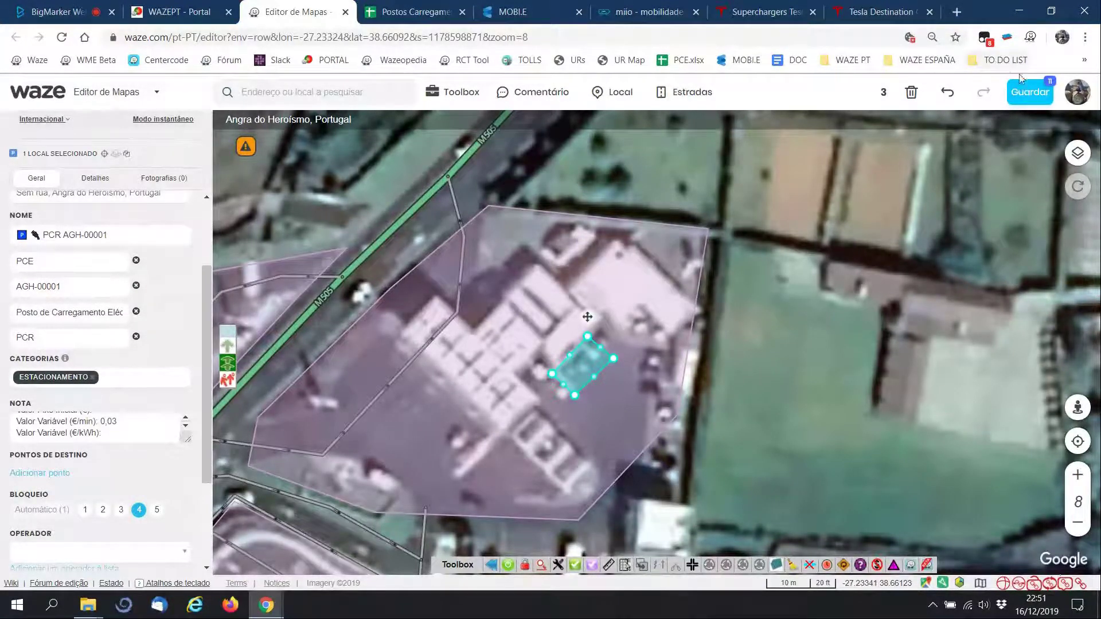
pyautogui.click(1030, 95)
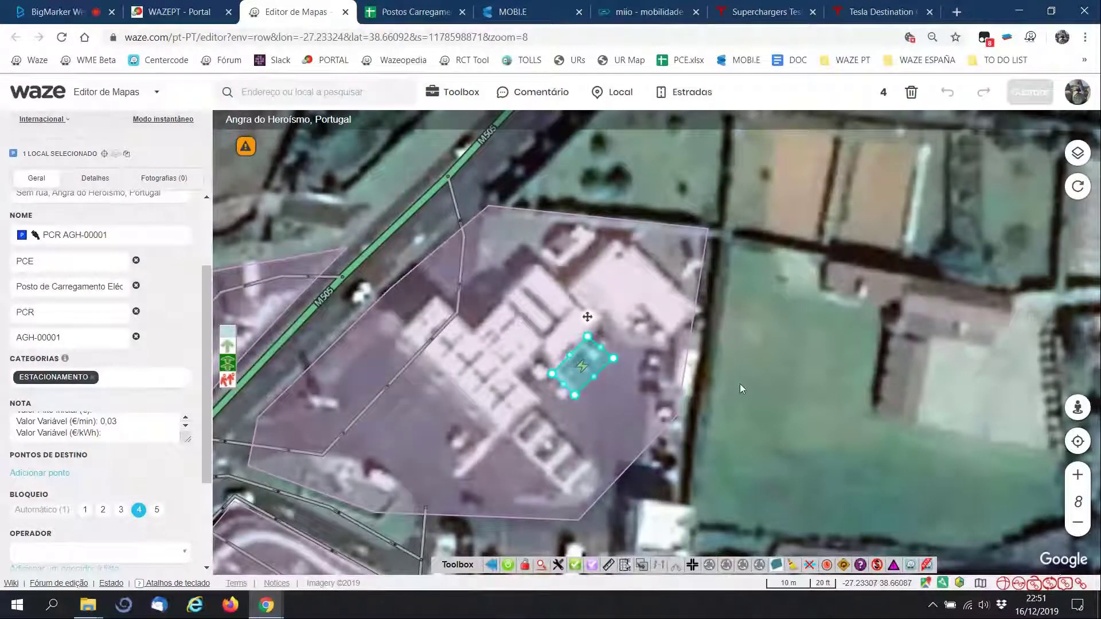
# - Set the map zoom to 8 and paste the new place's Waze editor permalink into the Link WAZE cell of AGH-00001
pyautogui.scroll(1, 739, 383)
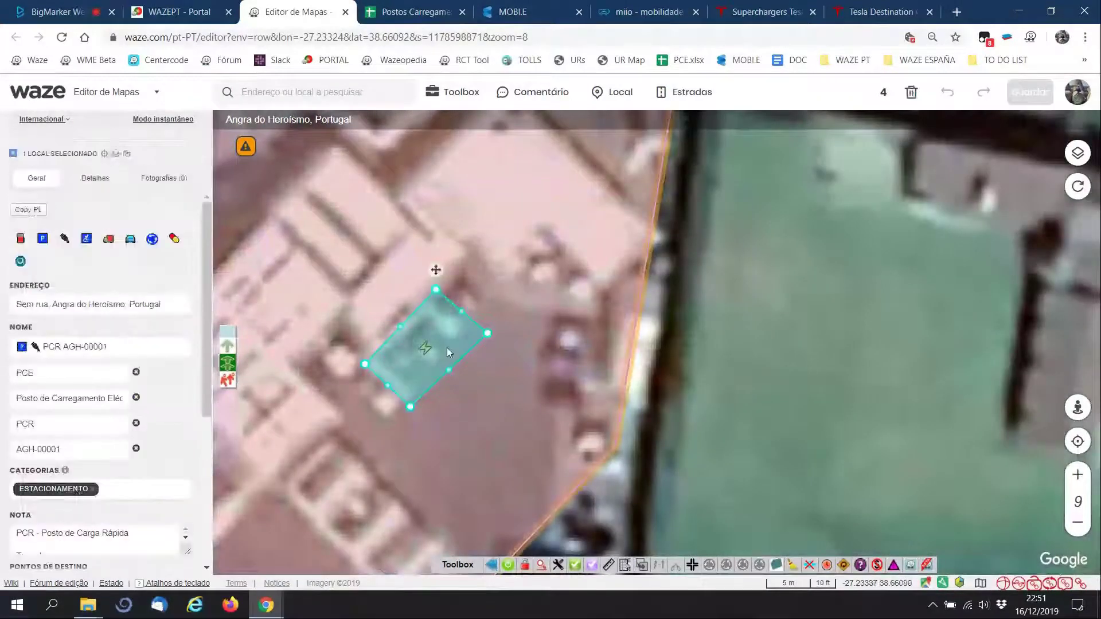
pyautogui.click(1079, 524)
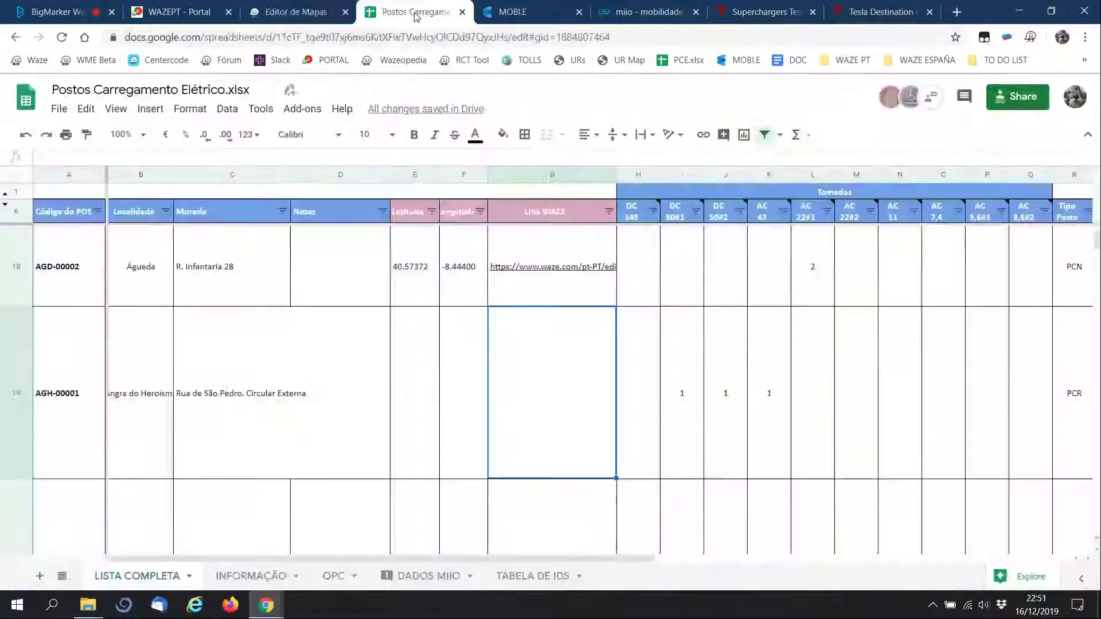
pyautogui.click(416, 12)
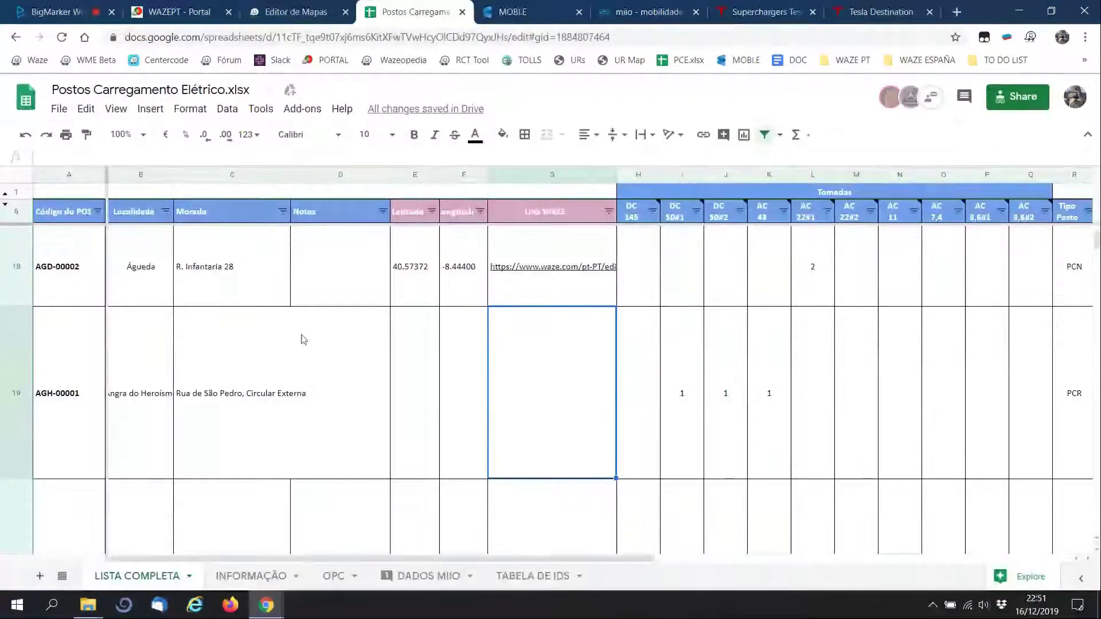
pyautogui.write('https://www.waze.com/pt-PT/editor?env=row&lon=-27.23315&lat=38.66089&zoom=8&venues=218104195.-2114121958.21725772')
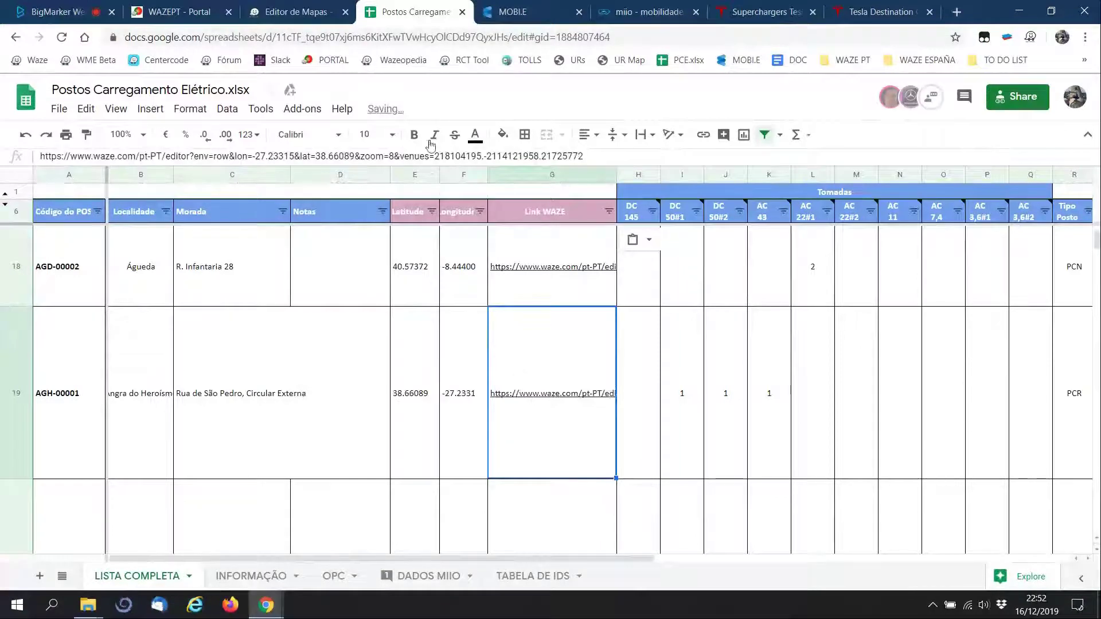
# - Switch to the WazePT portal, close the AGH-00001 details and reload the Falta no Excel station list
pyautogui.click(297, 16)
pyautogui.click(184, 12)
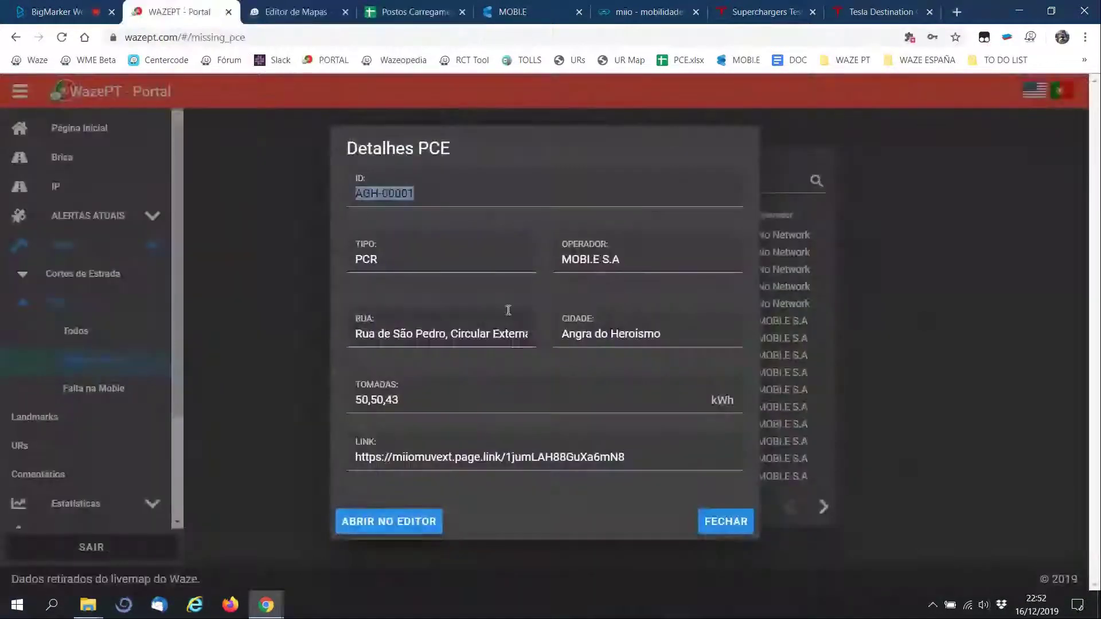
pyautogui.click(723, 522)
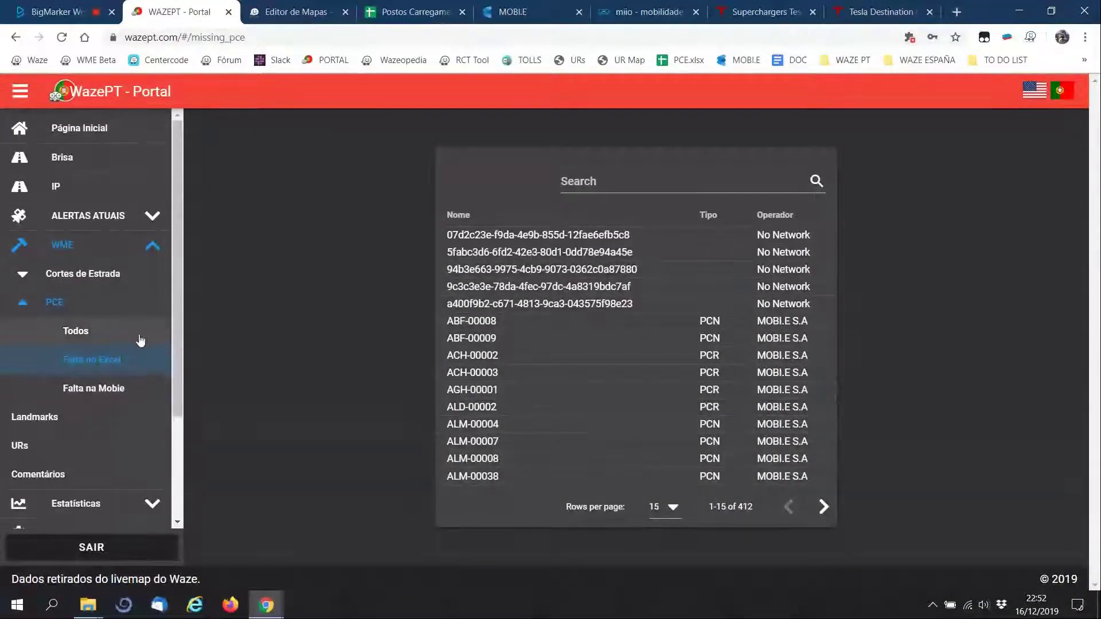
pyautogui.click(136, 351)
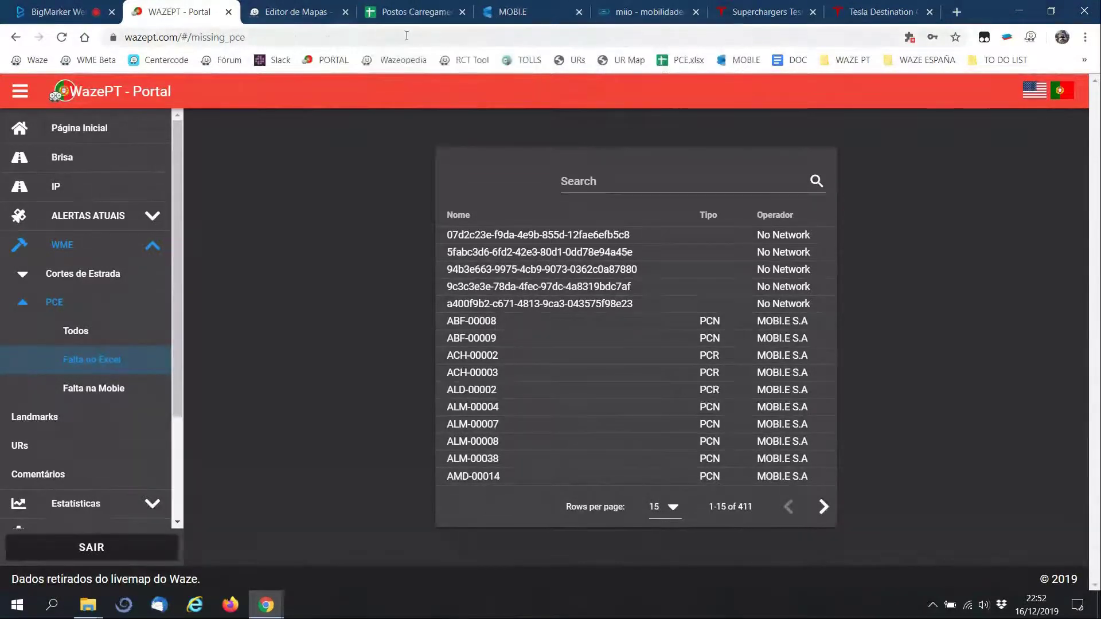
# - Switch to the Waze map editor and review the names, note and lock level of the PCR AGH-00001 place
pyautogui.click(298, 13)
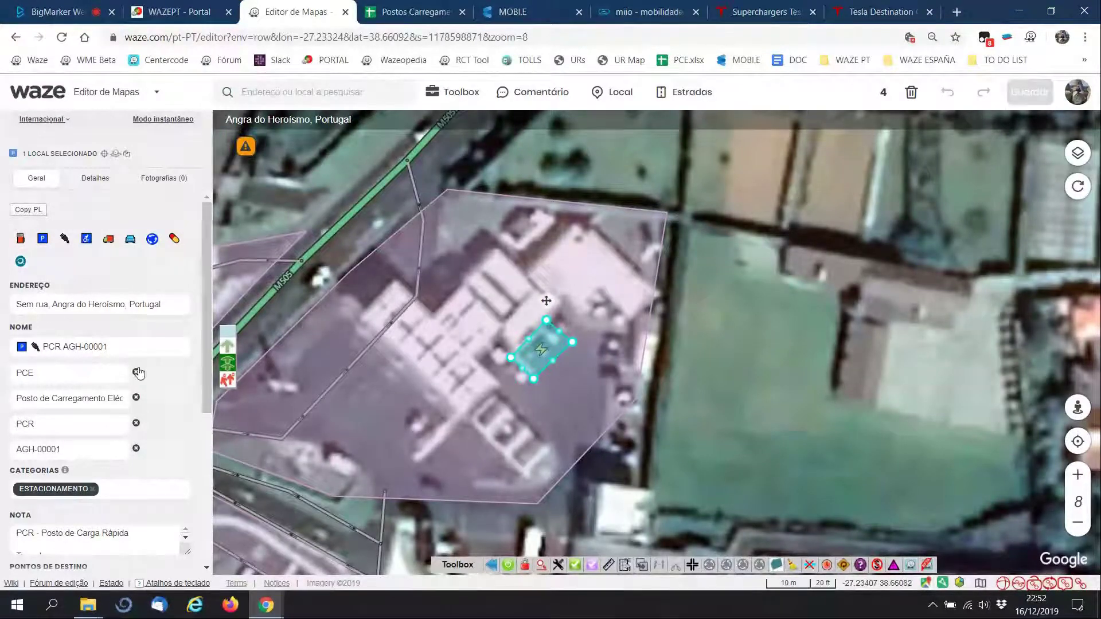
pyautogui.scroll(-4, 139, 371)
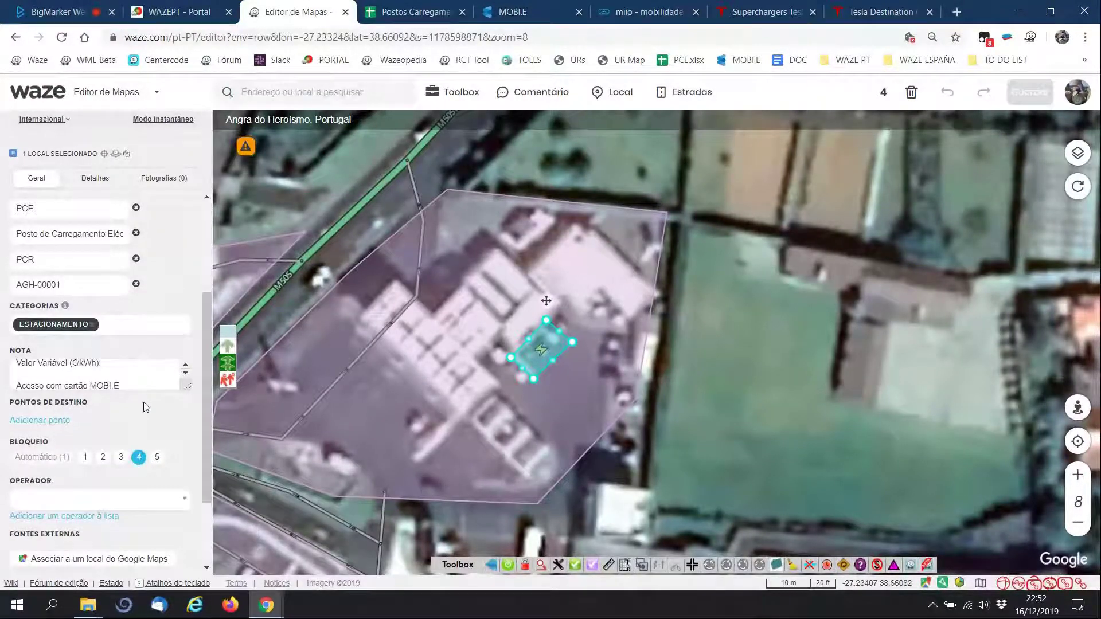
# - Look through the shared spreadsheet's INFORMAÇÃO, OPC, DADOS MIIO and TABELA DE IDS sheets and return to LISTA COMPLETA
pyautogui.click(409, 18)
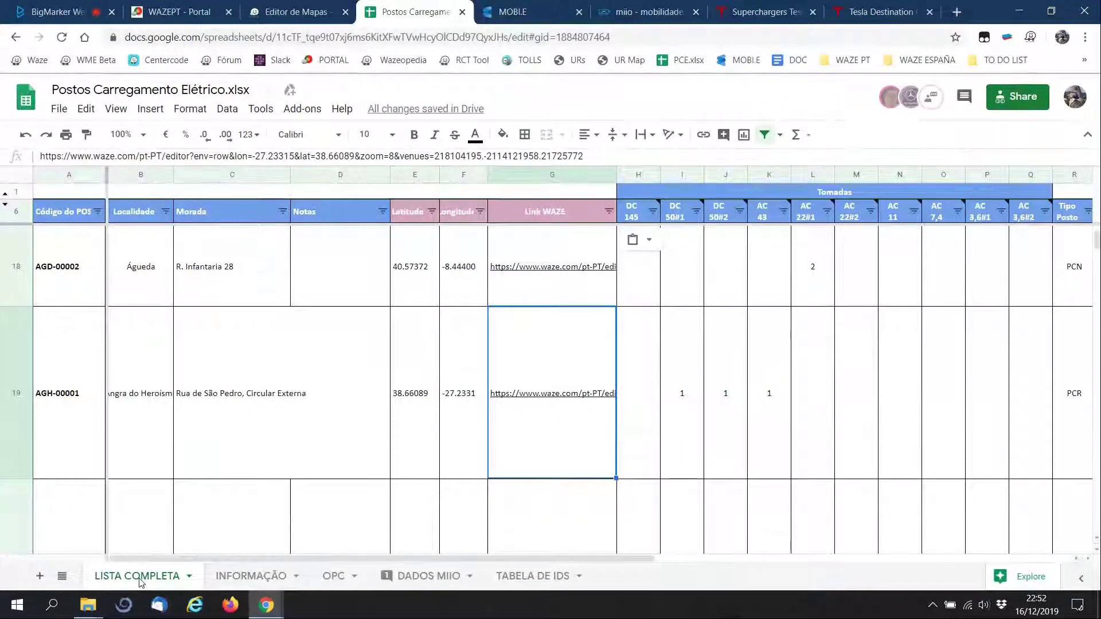
pyautogui.click(252, 576)
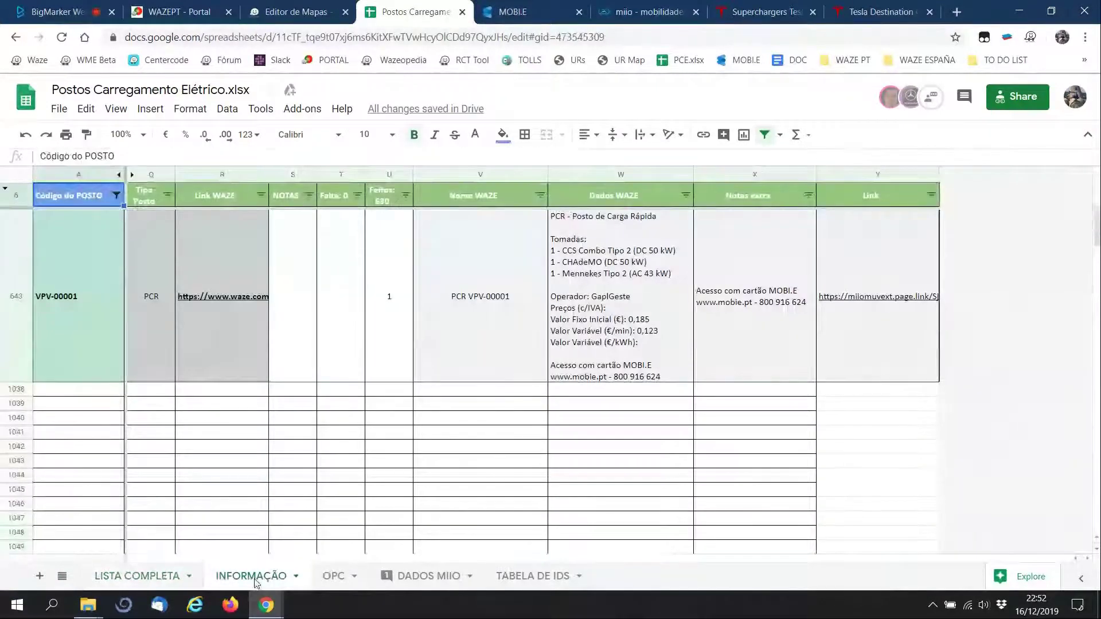
pyautogui.click(335, 576)
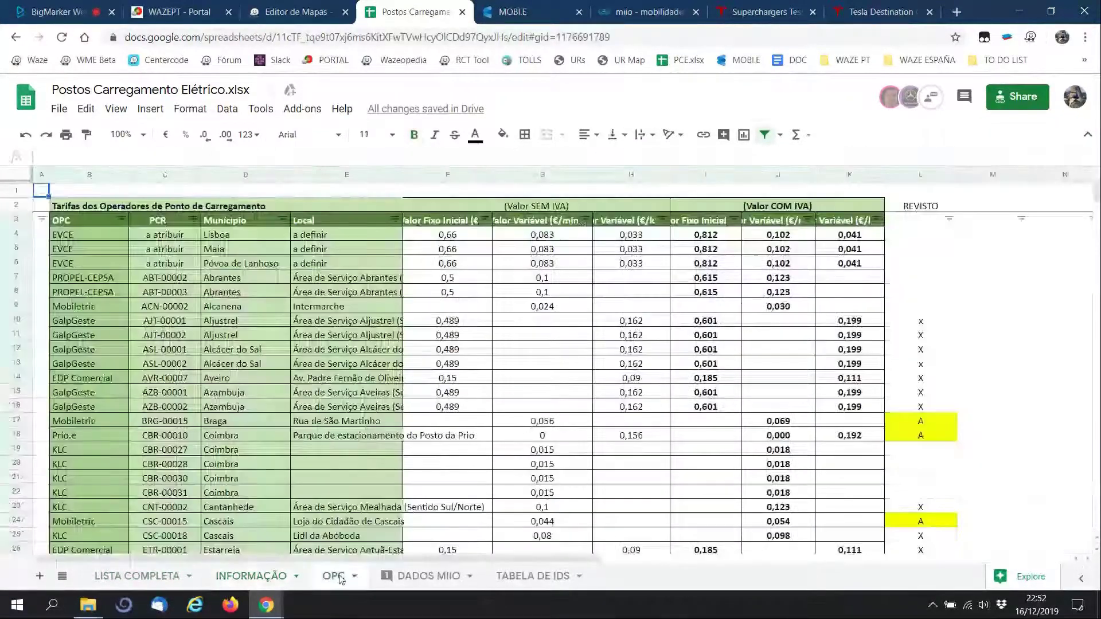
pyautogui.scroll(-5, 548, 332)
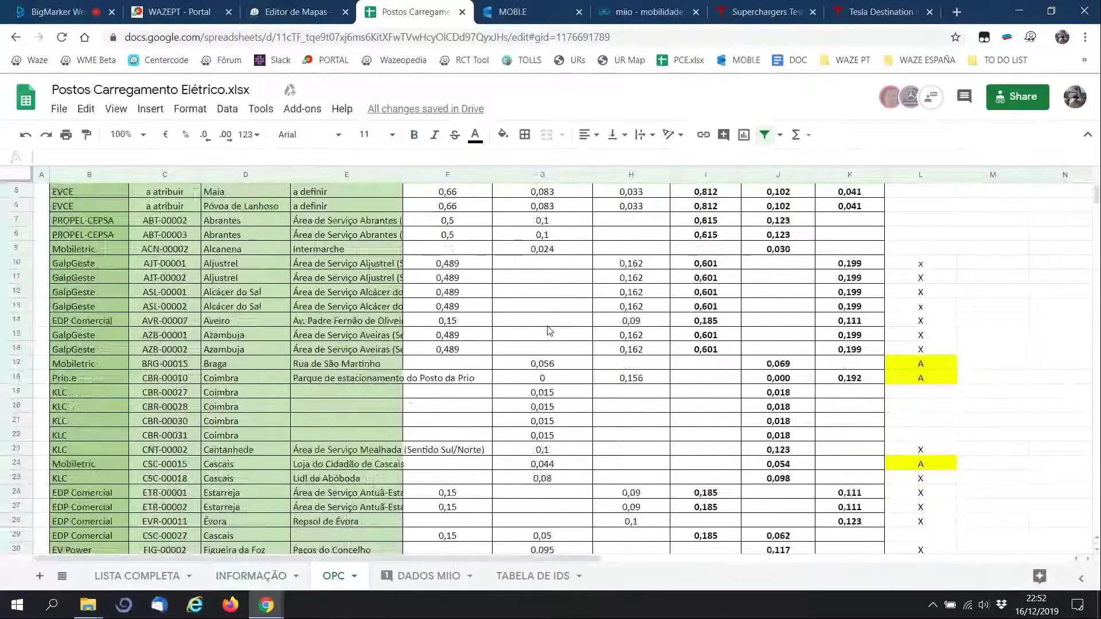
pyautogui.scroll(-1, 549, 331)
pyautogui.scroll(-8, 635, 304)
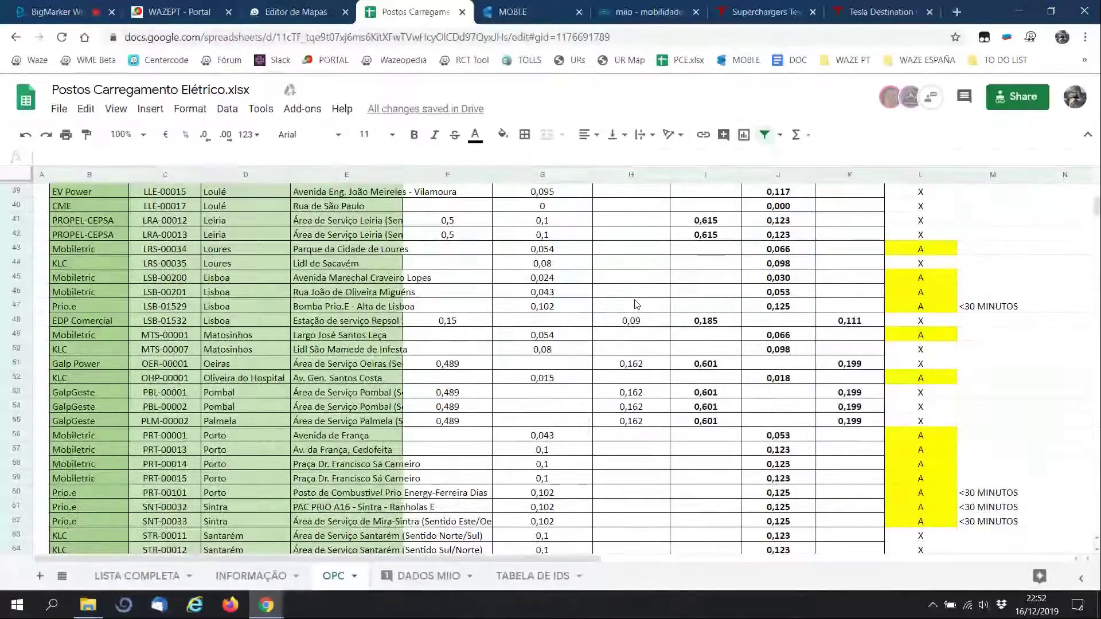
pyautogui.click(430, 577)
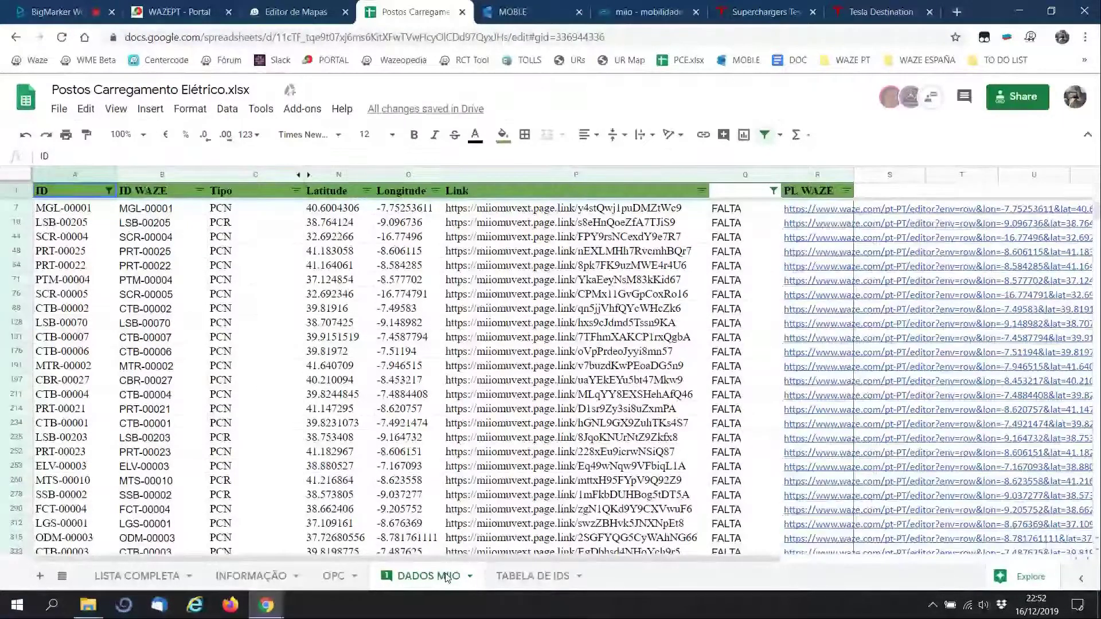
pyautogui.click(541, 579)
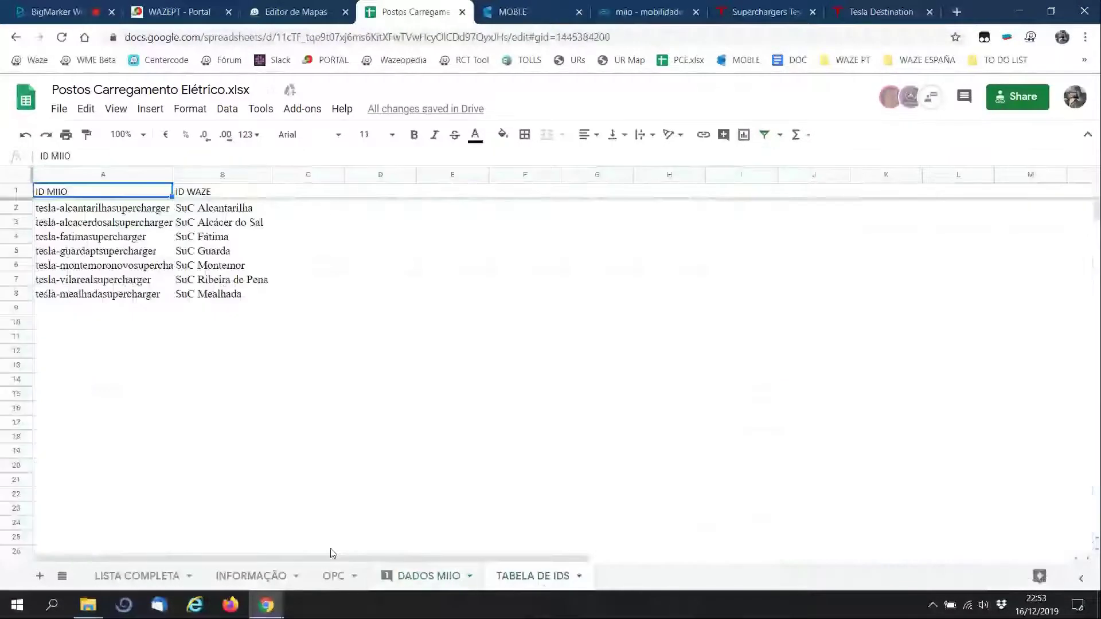
pyautogui.click(153, 578)
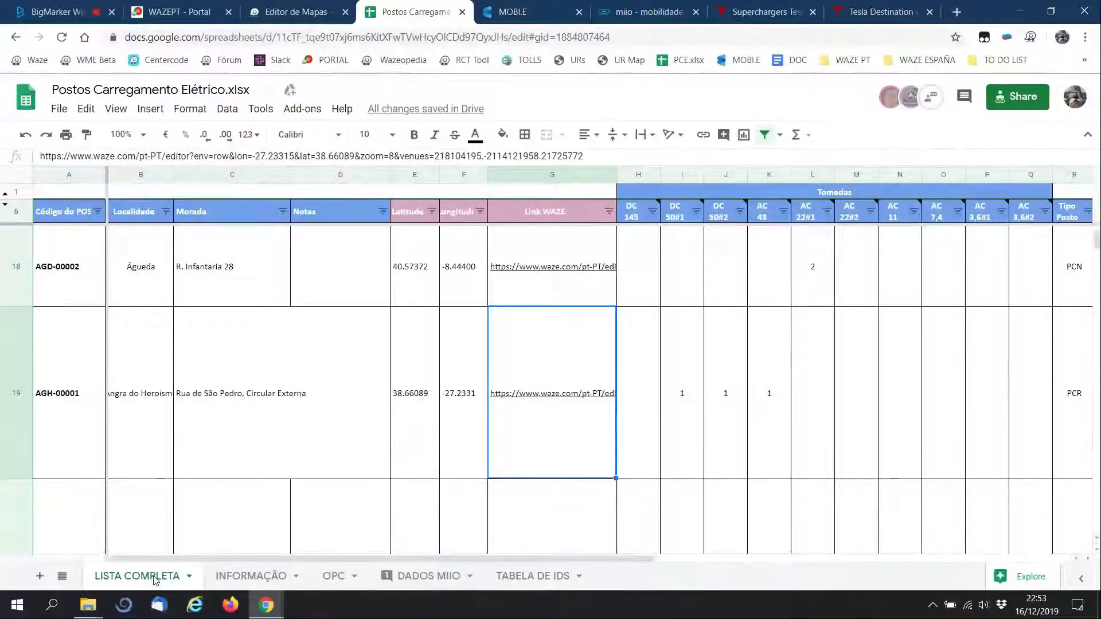
# - Close the AGH-00001 station card on the MOBI.E map and view the miio home page
pyautogui.click(544, 14)
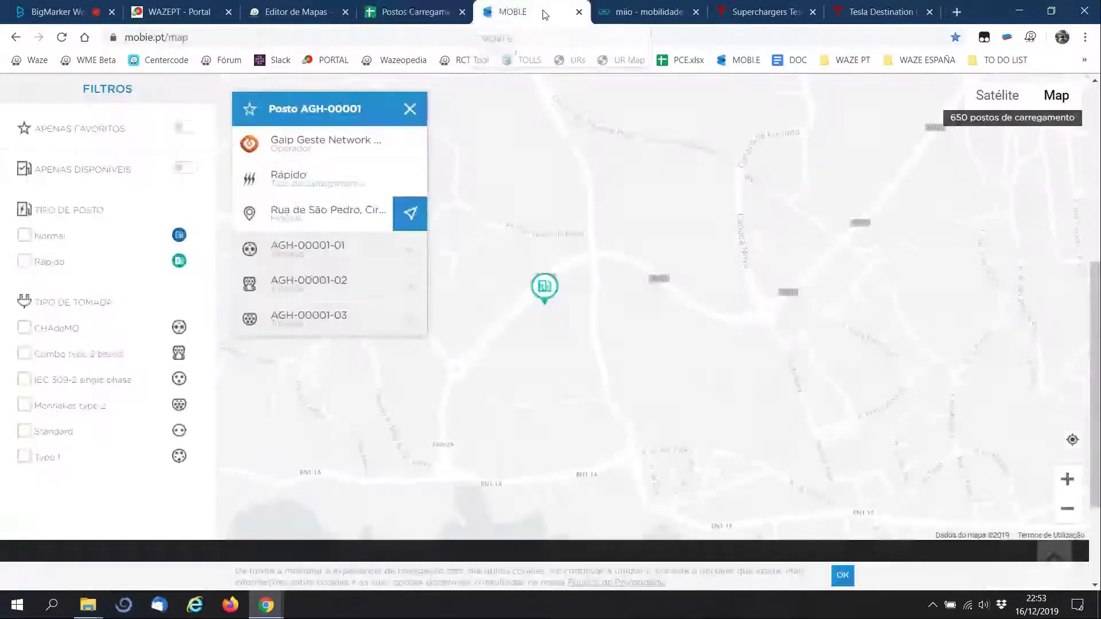
pyautogui.click(409, 109)
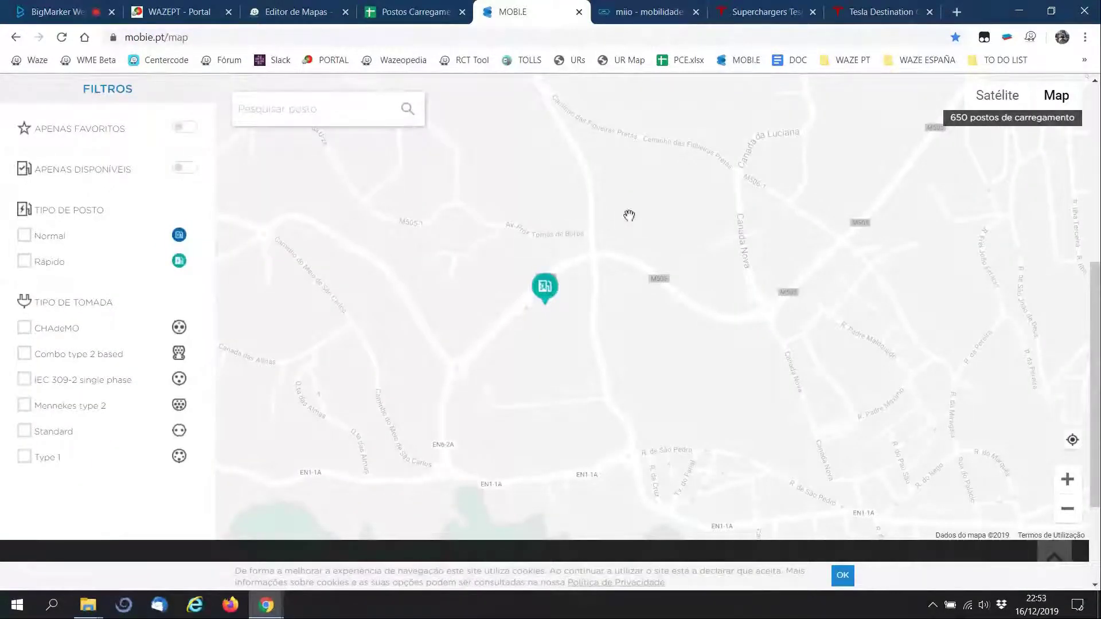
pyautogui.click(652, 8)
pyautogui.scroll(-2, 577, 245)
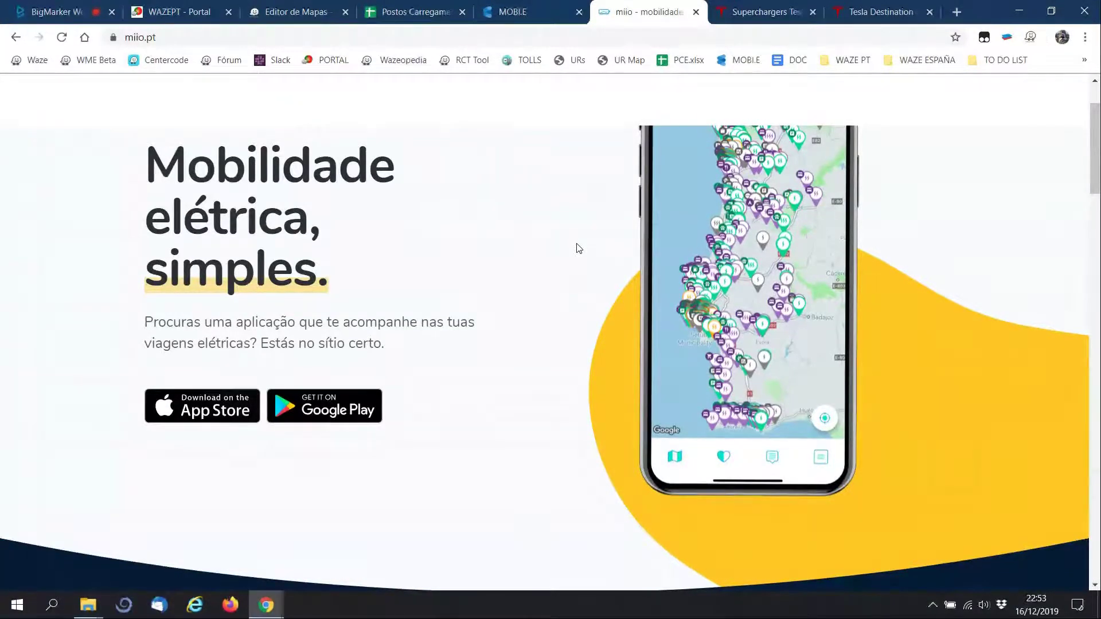
pyautogui.scroll(2, 627, 233)
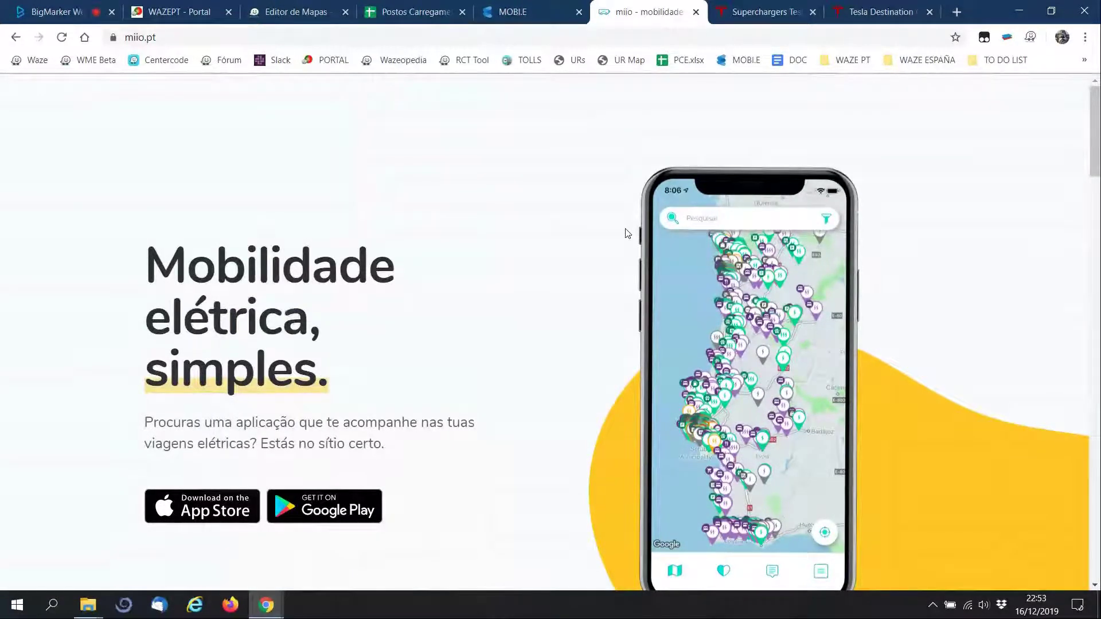
# - Look through the Tesla page listing the Superchargers in Portugal
pyautogui.click(757, 12)
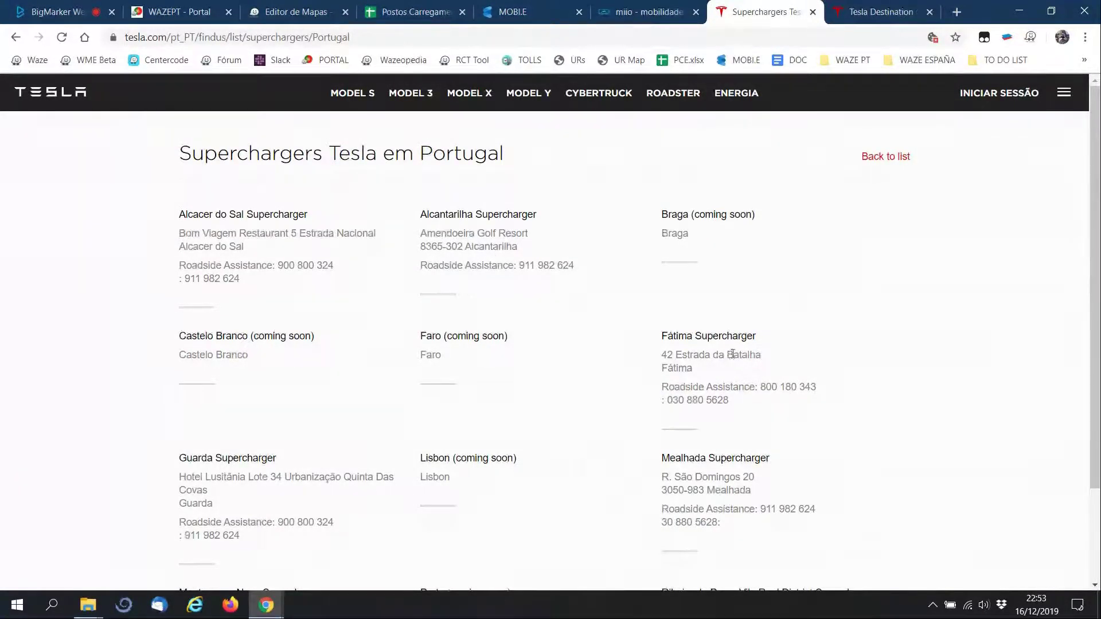
pyautogui.scroll(-2, 732, 353)
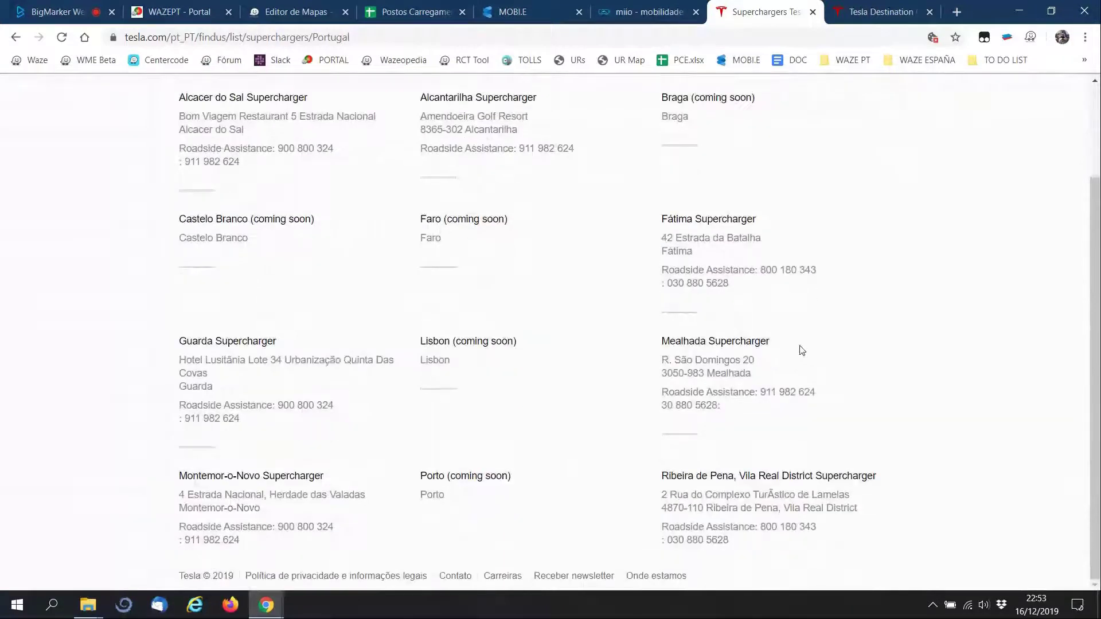
pyautogui.scroll(3, 716, 169)
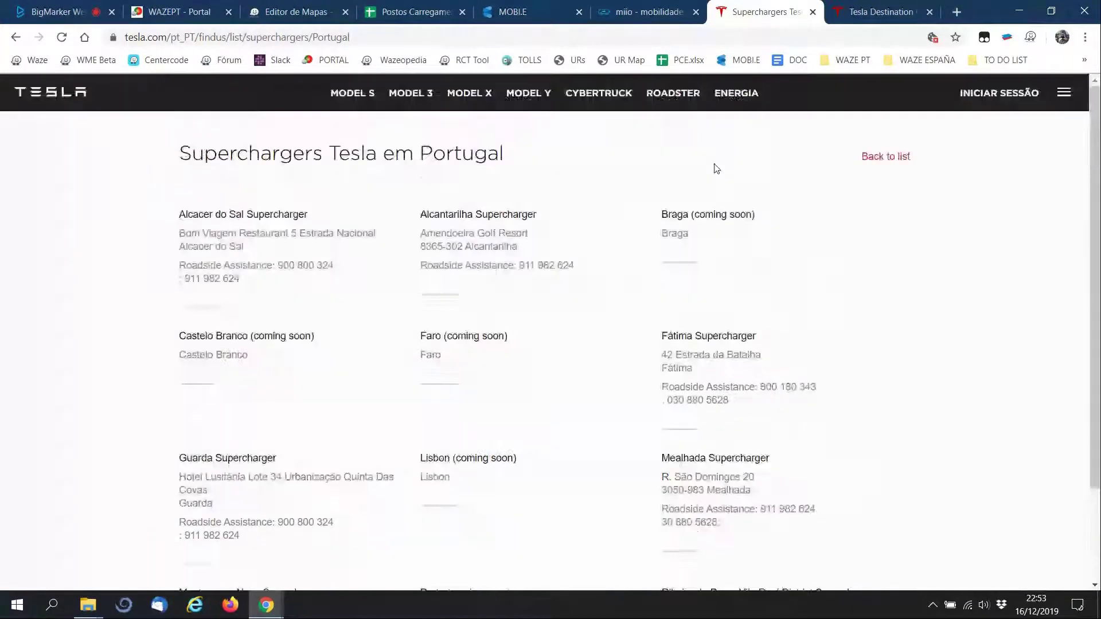
# - Browse the Tesla Destination Charging list for Portugal down to the Intermarché entry in Aljezur
pyautogui.click(869, 14)
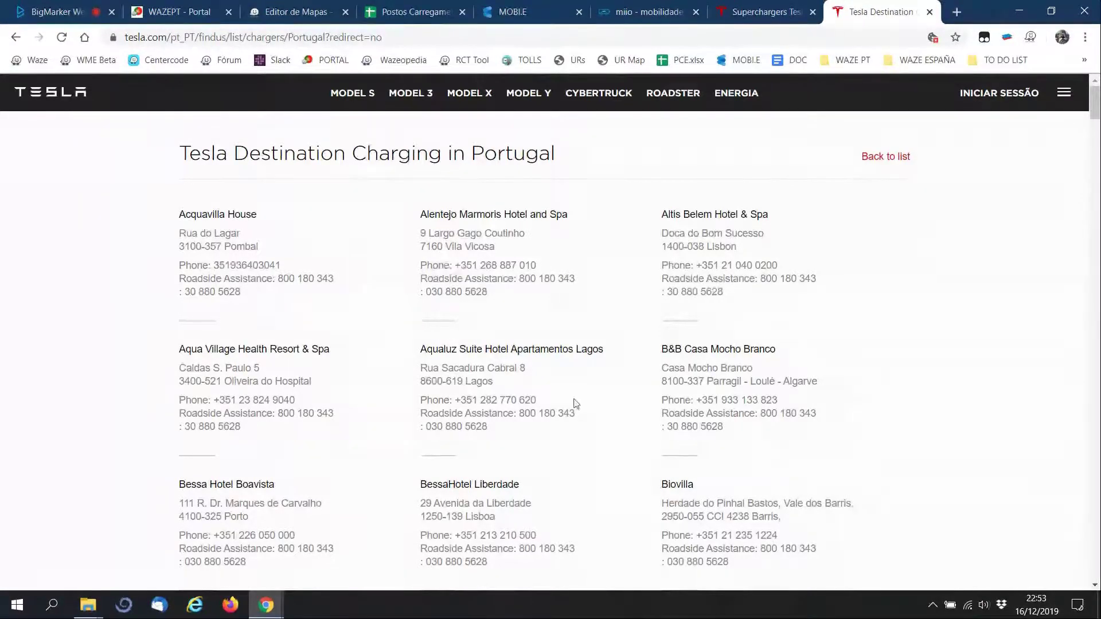
pyautogui.scroll(-8, 614, 408)
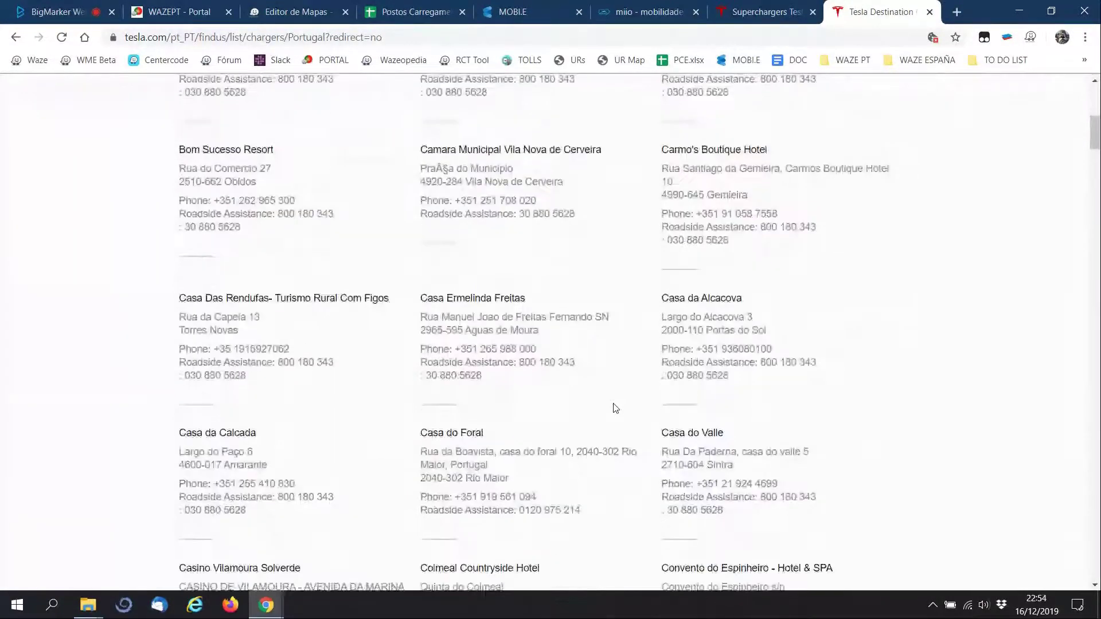
pyautogui.scroll(-10, 659, 386)
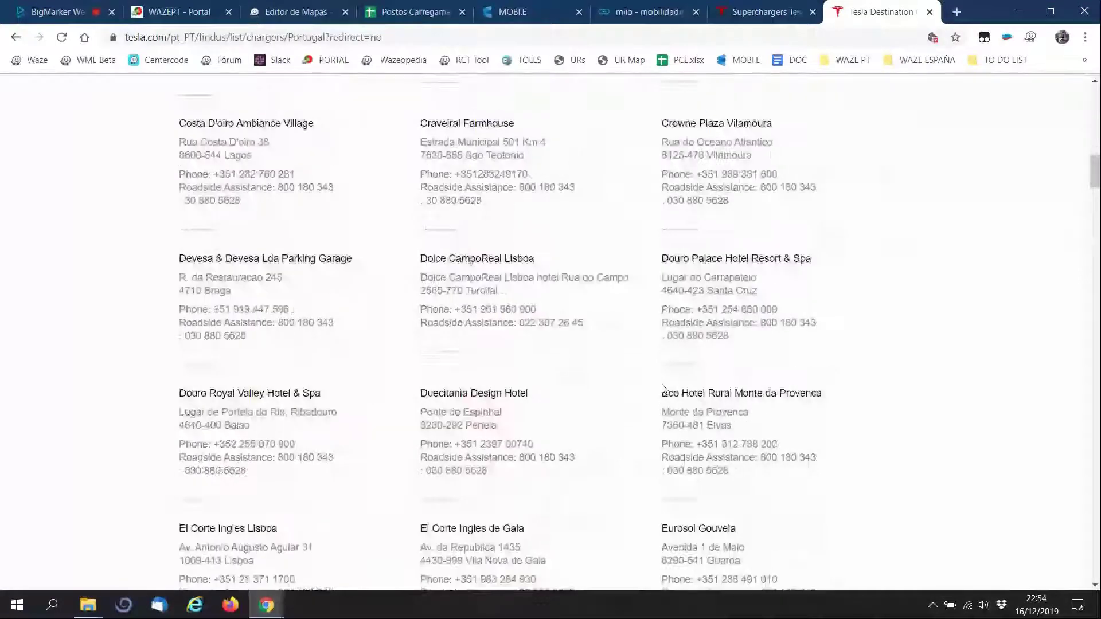
pyautogui.scroll(-8, 662, 389)
pyautogui.scroll(-9, 639, 428)
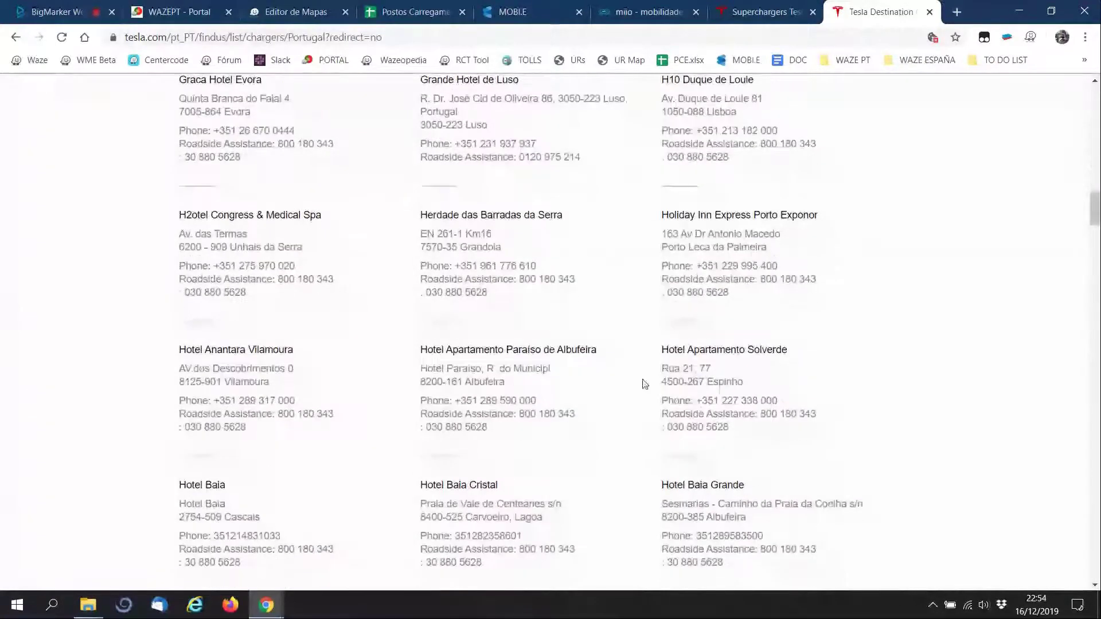
pyautogui.scroll(-7, 644, 383)
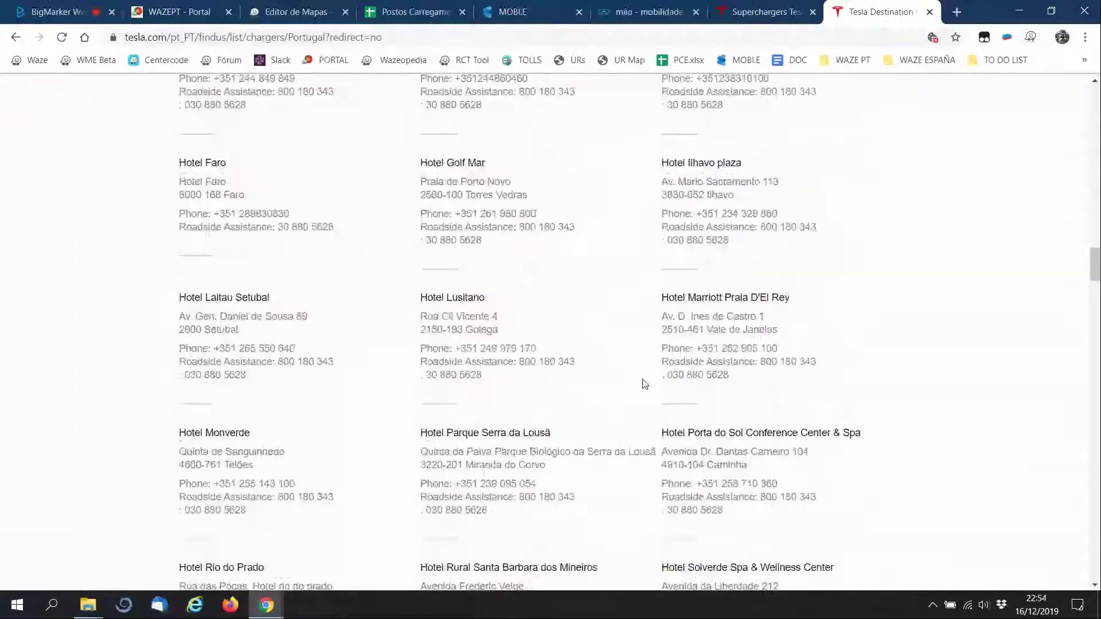
pyautogui.scroll(-6, 618, 395)
pyautogui.scroll(-8, 618, 395)
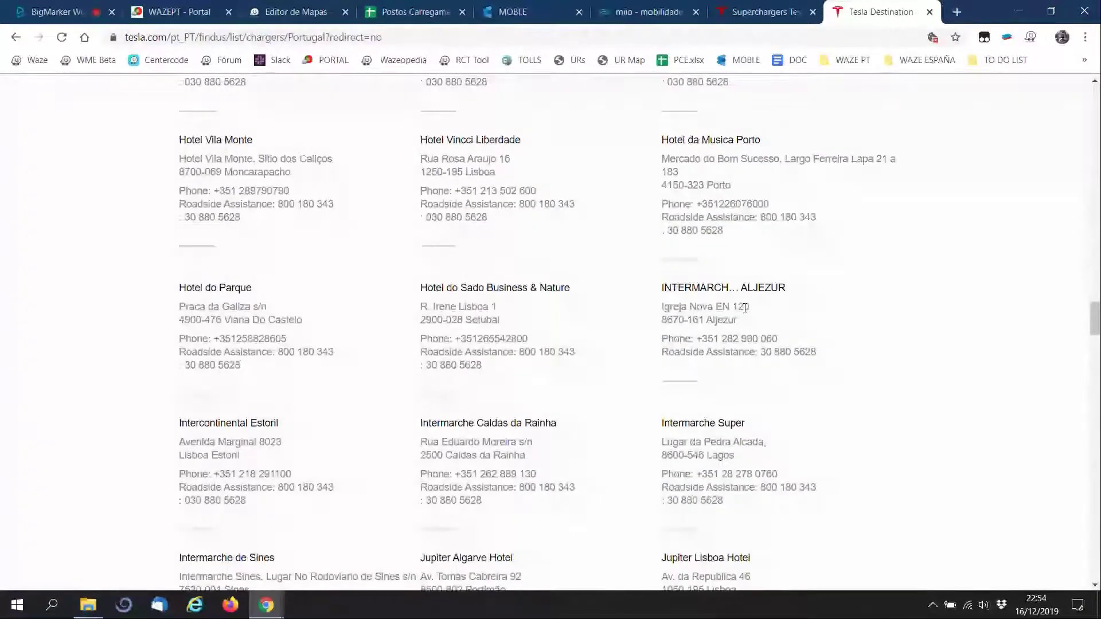
pyautogui.moveTo(652, 285); pyautogui.dragTo(815, 344)
pyautogui.click(842, 359)
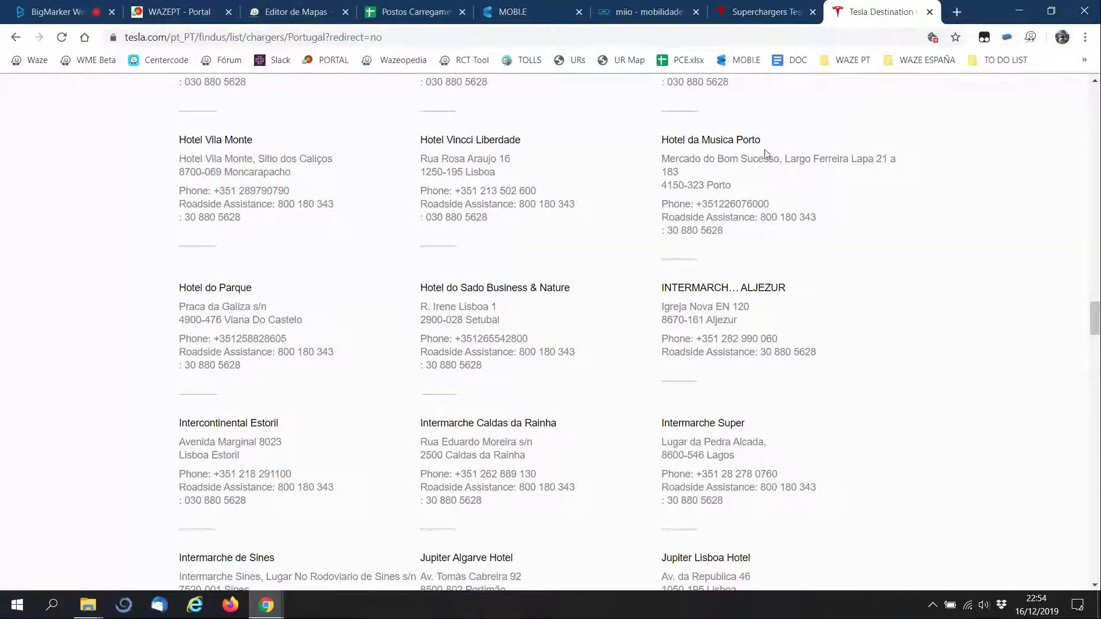
# - Switch to the BigMarker room, show the slides and advance through the "PURs relacionados com PCE" slides to the spreadsheet example
pyautogui.click(71, 12)
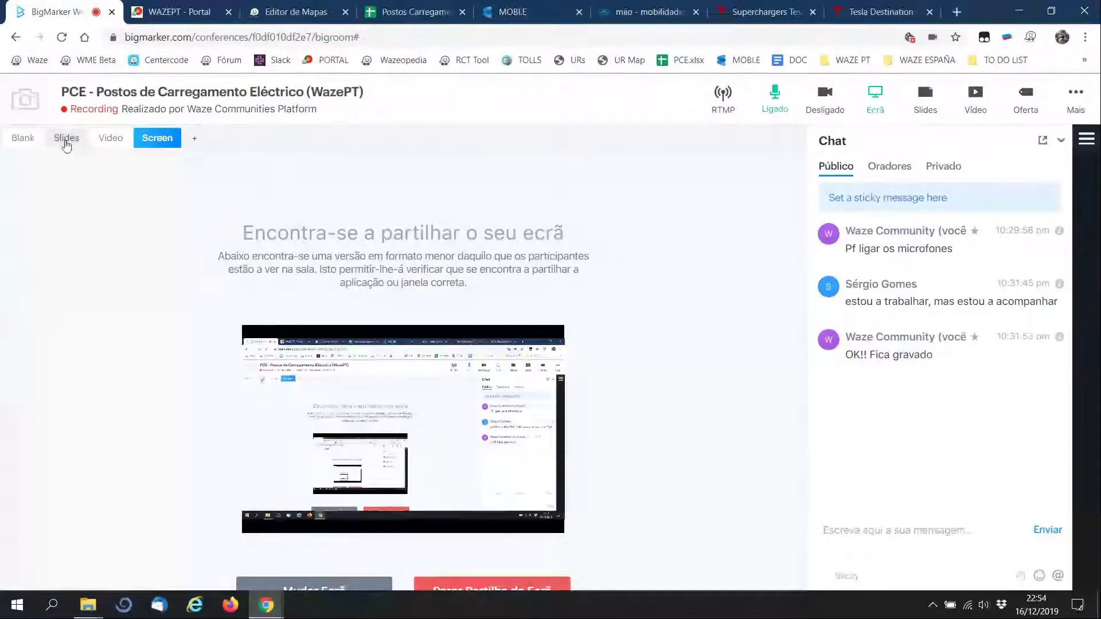
pyautogui.click(66, 138)
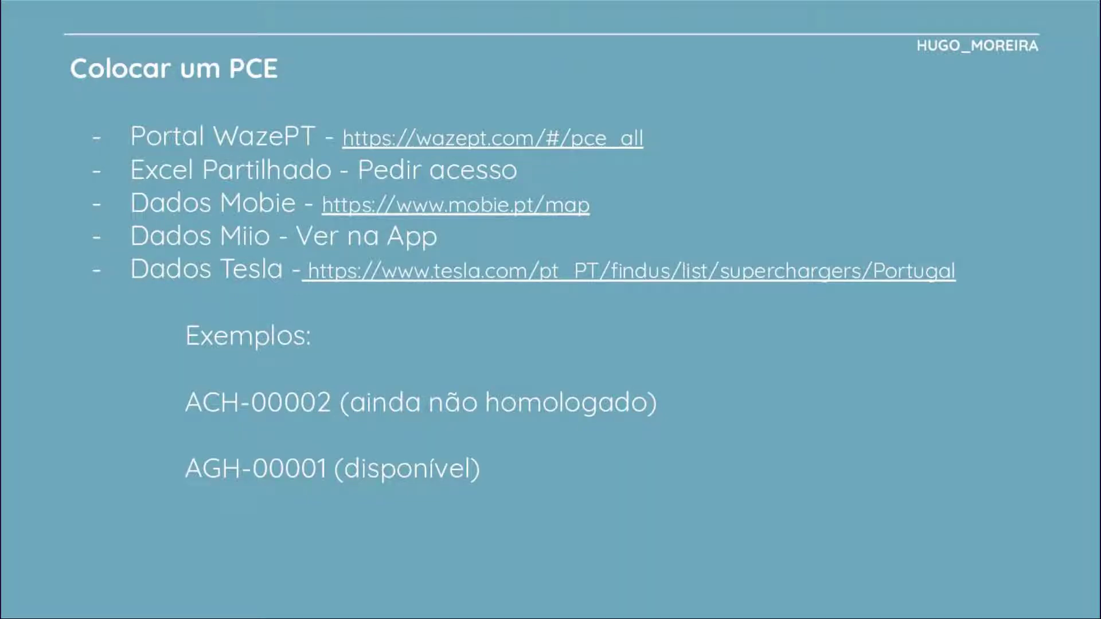
pyautogui.press('Right')
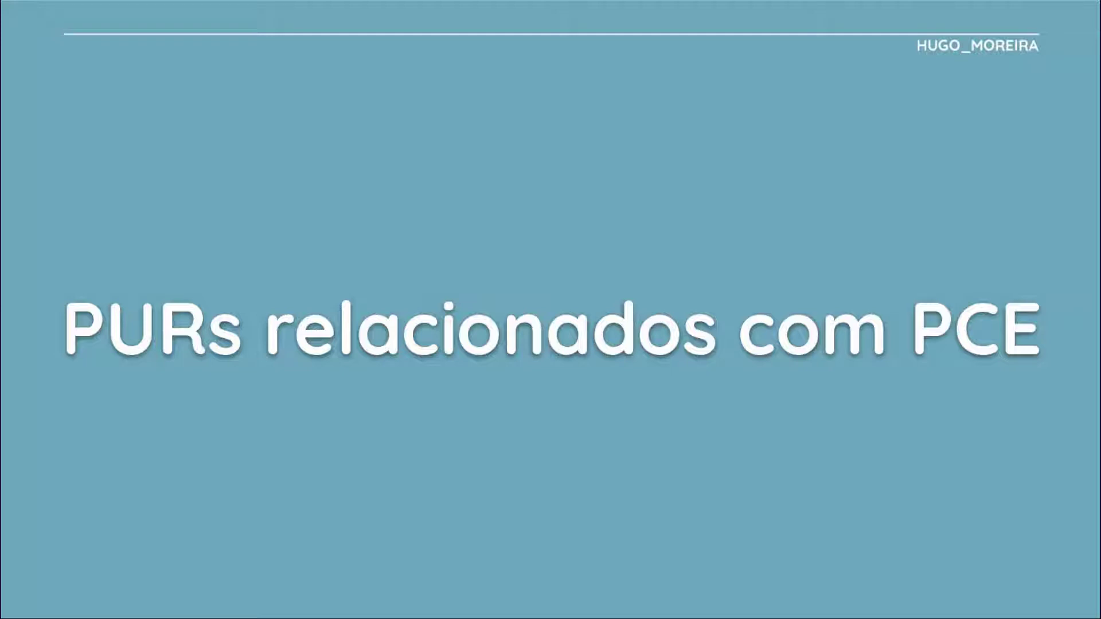
pyautogui.press('Right')
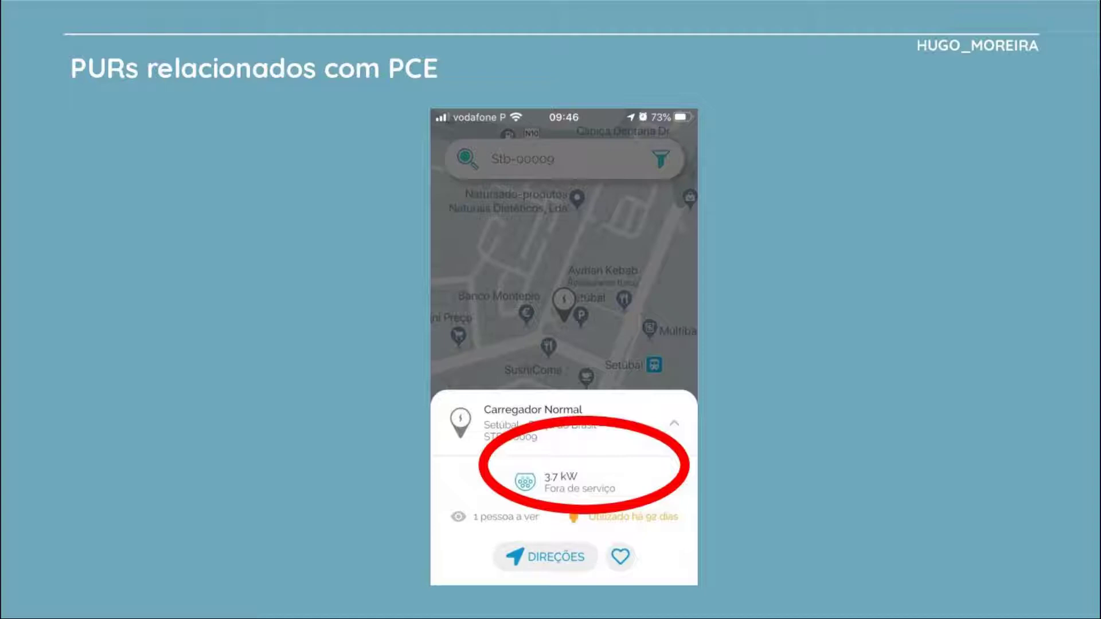
pyautogui.press('Right')
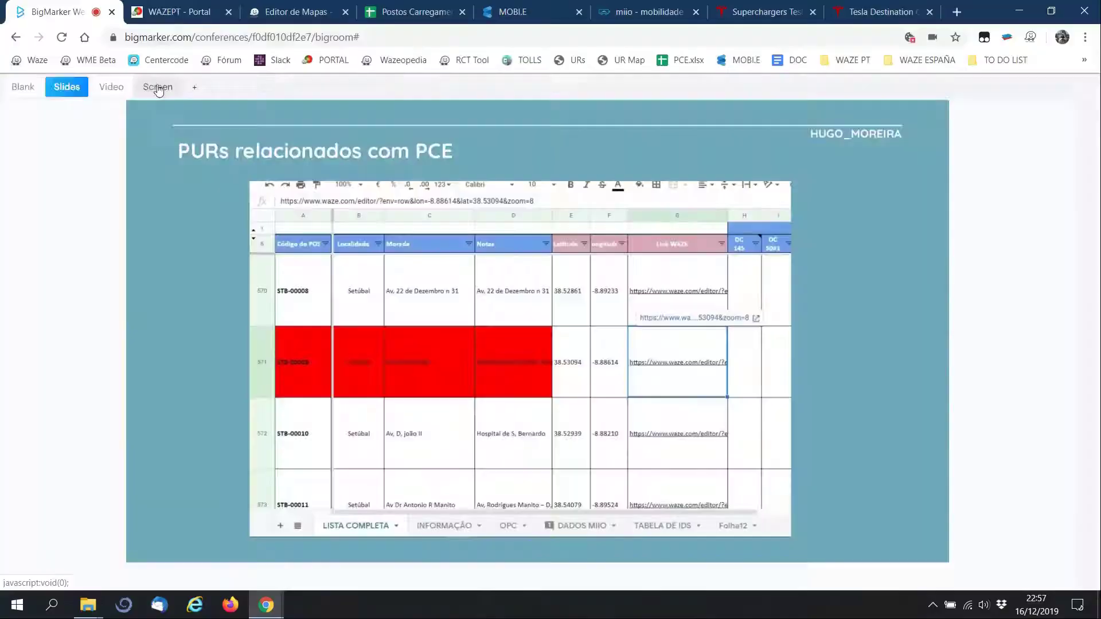
# - Resume screen sharing in the BigMarker room, switch to the WazePT portal and show all rows of the "Falta no Excel" list
pyautogui.click(160, 90)
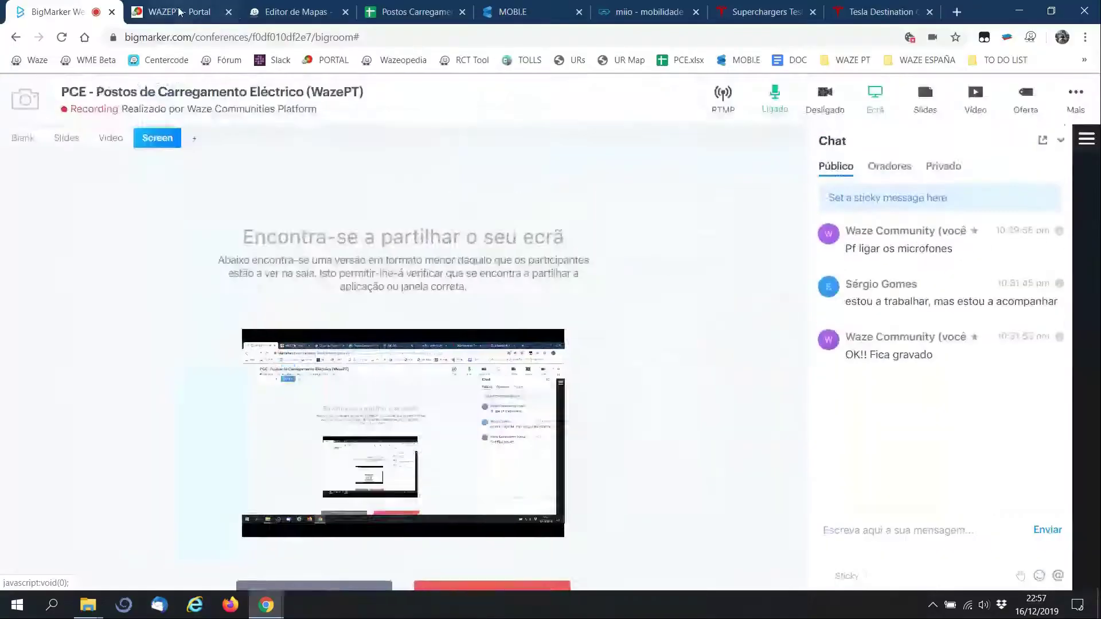
pyautogui.click(167, 11)
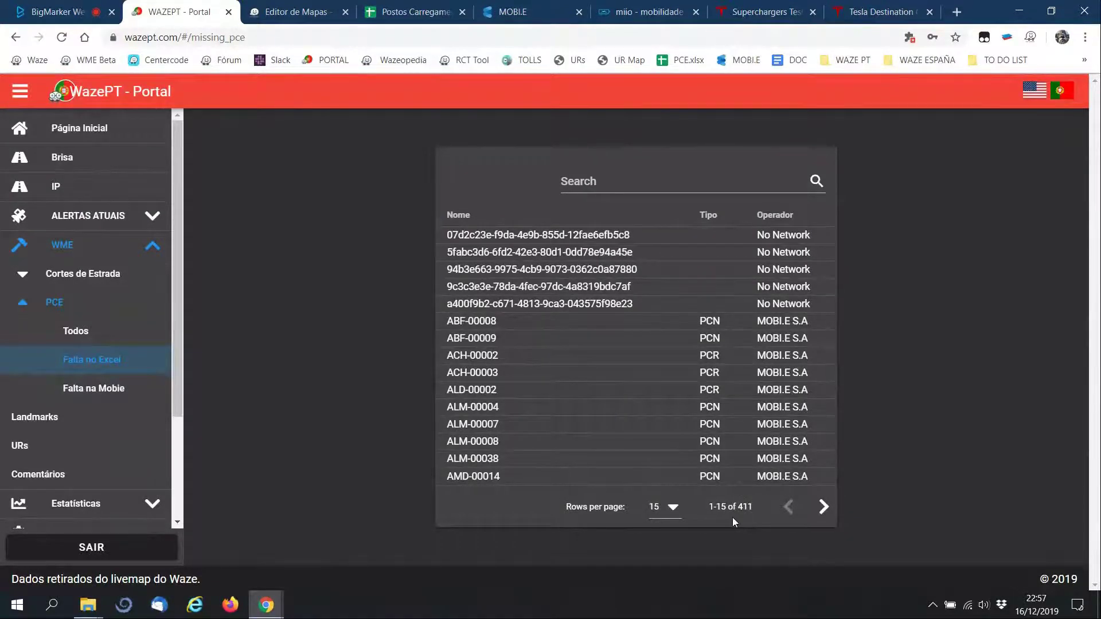
pyautogui.click(665, 508)
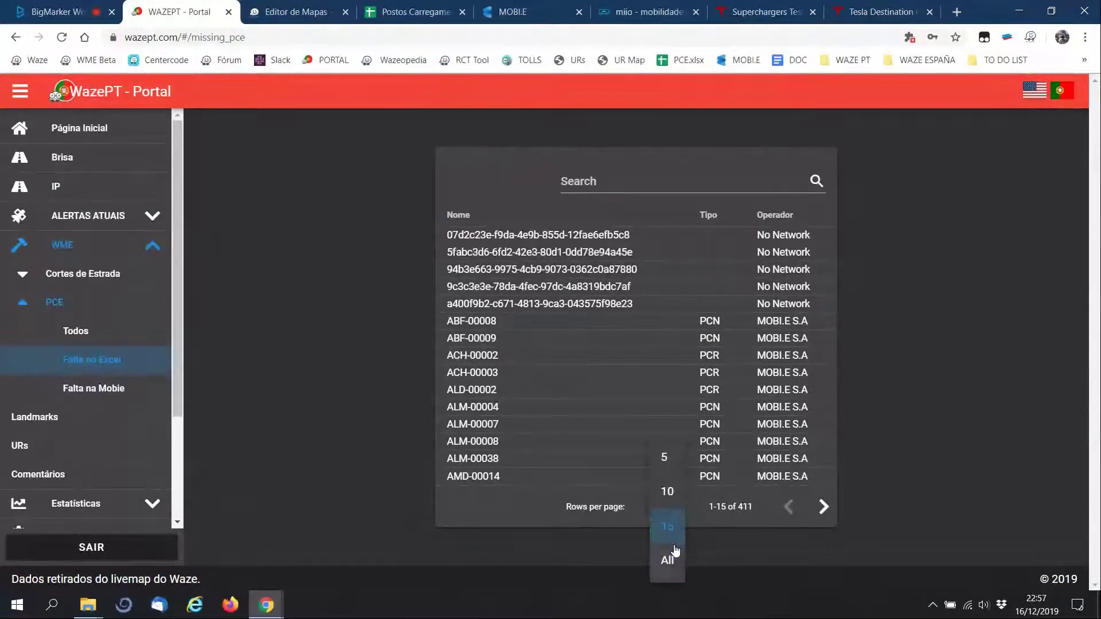
pyautogui.click(672, 559)
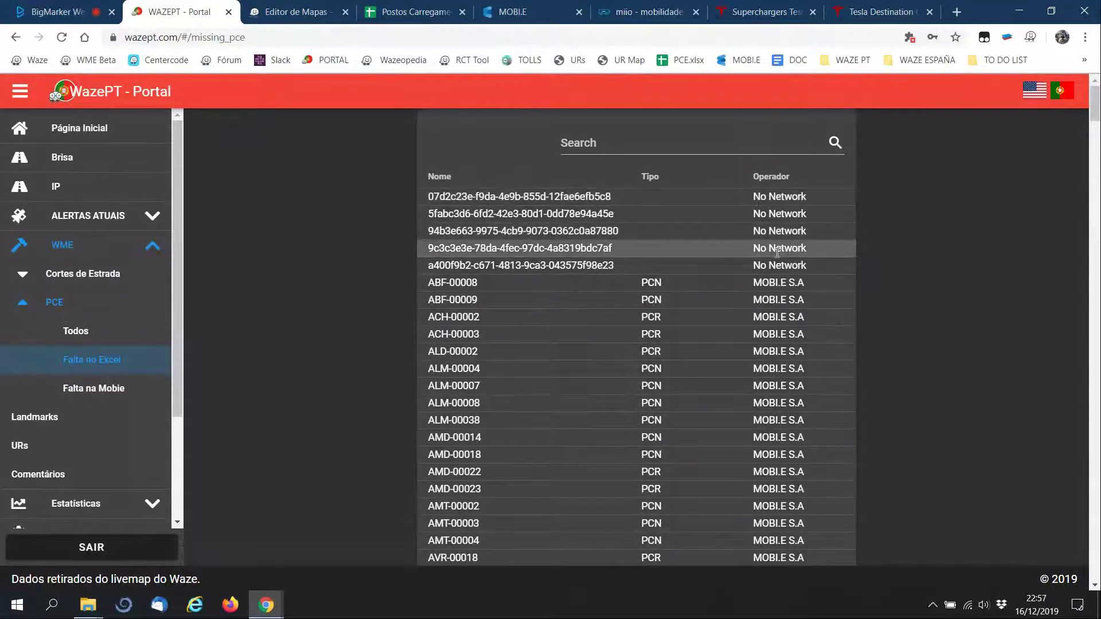
# - Look through the full list of charging stations missing from the spreadsheet, including the Mercadona, private and Tesla entries, down to the end
pyautogui.scroll(-5, 777, 252)
pyautogui.scroll(-3, 777, 252)
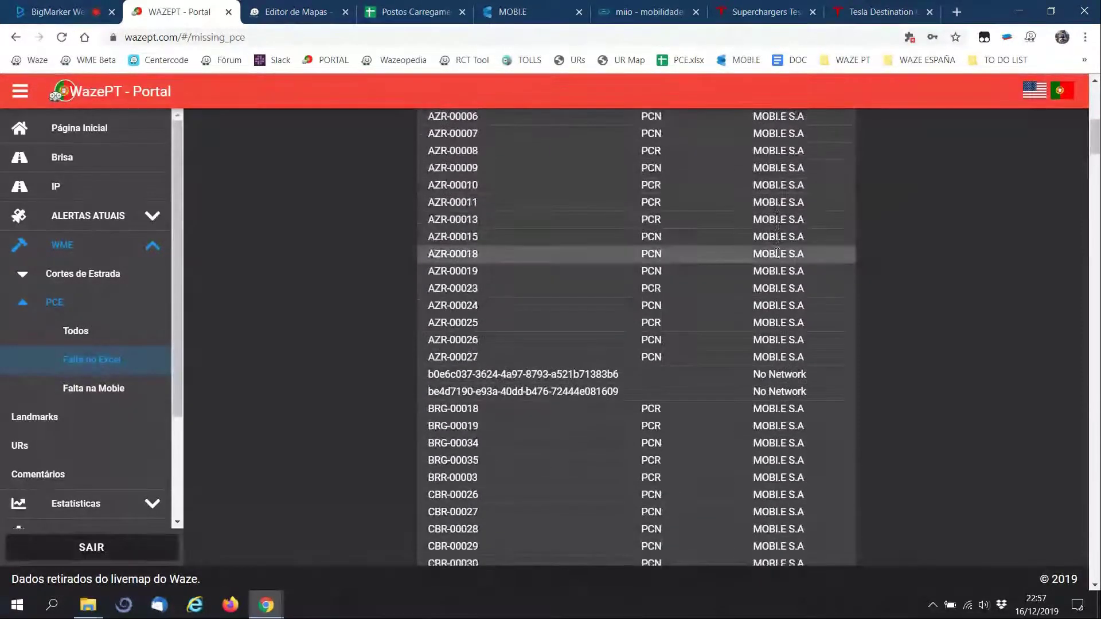
pyautogui.scroll(-15, 723, 338)
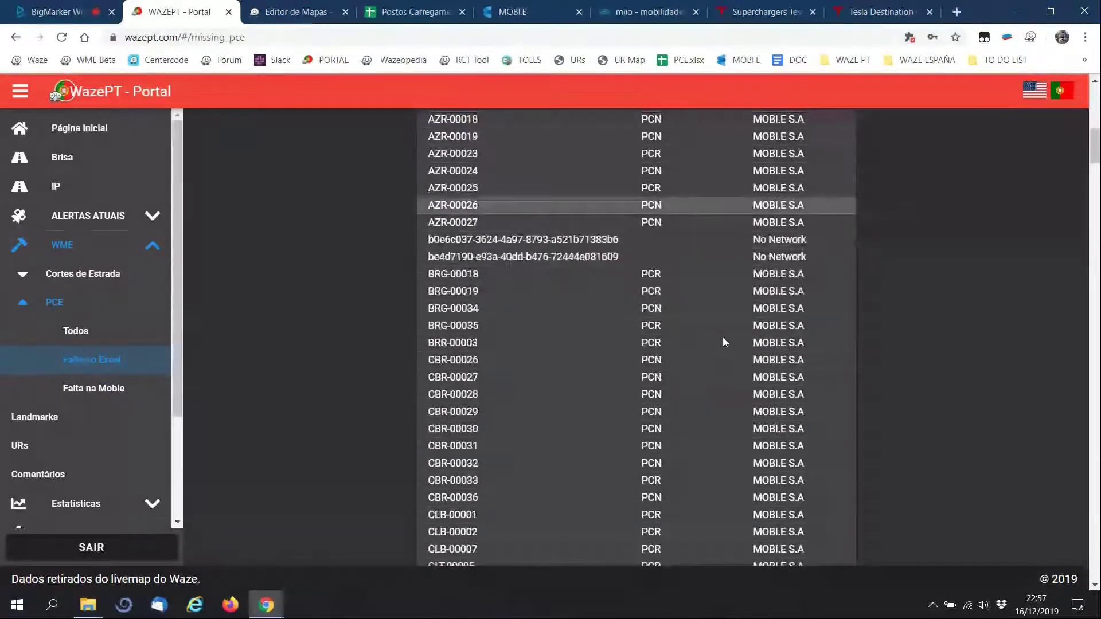
pyautogui.scroll(-18, 724, 341)
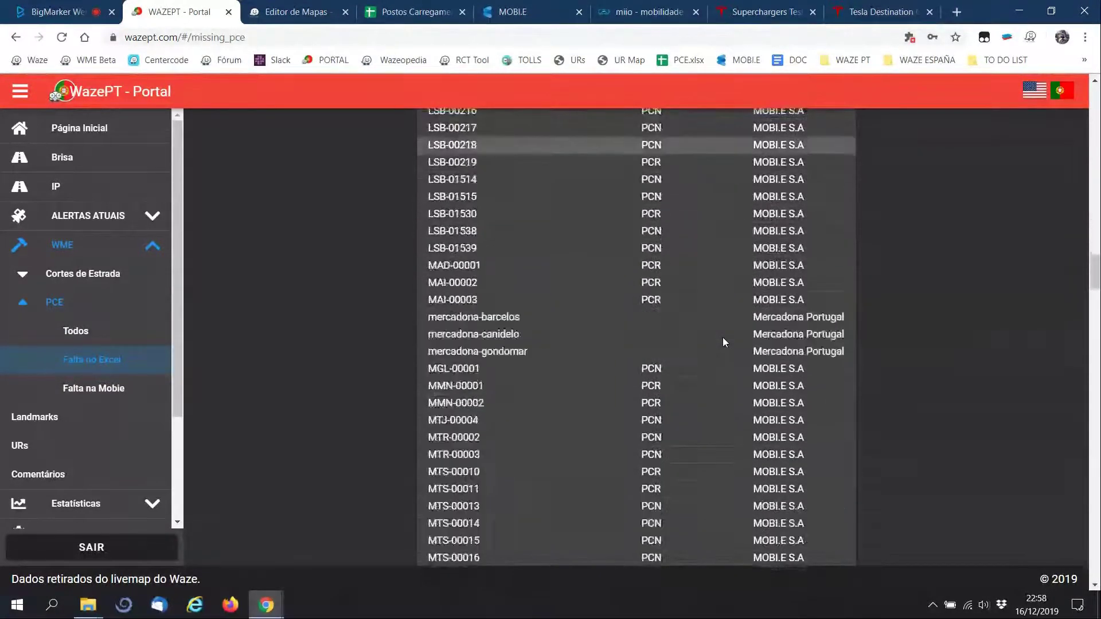
pyautogui.scroll(2, 722, 342)
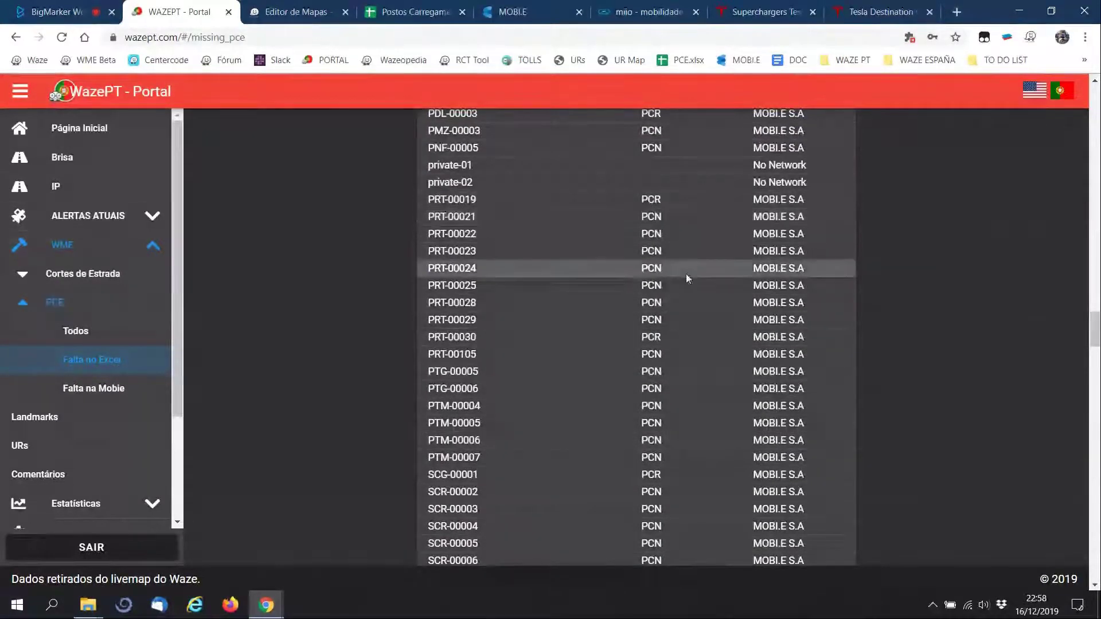
pyautogui.scroll(-20, 686, 273)
pyautogui.scroll(-10, 687, 275)
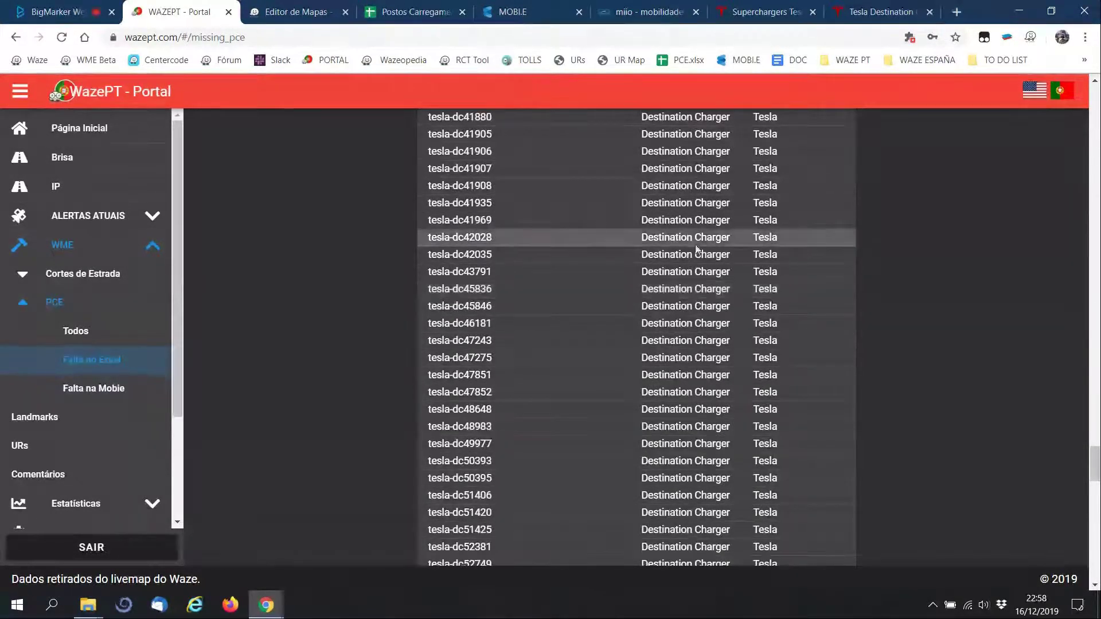
pyautogui.scroll(-15, 569, 243)
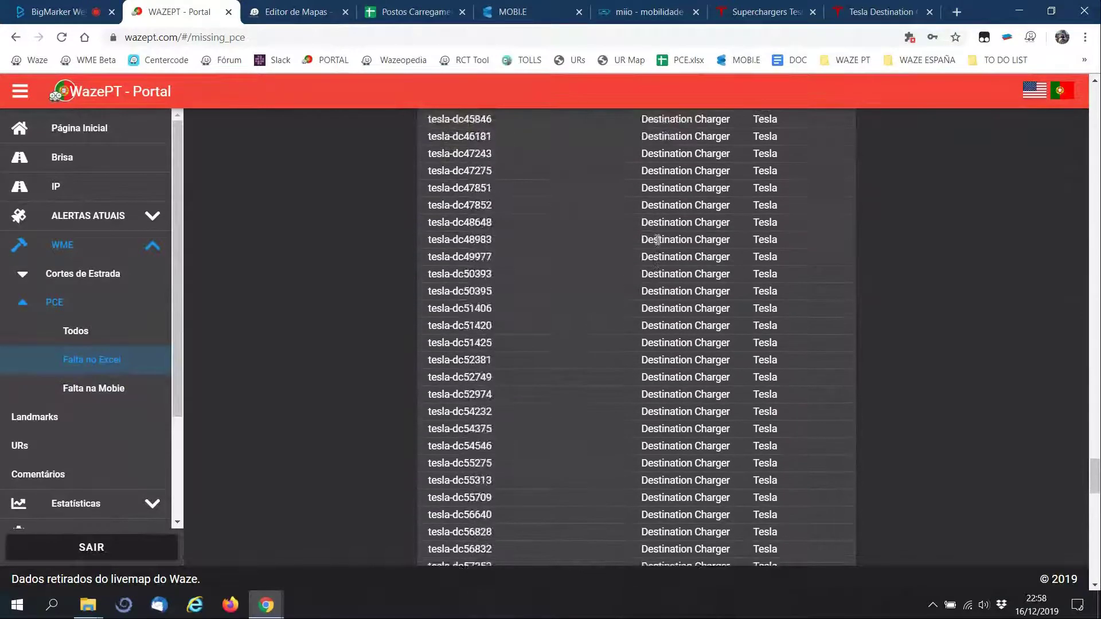
pyautogui.scroll(-1, 657, 238)
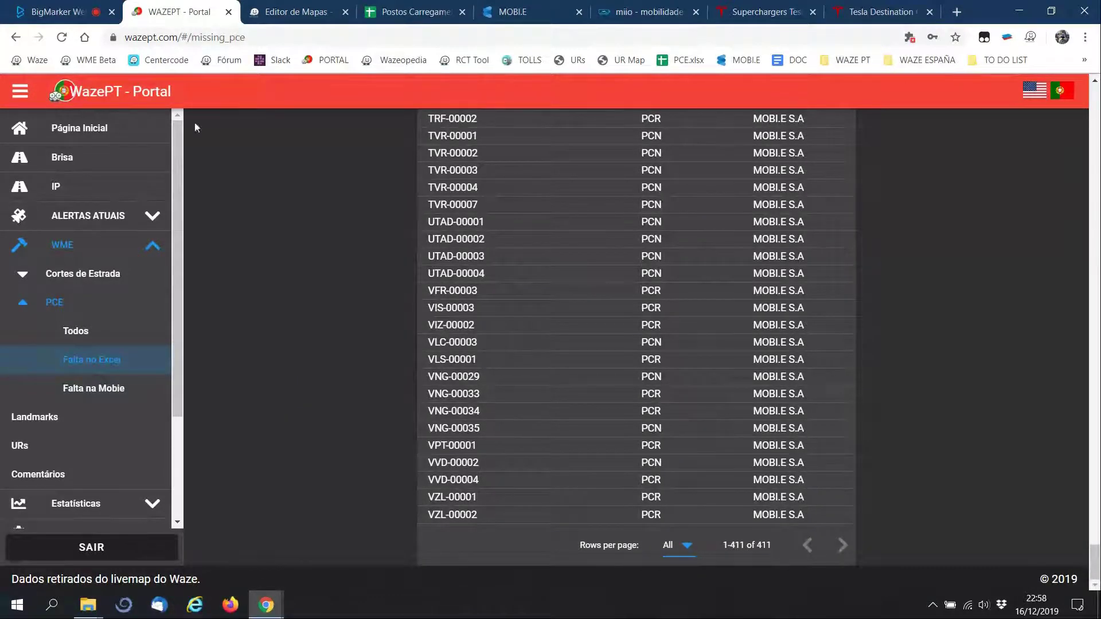
# - Return to the BigMarker room, present the "E agora... vamos trabalhar!" slide and switch back to screen sharing
pyautogui.click(75, 12)
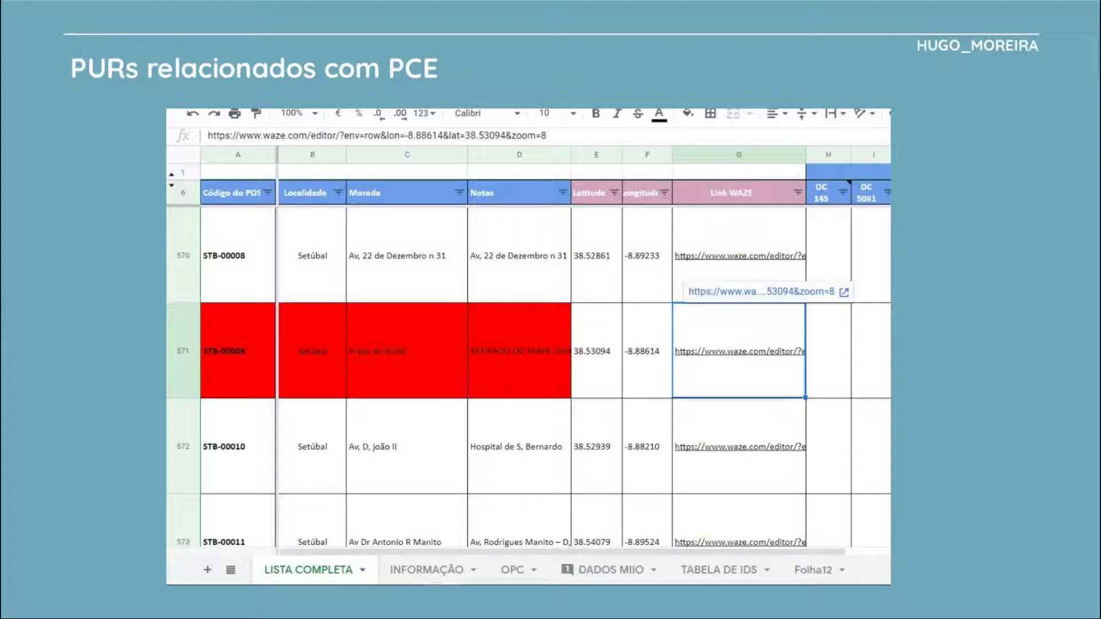
pyautogui.press('Right')
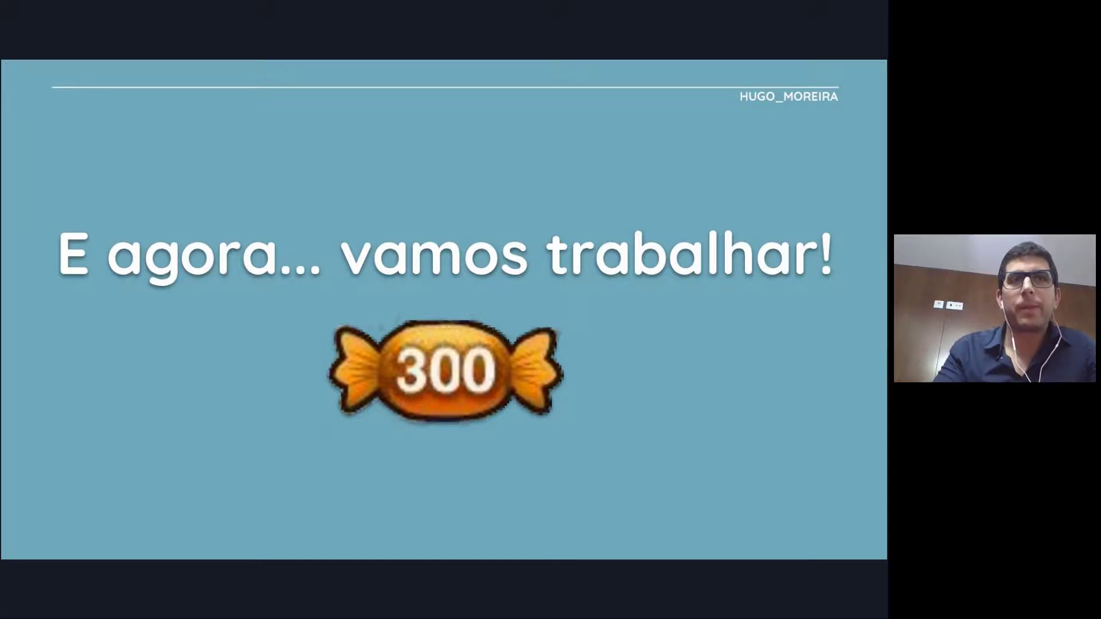
pyautogui.press('Right')
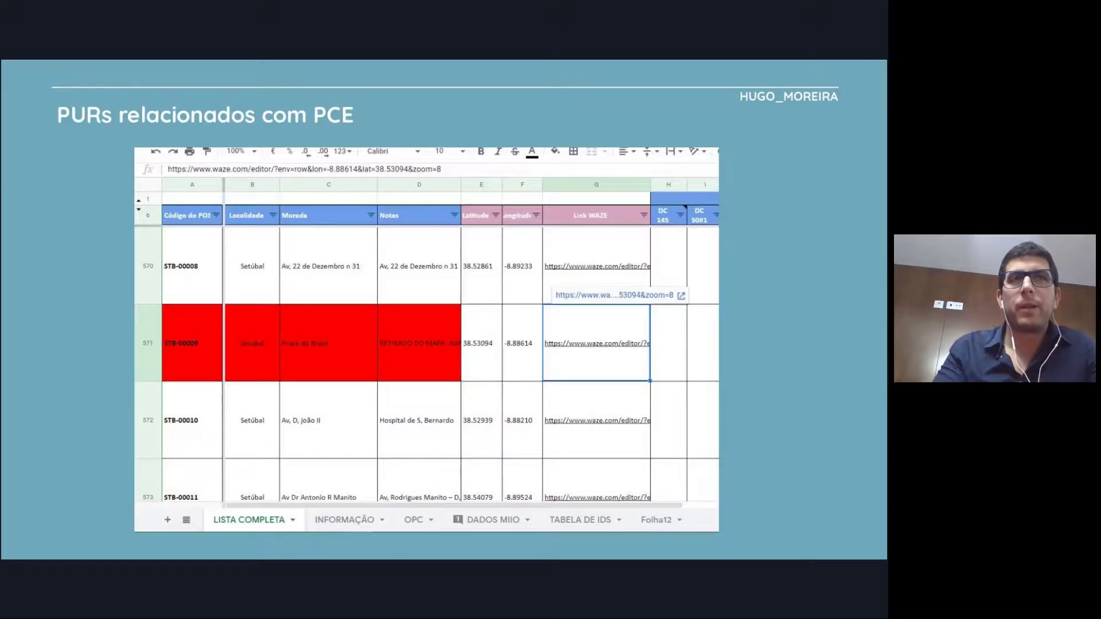
pyautogui.press('Right')
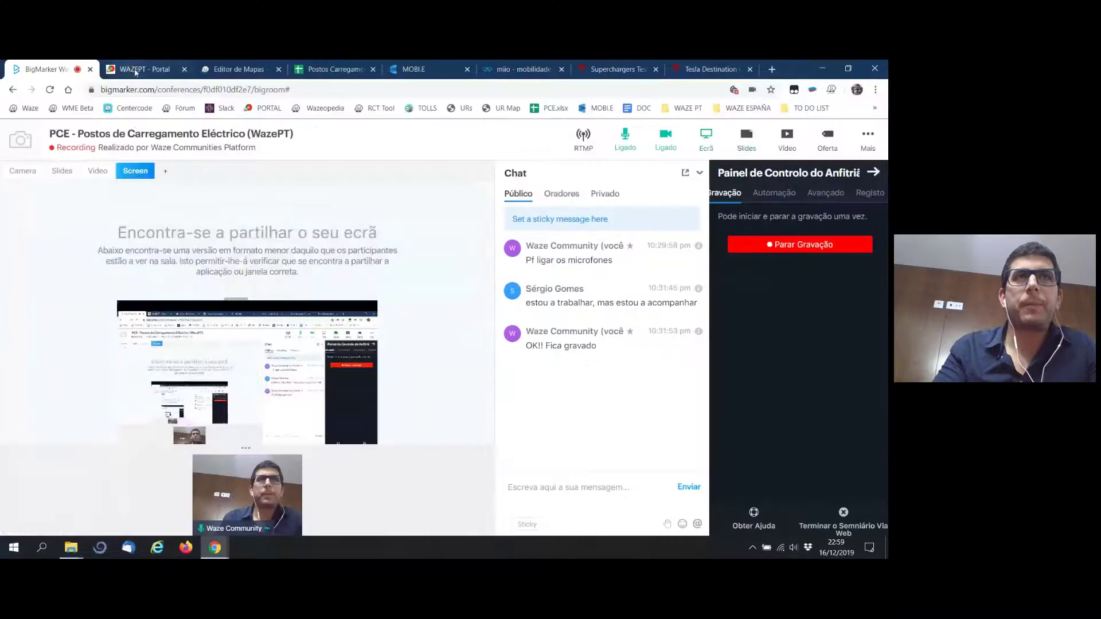
# - Switch to the WazePT portal and review the missing-stations list from the first No Network entries to the last MOBI.E entry
pyautogui.click(136, 70)
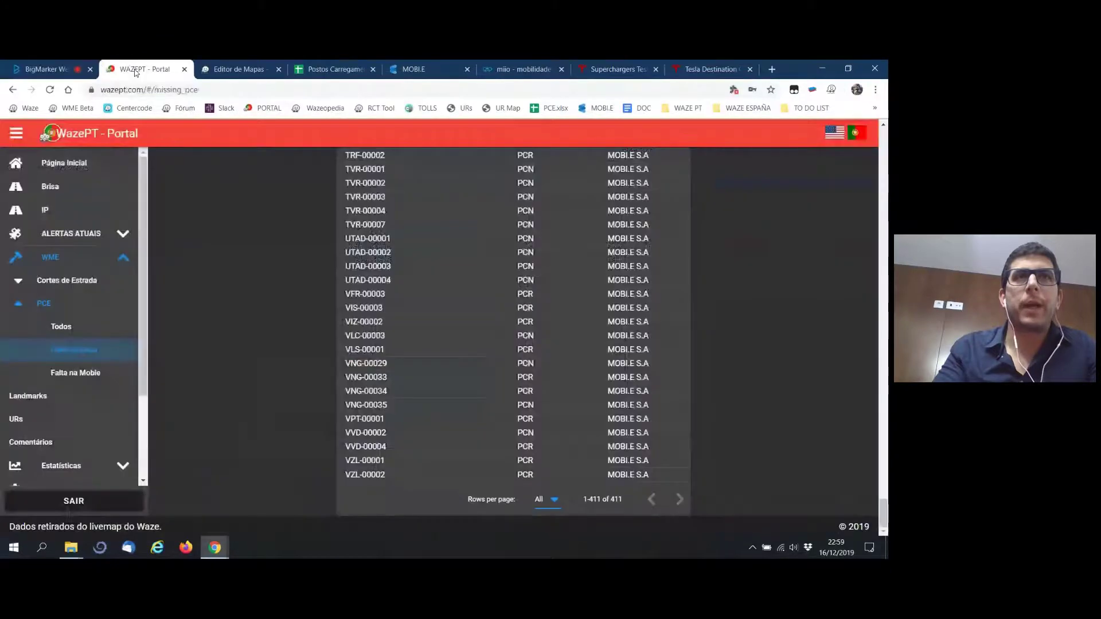
pyautogui.scroll(20, 448, 313)
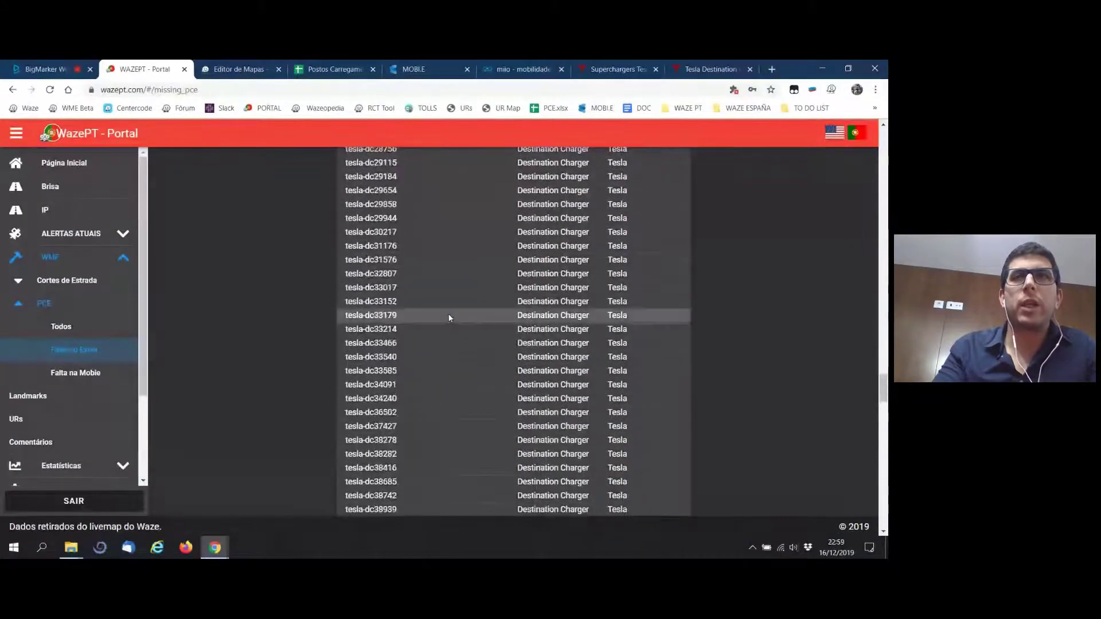
pyautogui.scroll(8, 448, 318)
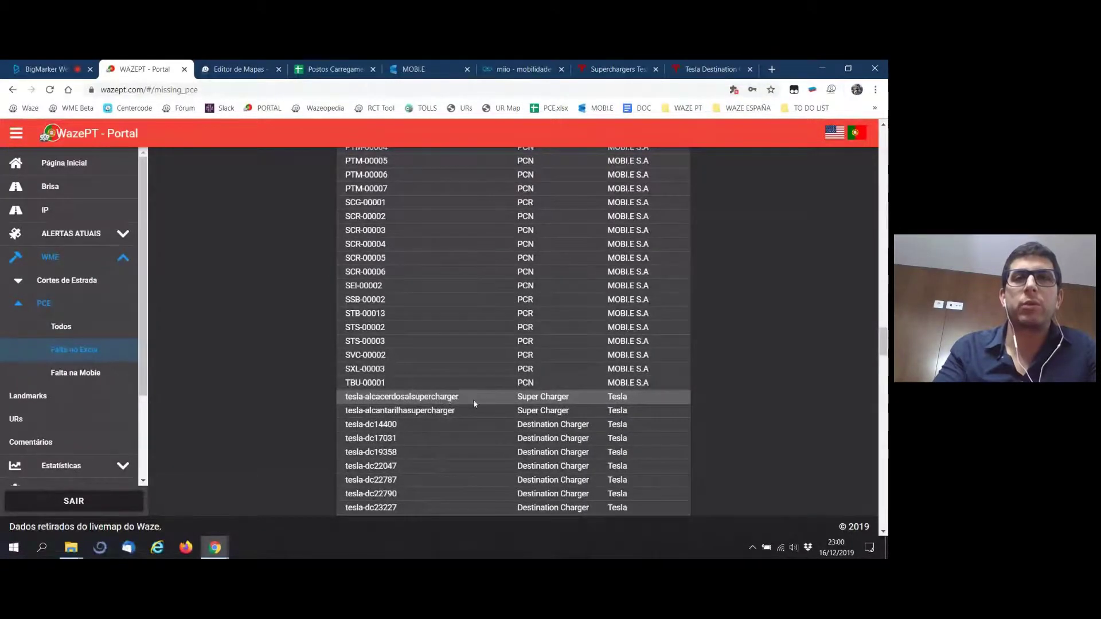
pyautogui.scroll(15, 473, 403)
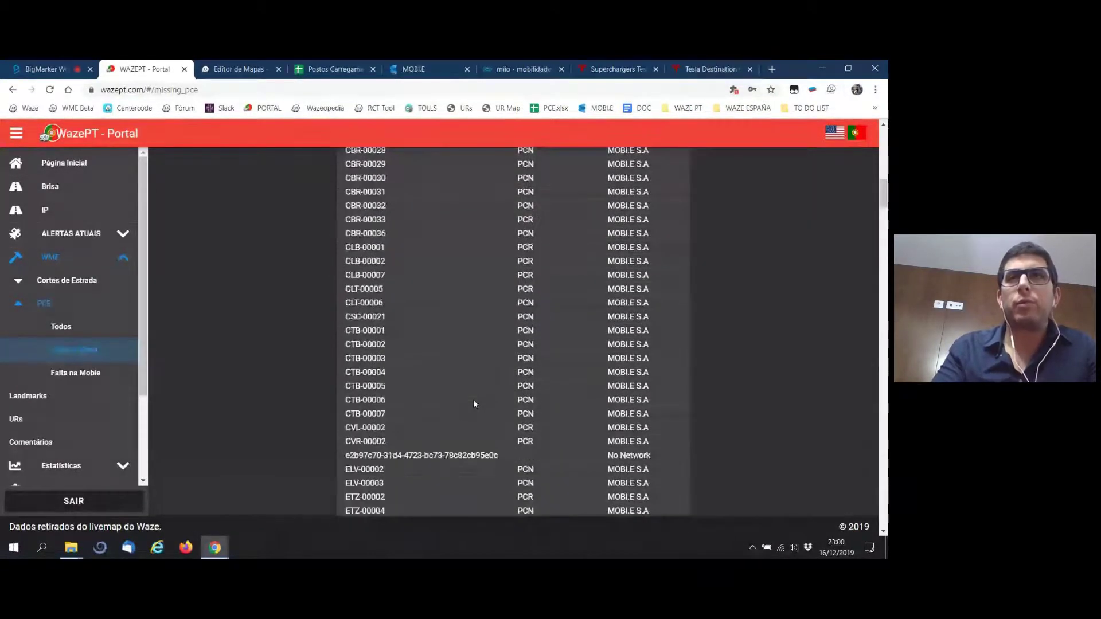
pyautogui.scroll(5, 474, 403)
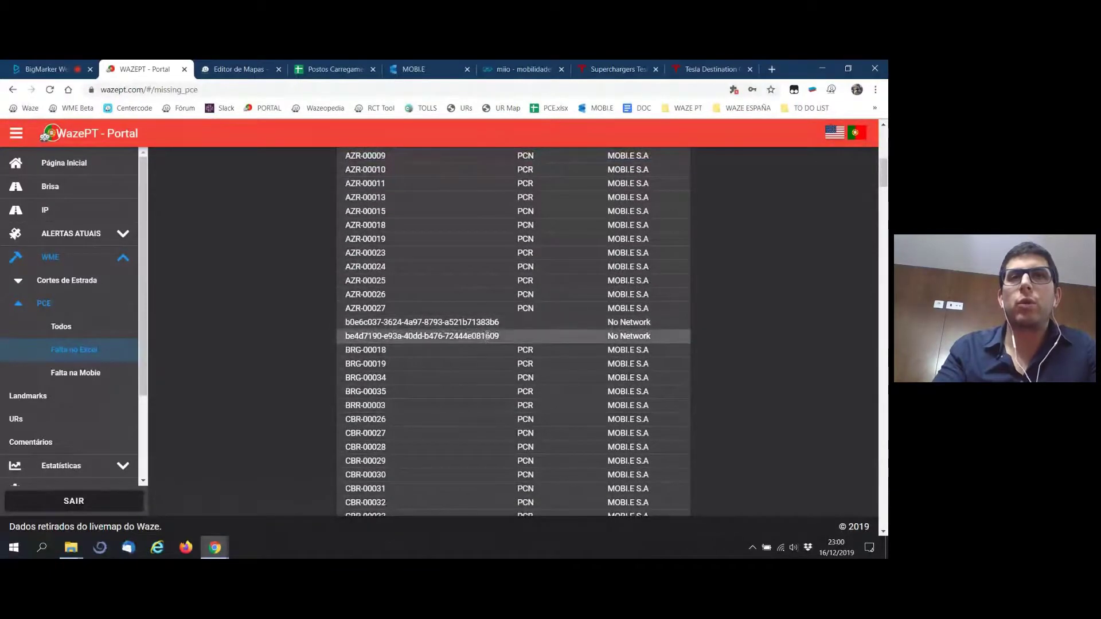
pyautogui.scroll(8, 504, 316)
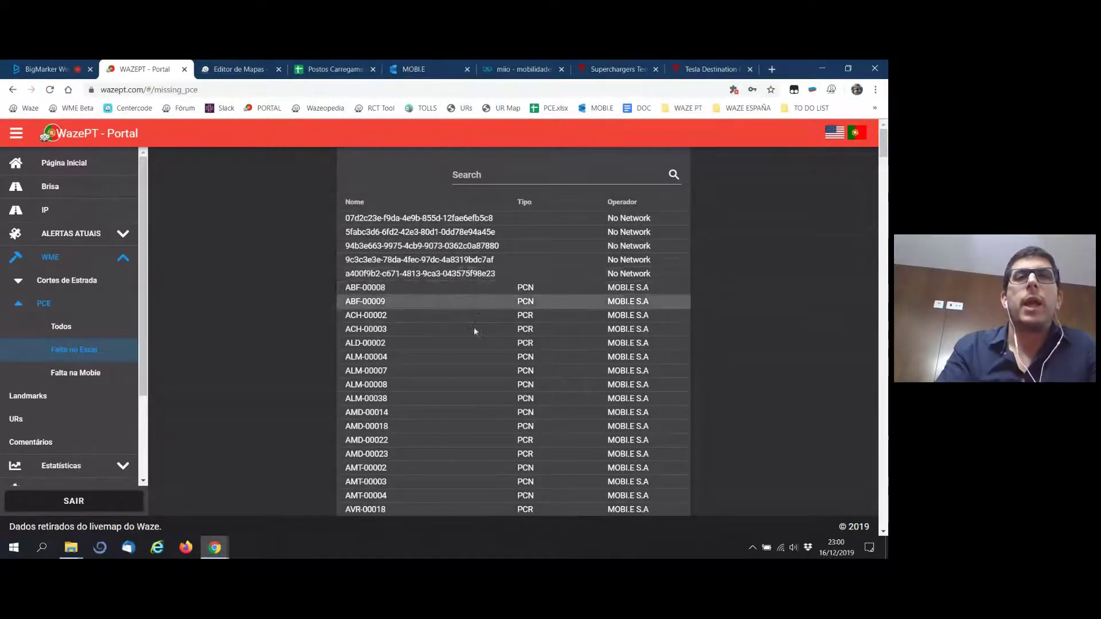
pyautogui.scroll(-20, 474, 331)
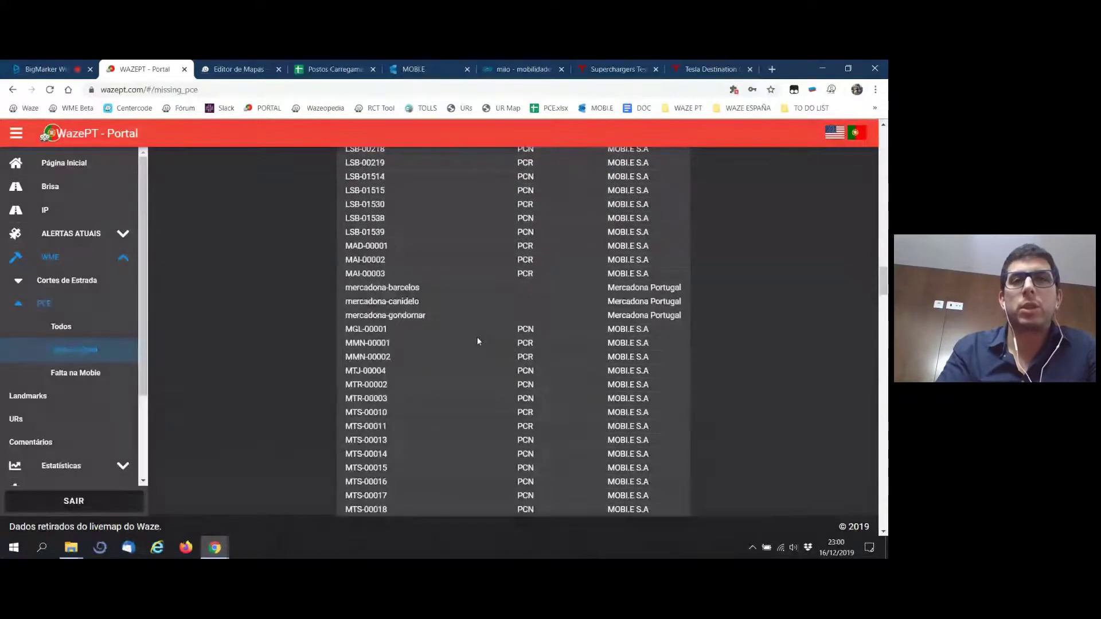
pyautogui.scroll(-20, 478, 341)
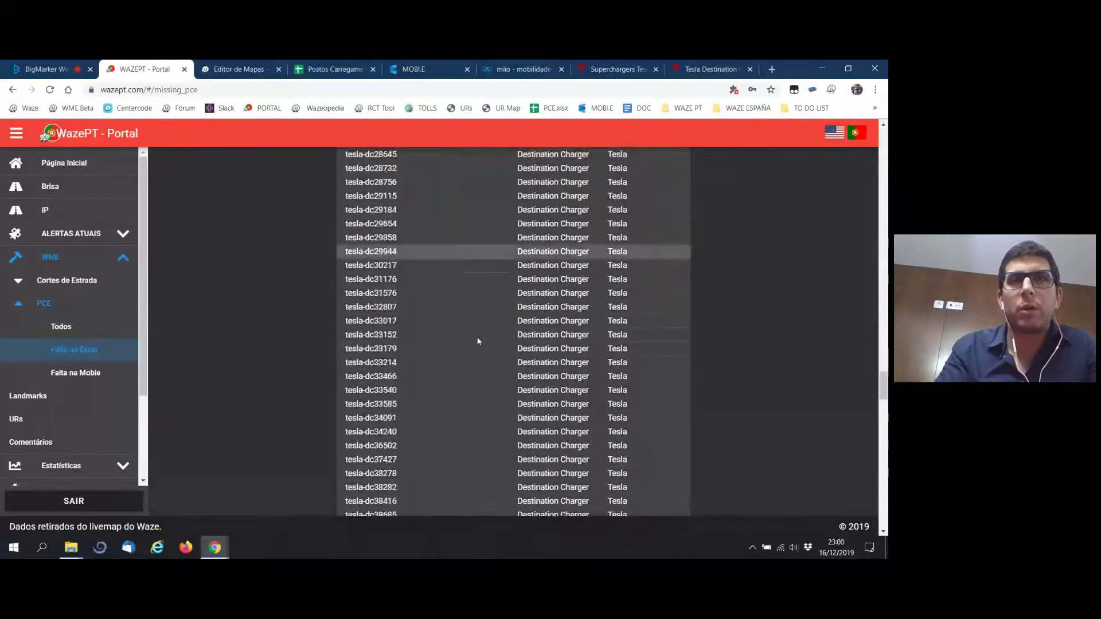
pyautogui.scroll(-20, 479, 341)
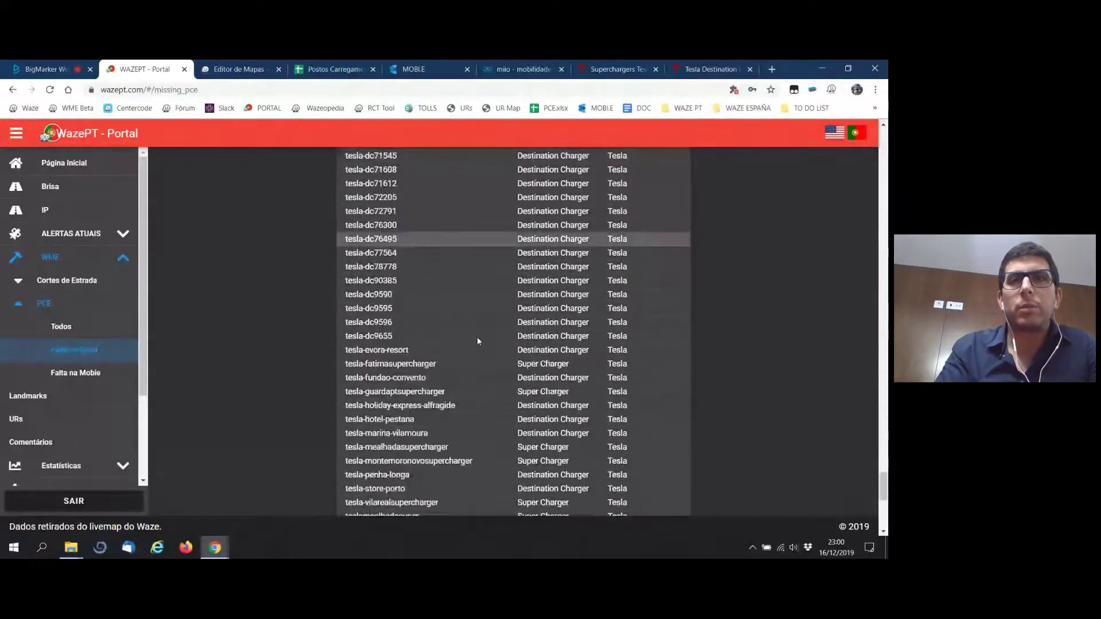
pyautogui.scroll(-5, 478, 342)
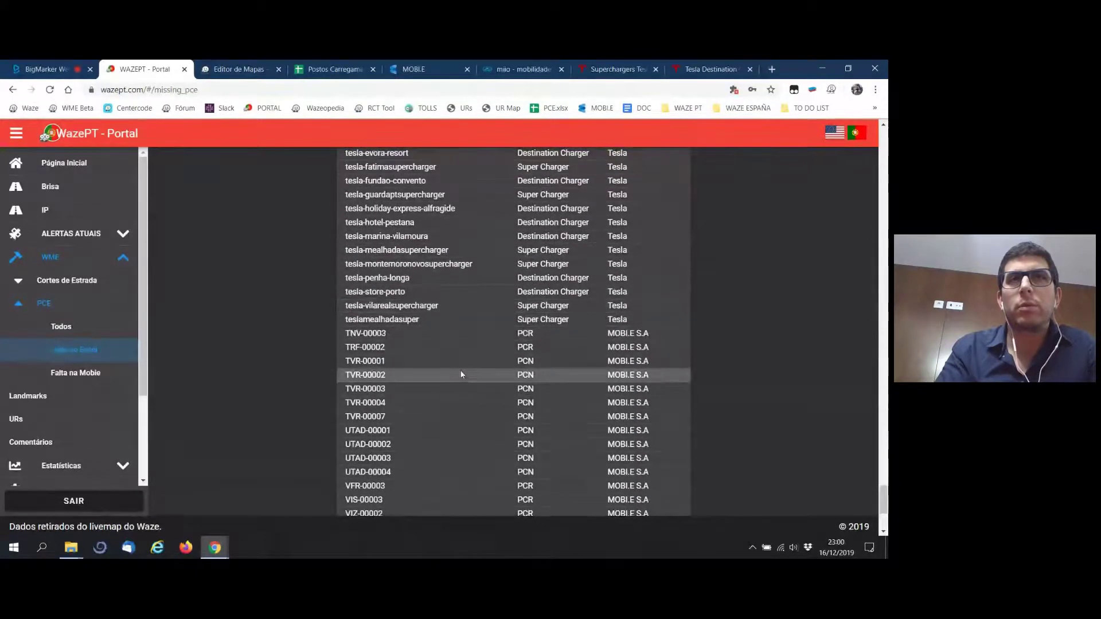
pyautogui.scroll(-4, 461, 374)
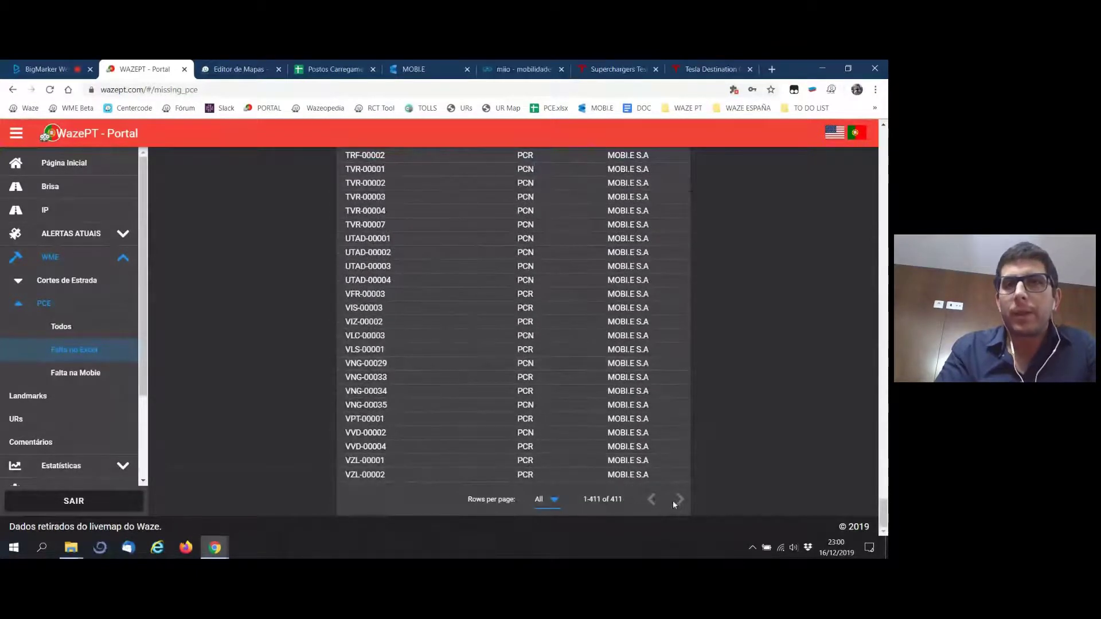
# - Open the details of the first No Network station in the list and show its Aveiro location in the Waze map editor at zoom level 6
pyautogui.scroll(10, 524, 447)
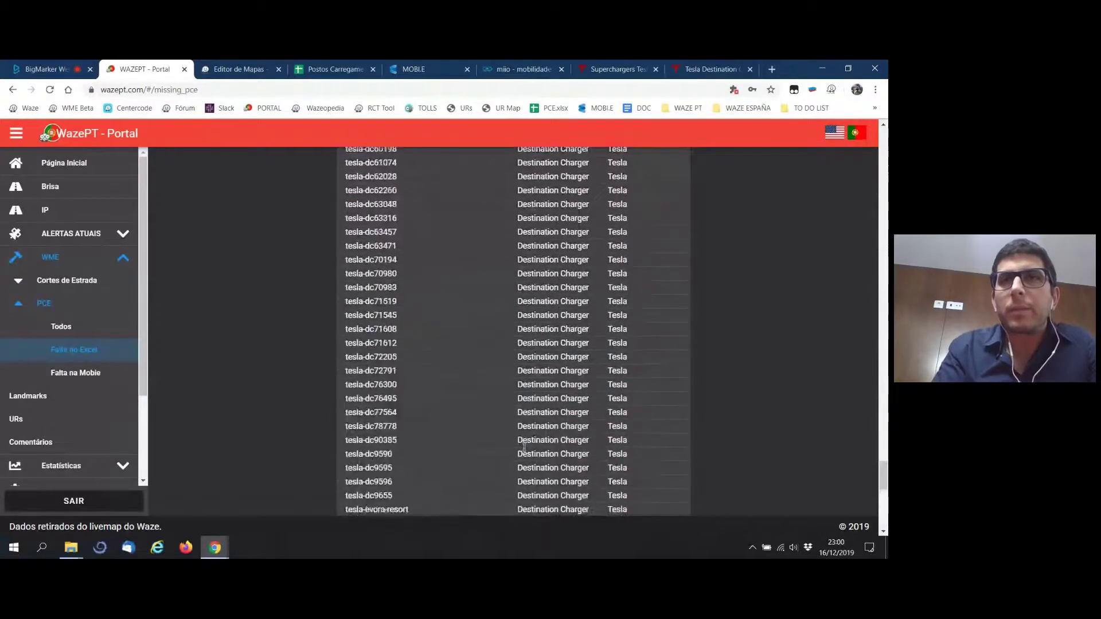
pyautogui.scroll(1, 524, 447)
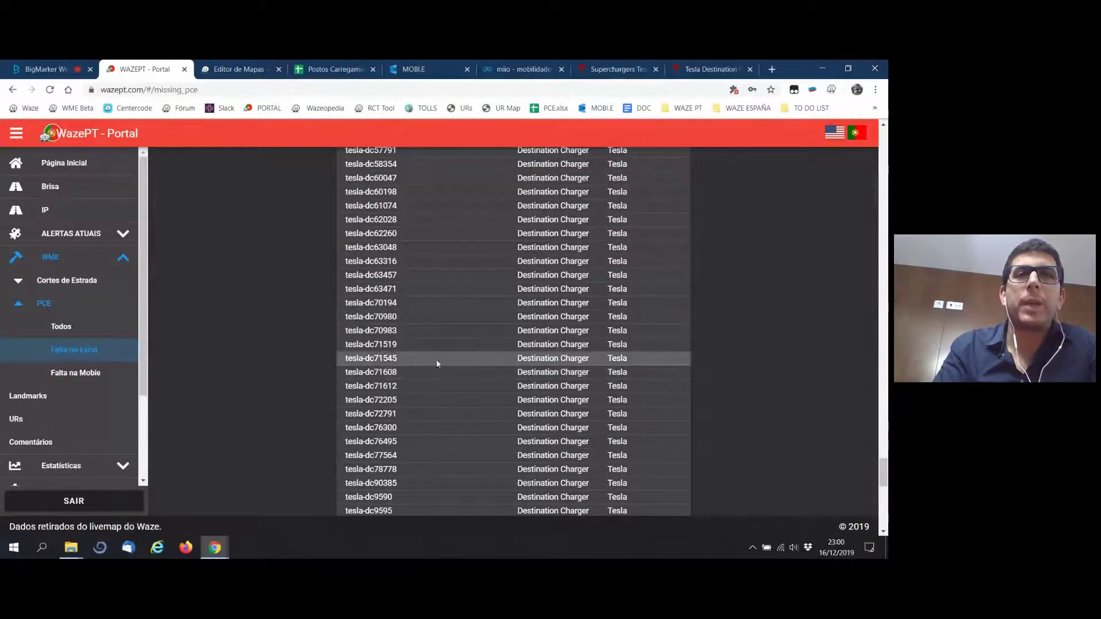
pyautogui.scroll(9, 508, 347)
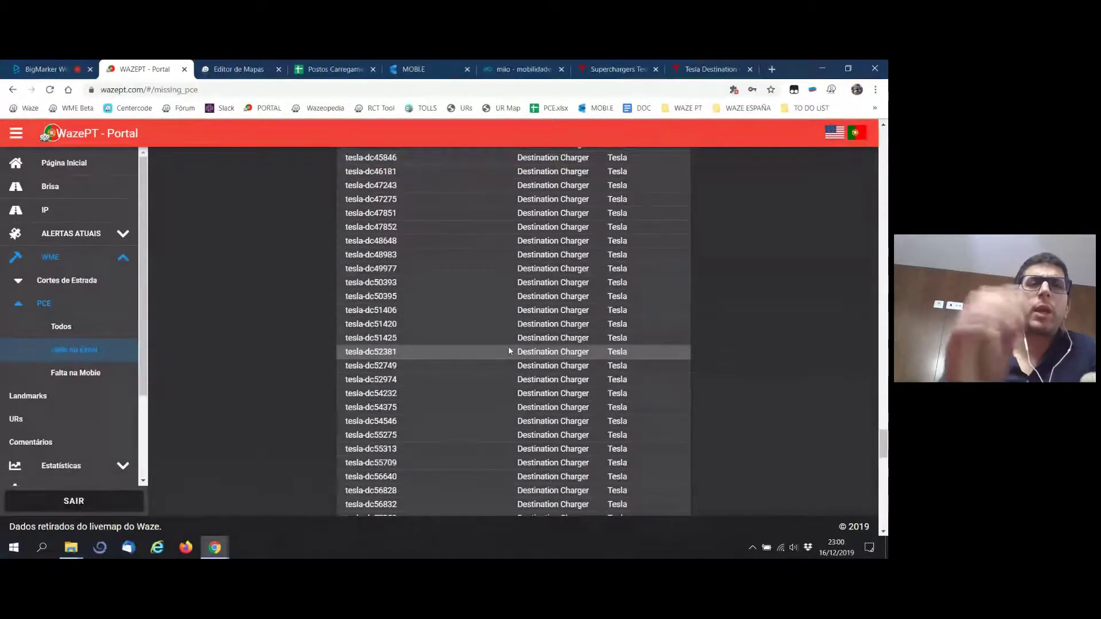
pyautogui.scroll(15, 509, 351)
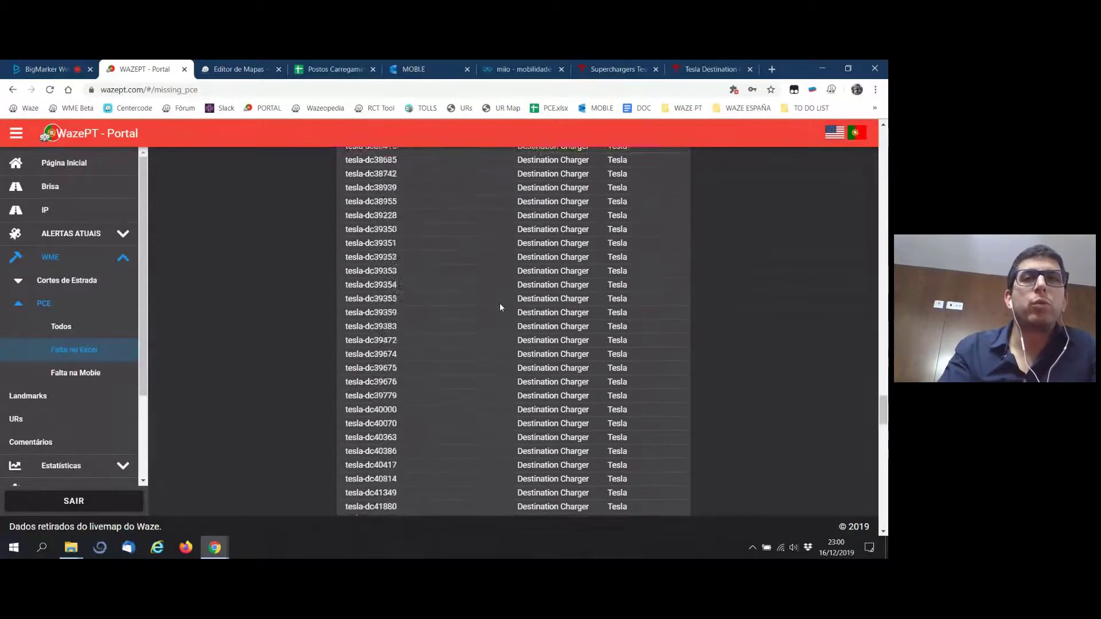
pyautogui.scroll(20, 434, 308)
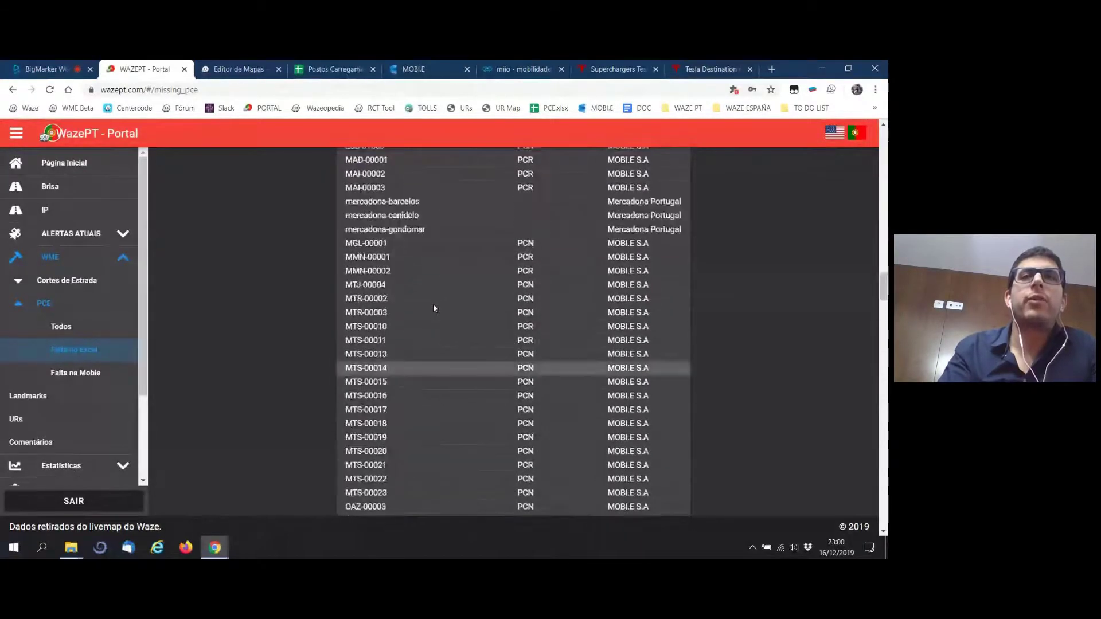
pyautogui.scroll(15, 433, 308)
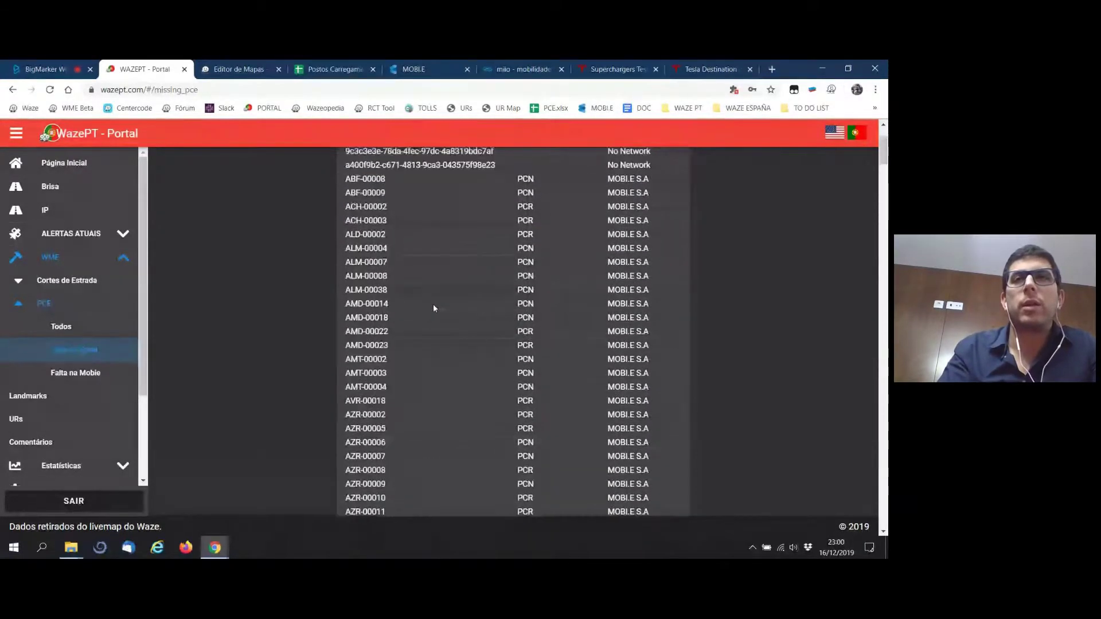
pyautogui.click(421, 219)
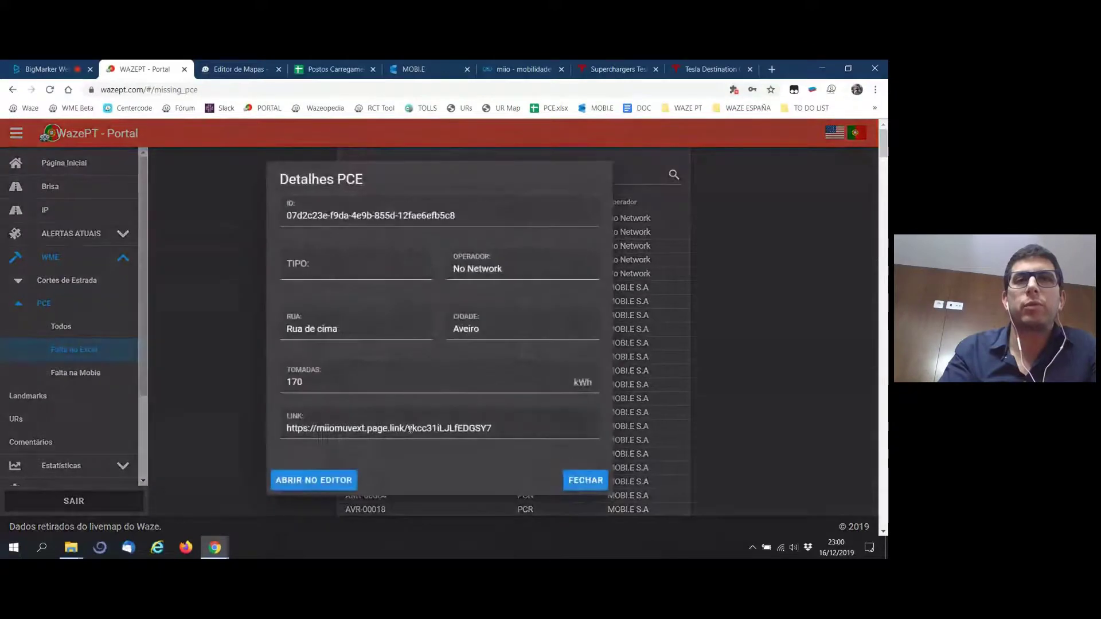
pyautogui.click(334, 480)
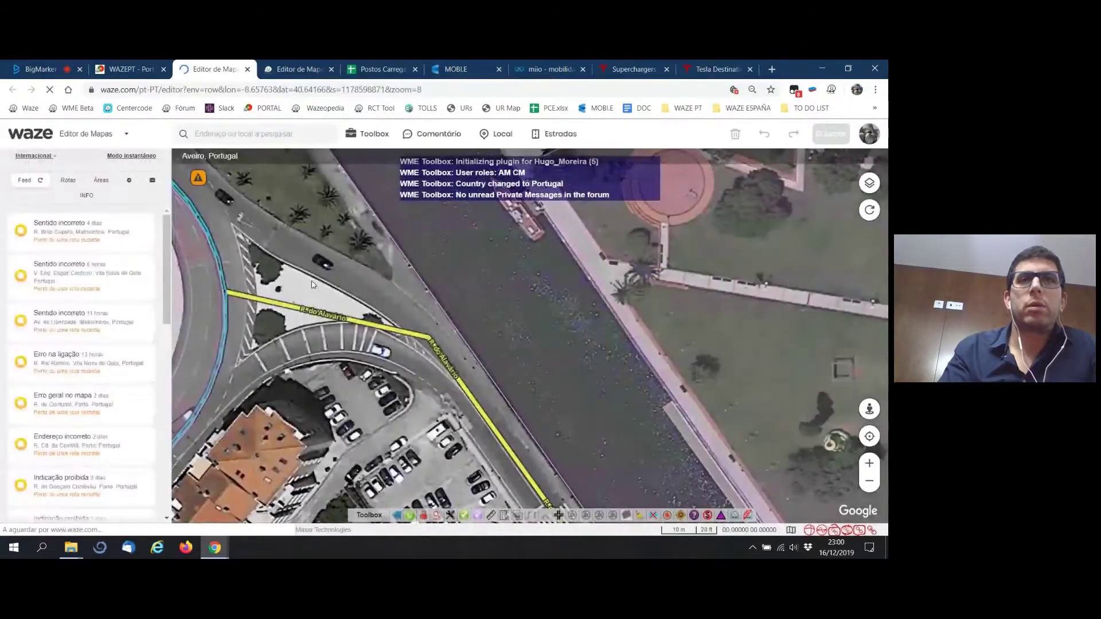
pyautogui.click(866, 485)
pyautogui.click(867, 486)
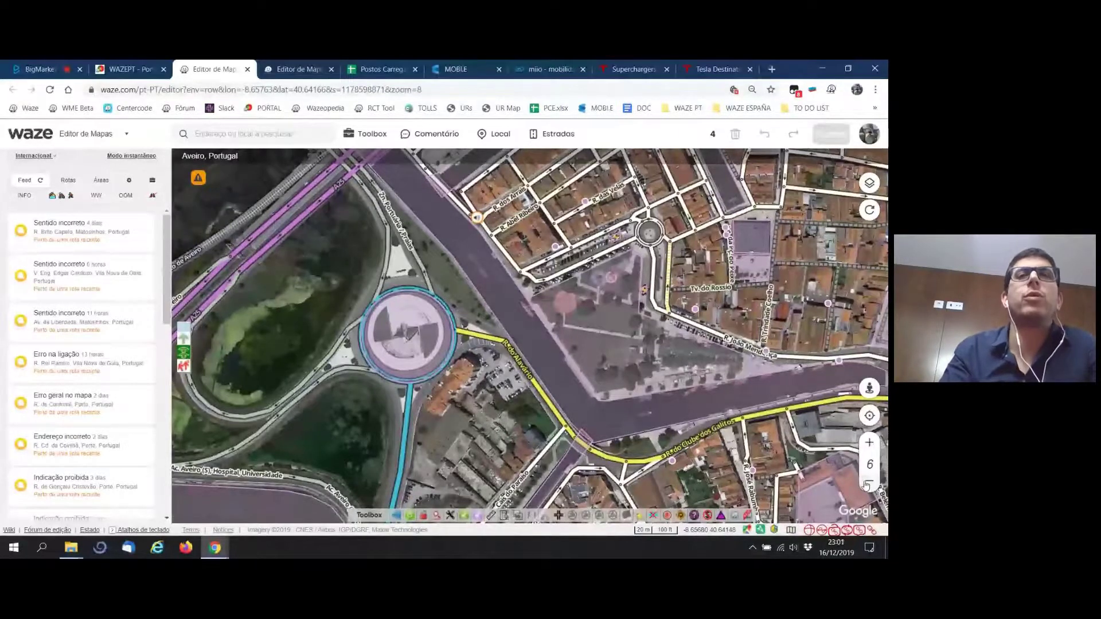
# - Examine the Aveiro station location in the map editor at zoom level 8 and return to zoom level 6
pyautogui.click(870, 444)
pyautogui.click(870, 444)
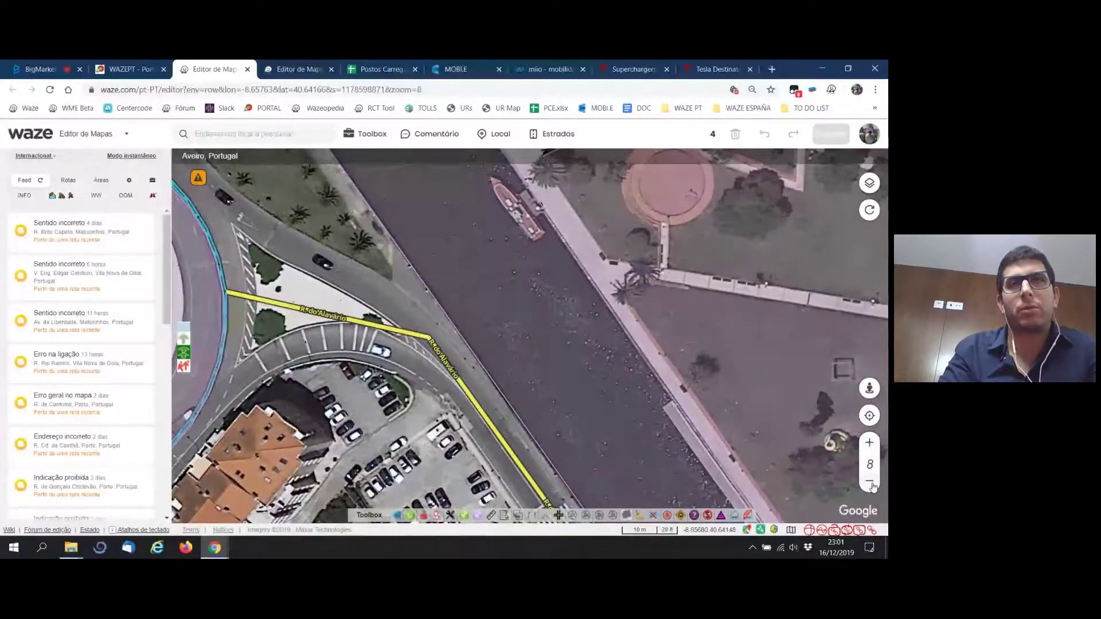
pyautogui.click(870, 482)
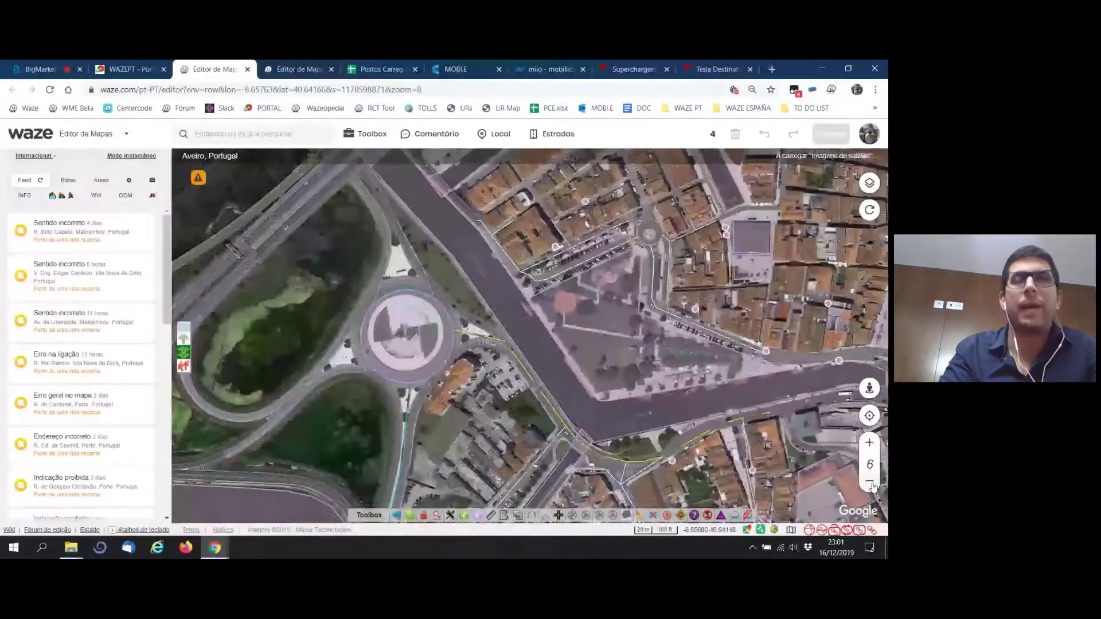
# - Switch to the WazePT portal, close the No Network station's details and look down the missing-stations list to the BRG, CBR and CTB entries
pyautogui.click(291, 71)
pyautogui.click(131, 69)
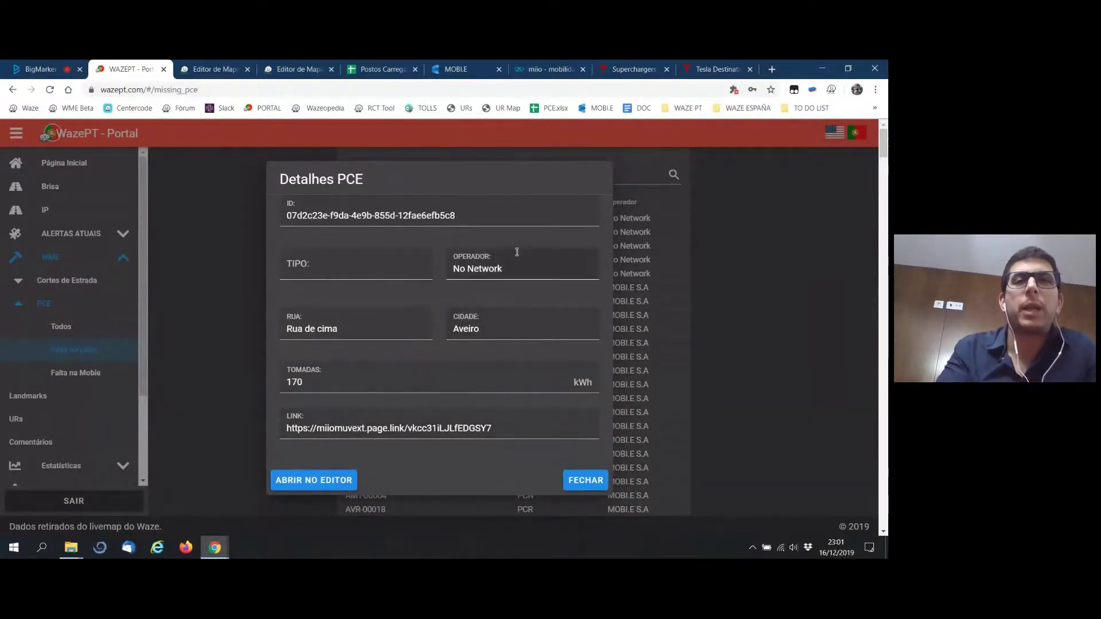
pyautogui.click(577, 485)
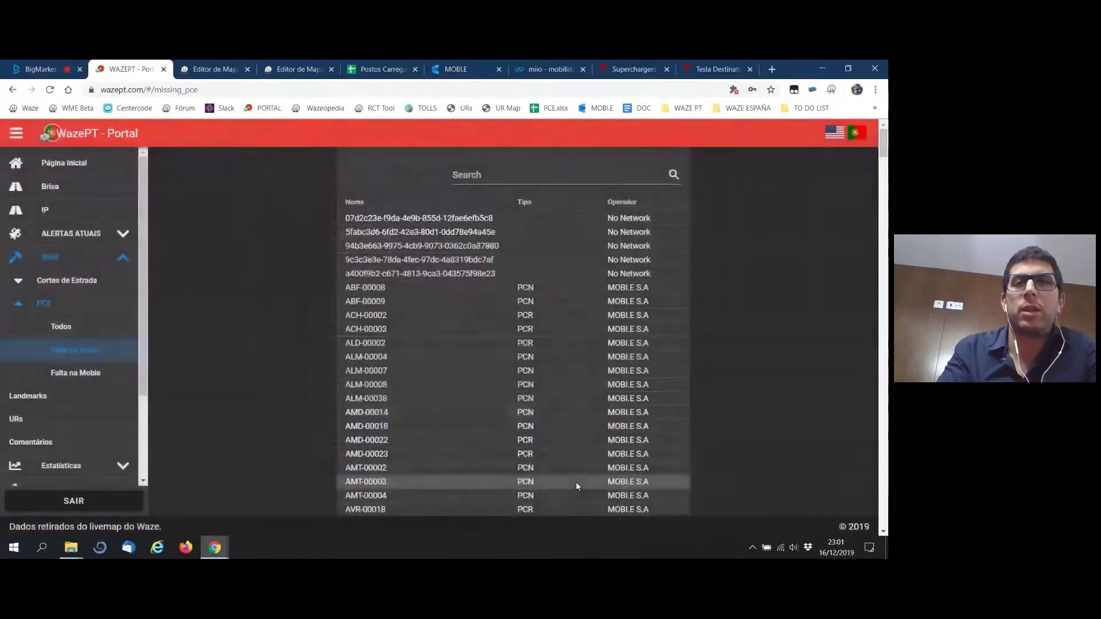
pyautogui.scroll(-10, 602, 343)
pyautogui.scroll(-2, 603, 343)
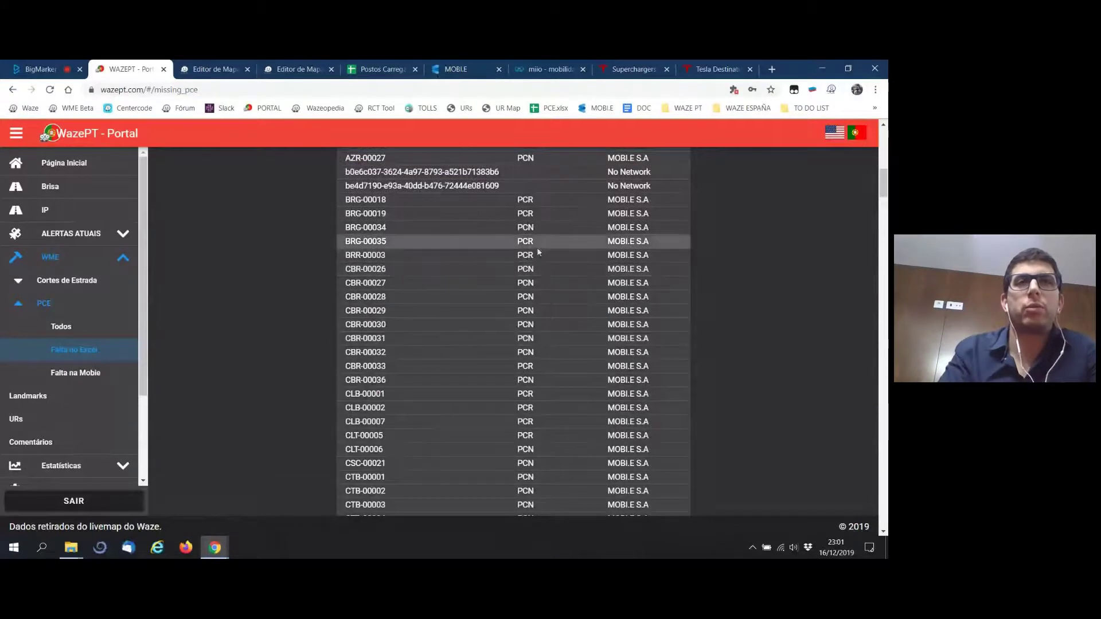
# - Return to the BigMarker room and switch from screen sharing to the slides, showing "PURs relacionados com PCE"
pyautogui.click(40, 68)
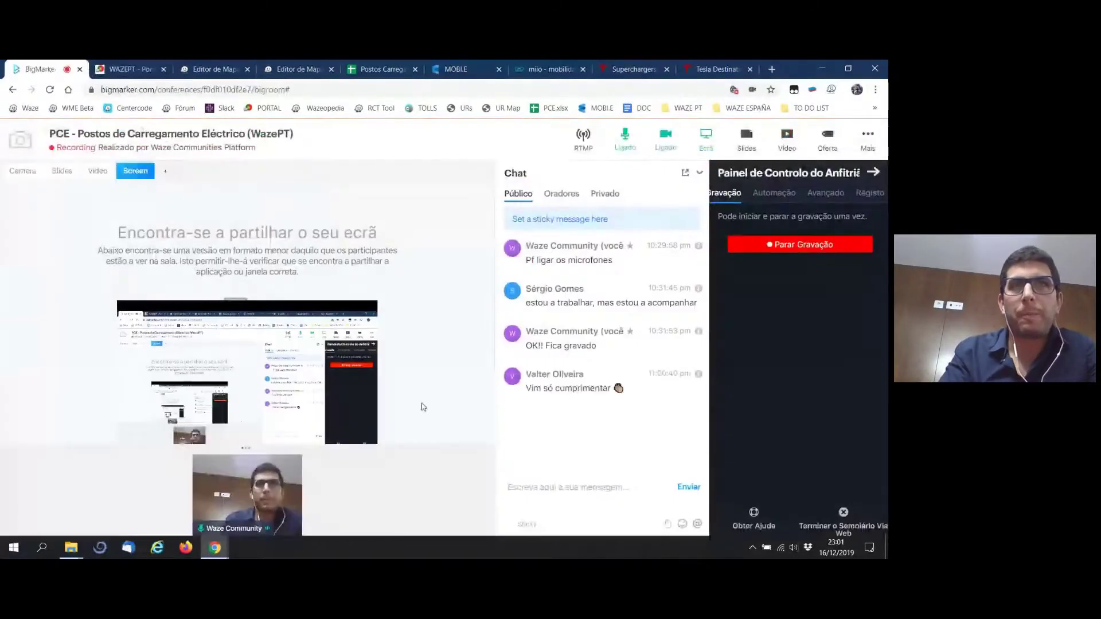
pyautogui.click(62, 171)
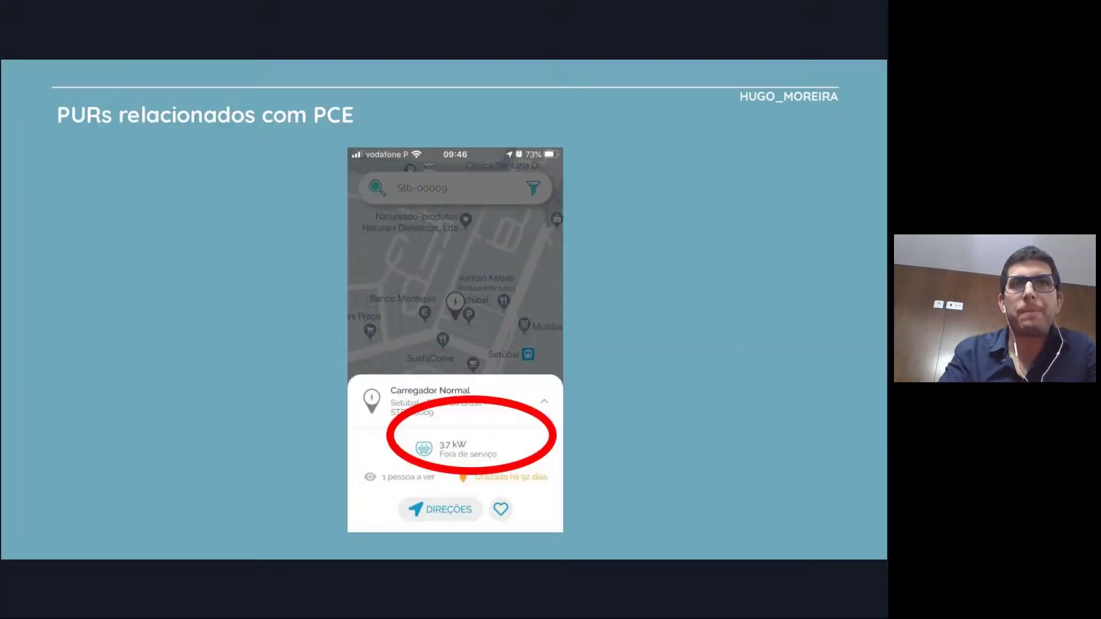